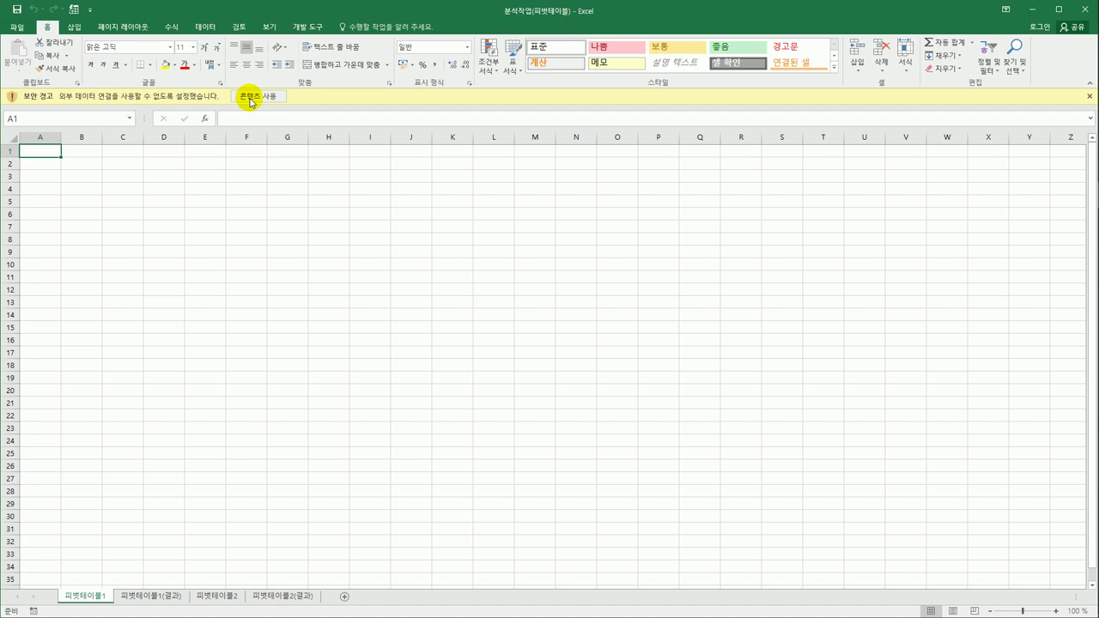
# Step: Enable the workbook's blocked external data content and start a Microsoft Query import at cell B2 using MS Access Database* as the data source
pyautogui.click(251, 97)
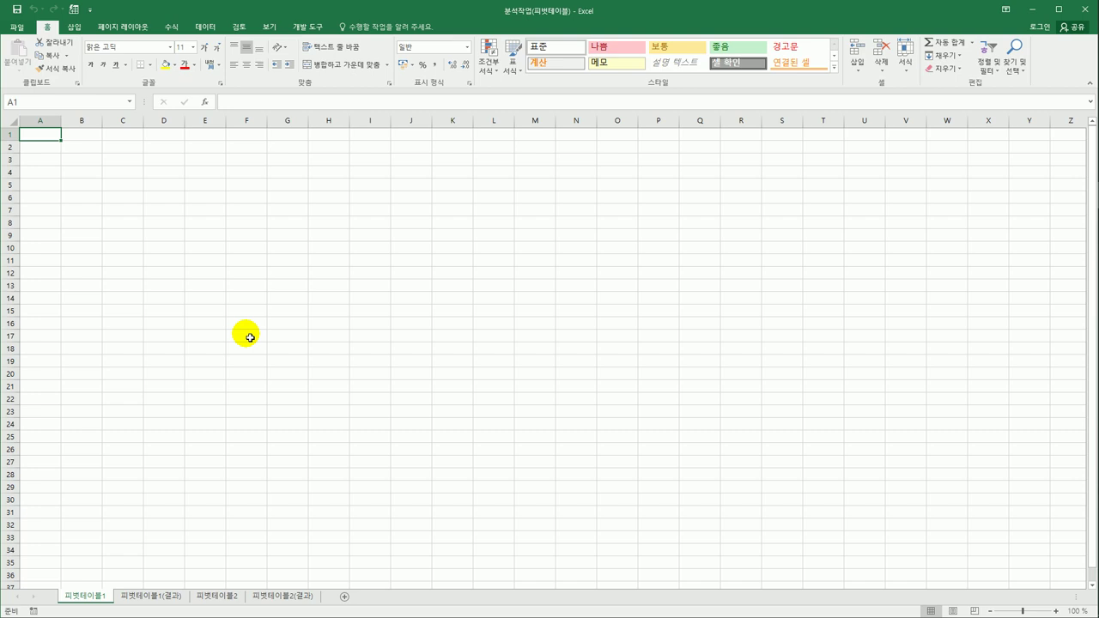
pyautogui.click(87, 148)
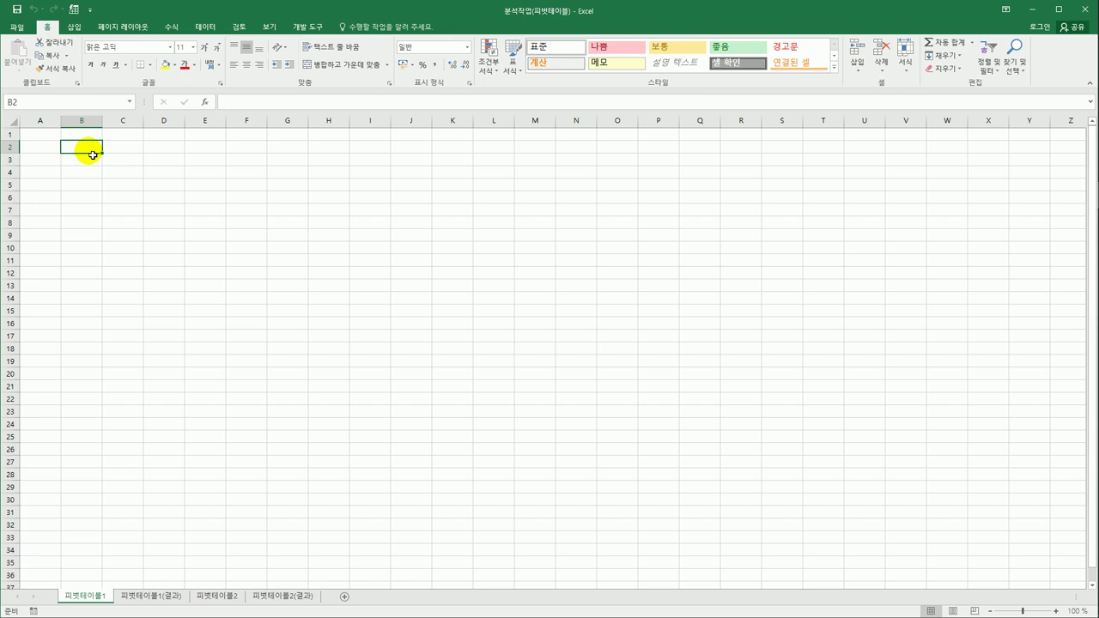
pyautogui.click(203, 27)
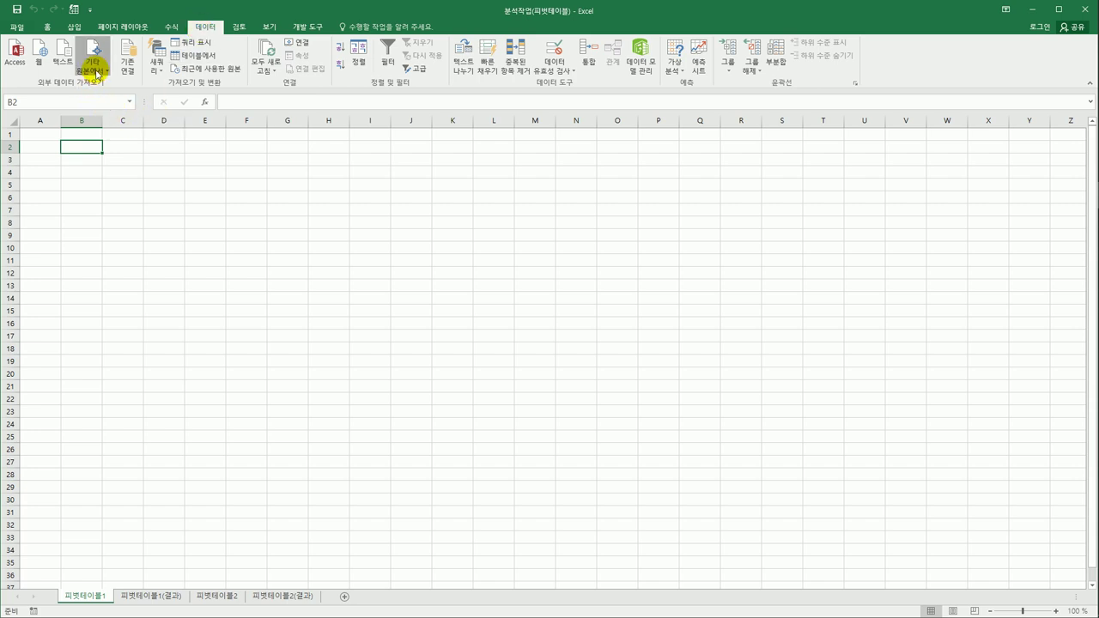
pyautogui.click(97, 74)
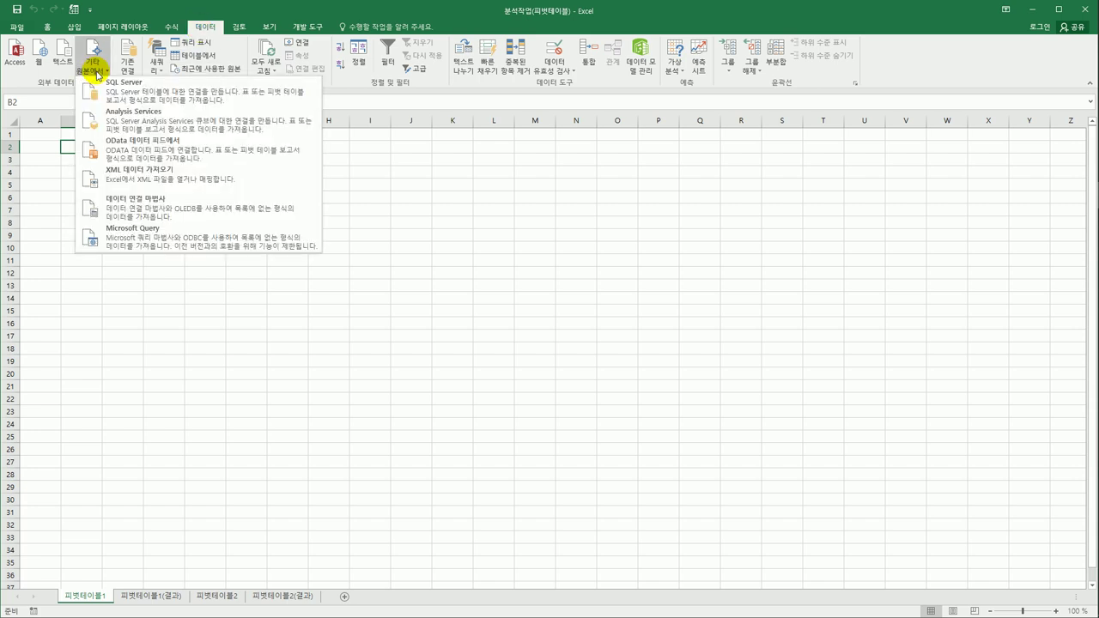
pyautogui.click(116, 245)
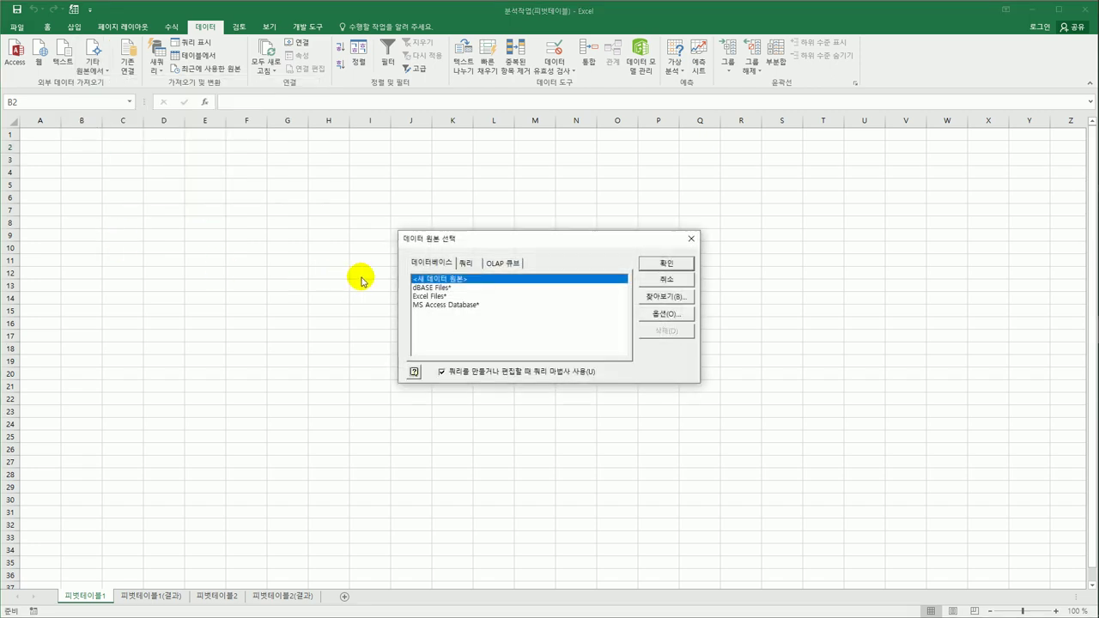
pyautogui.click(419, 306)
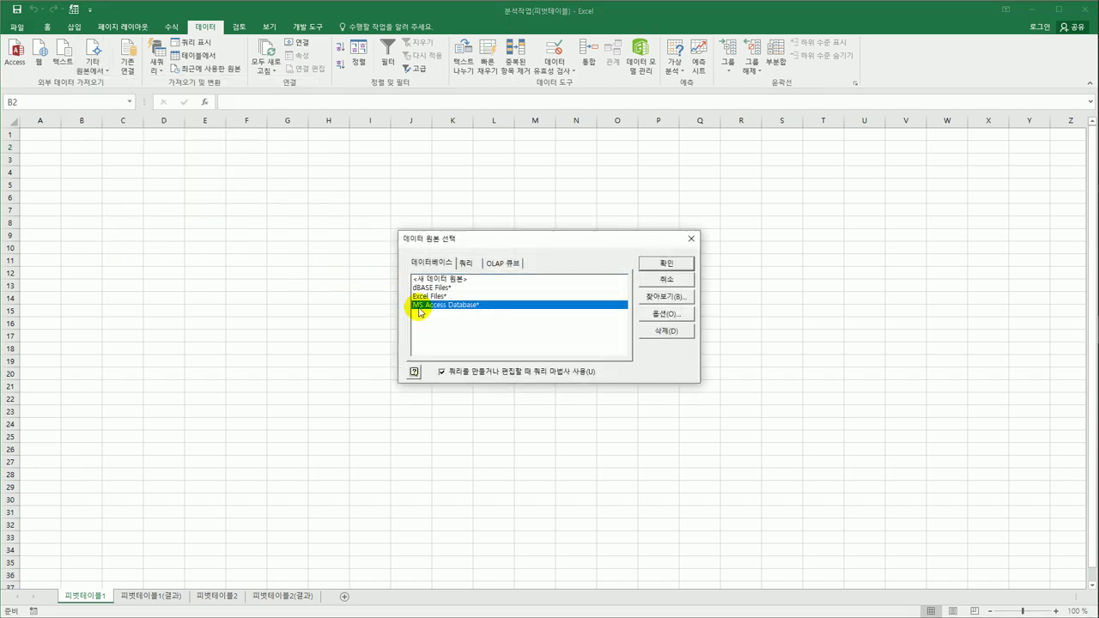
pyautogui.click(648, 271)
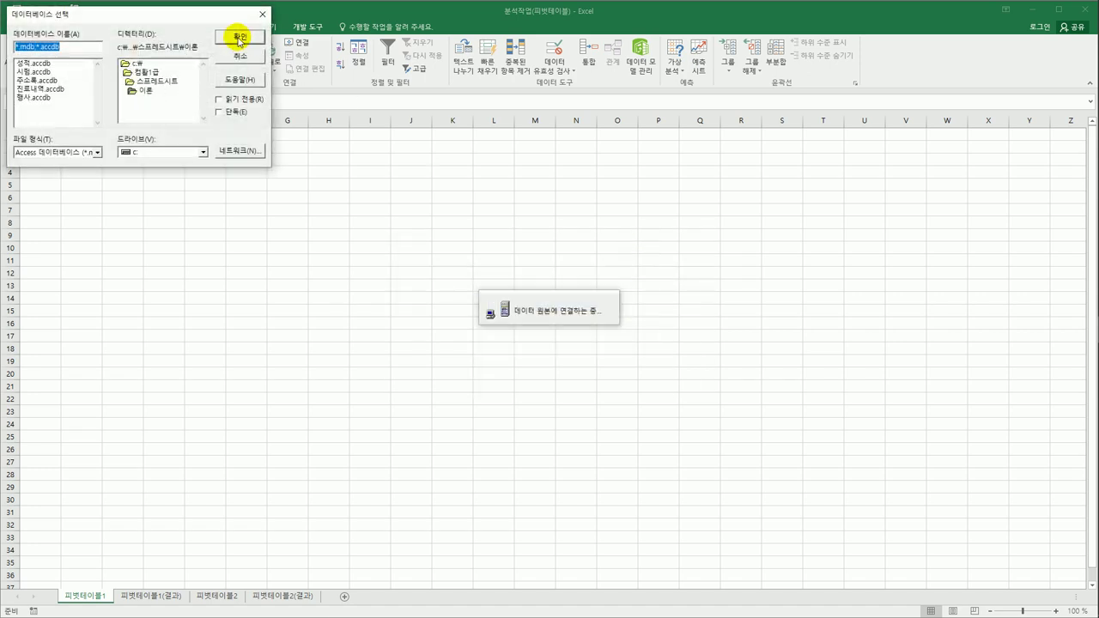
# Step: Choose 행사.accdb as the database for the query
pyautogui.moveTo(182, 21); pyautogui.dragTo(556, 240)
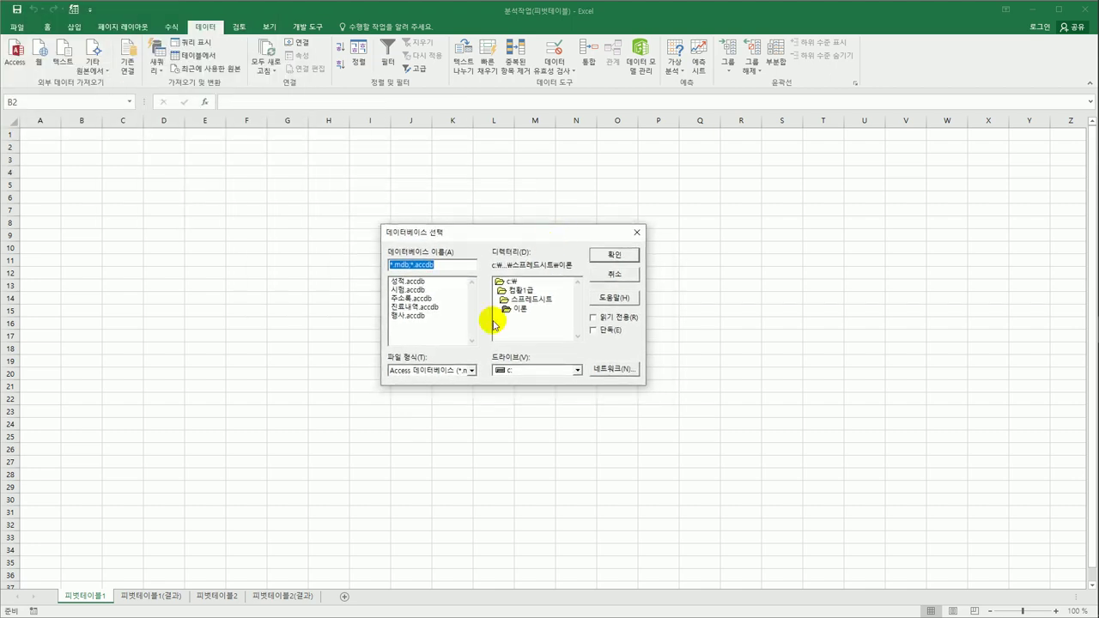
pyautogui.click(405, 317)
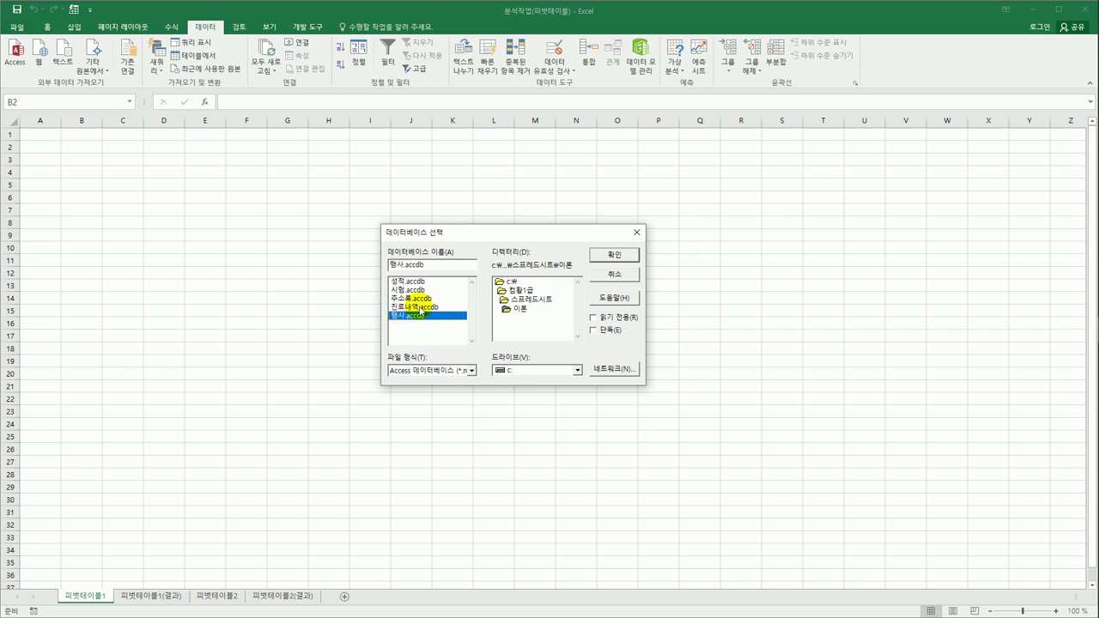
pyautogui.click(605, 255)
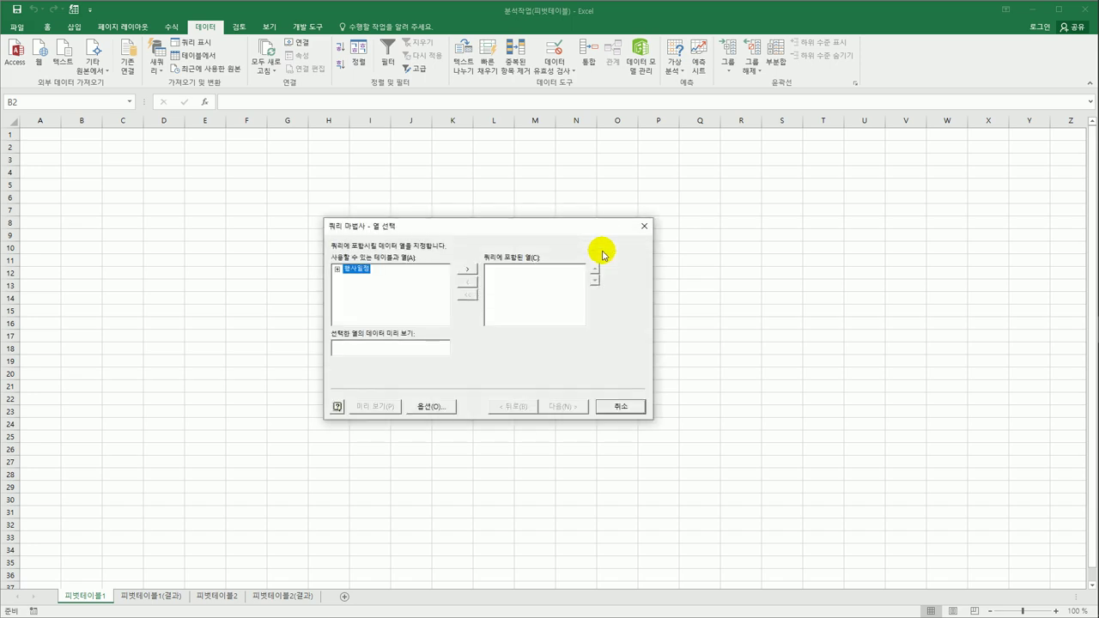
# Step: Add the 행사일, 행사내용 and 인원 columns from the 행사일정 table to the query
pyautogui.doubleClick(353, 271)
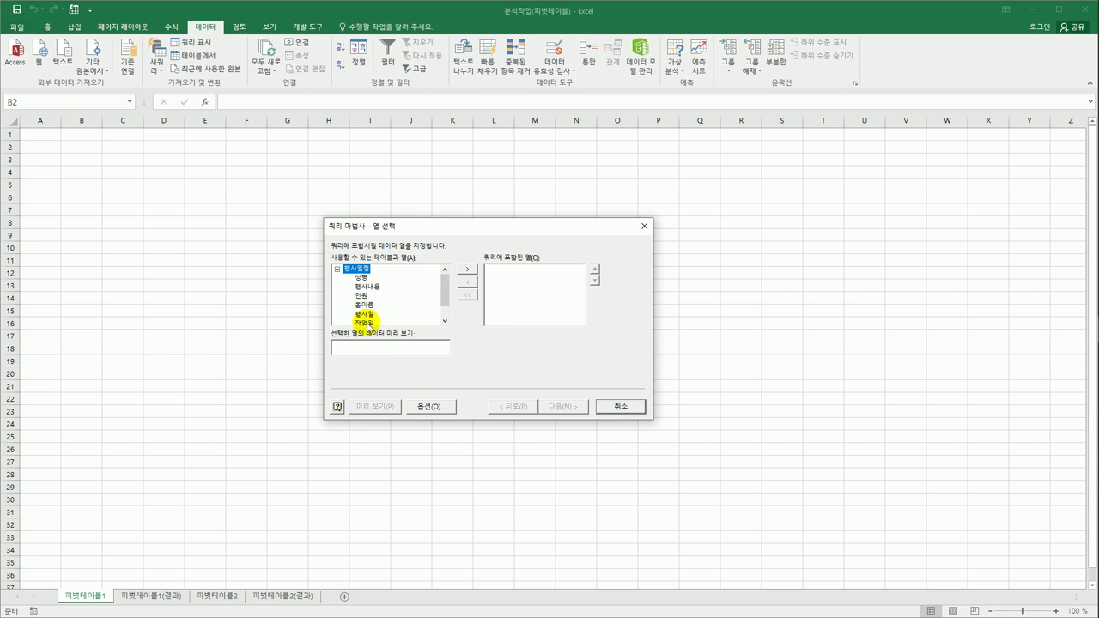
pyautogui.moveTo(440, 295); pyautogui.dragTo(442, 312)
pyautogui.click(369, 297)
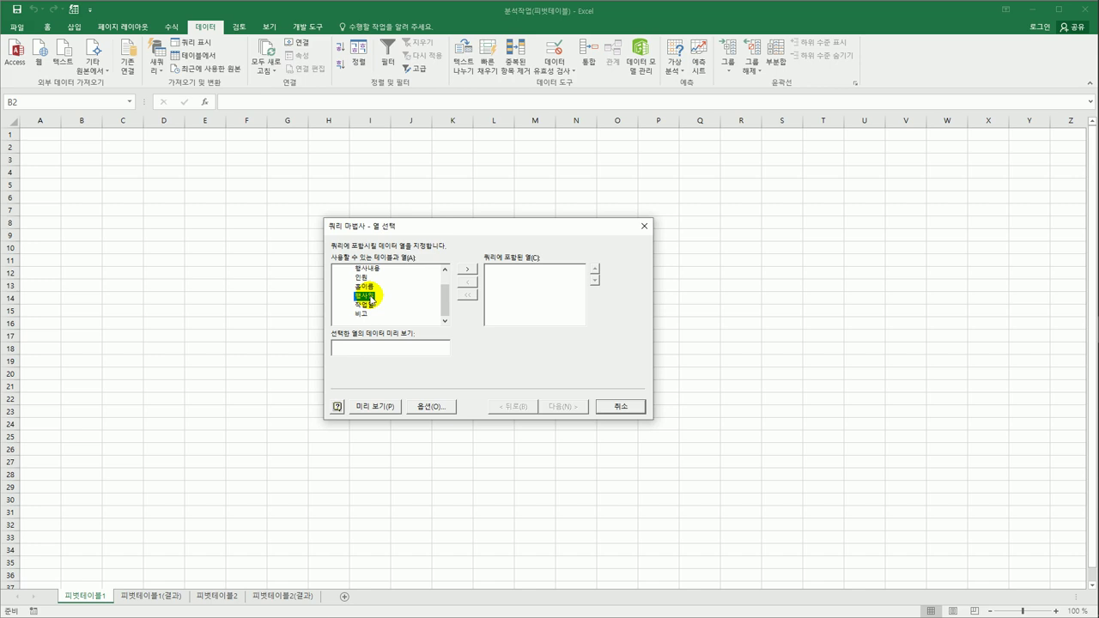
pyautogui.click(468, 270)
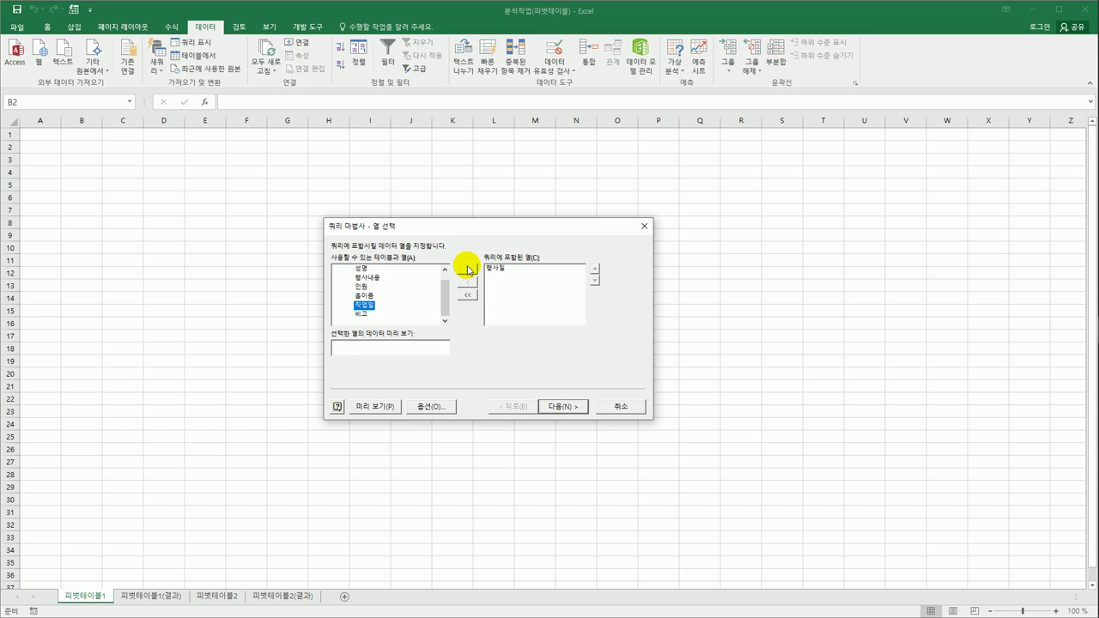
pyautogui.click(377, 280)
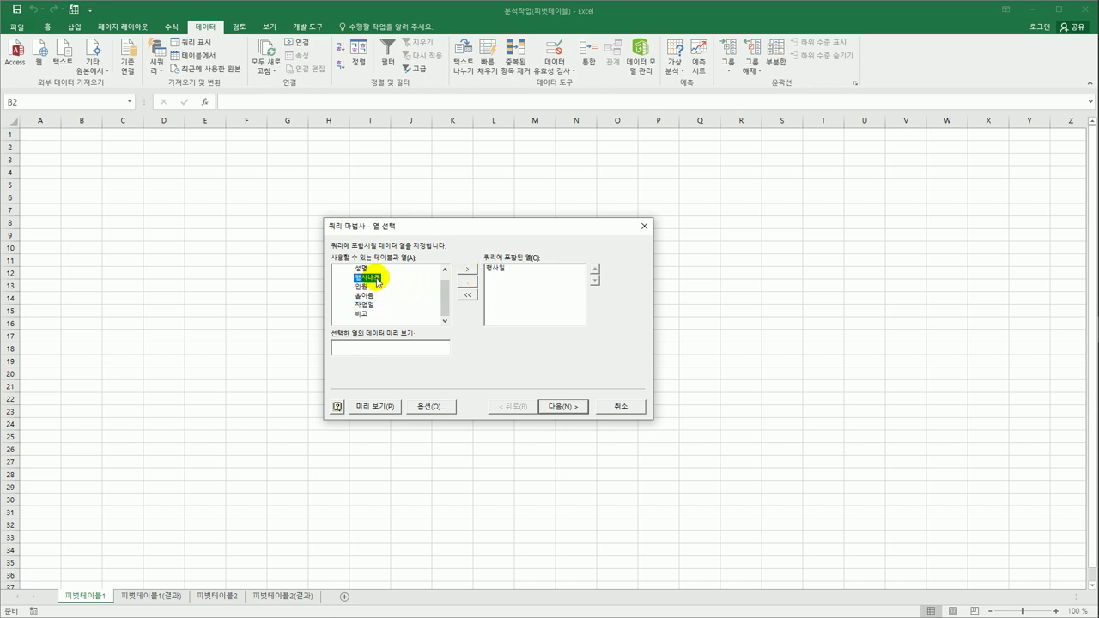
pyautogui.click(473, 271)
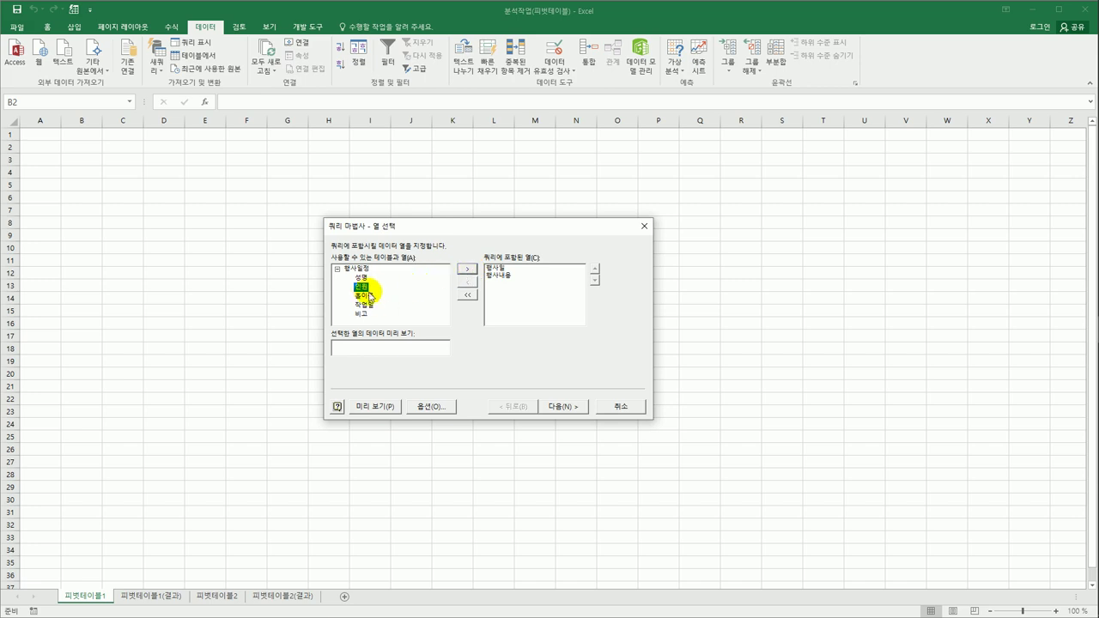
pyautogui.click(469, 271)
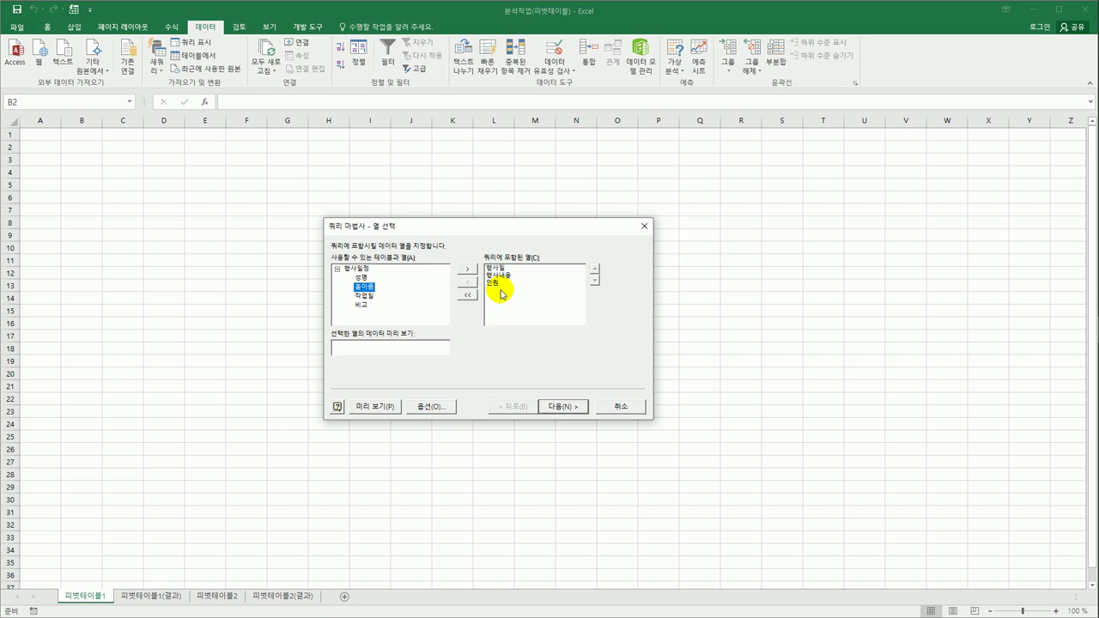
# Step: Finish the query without any filter or sort order, returning the data to Microsoft Excel
pyautogui.click(554, 407)
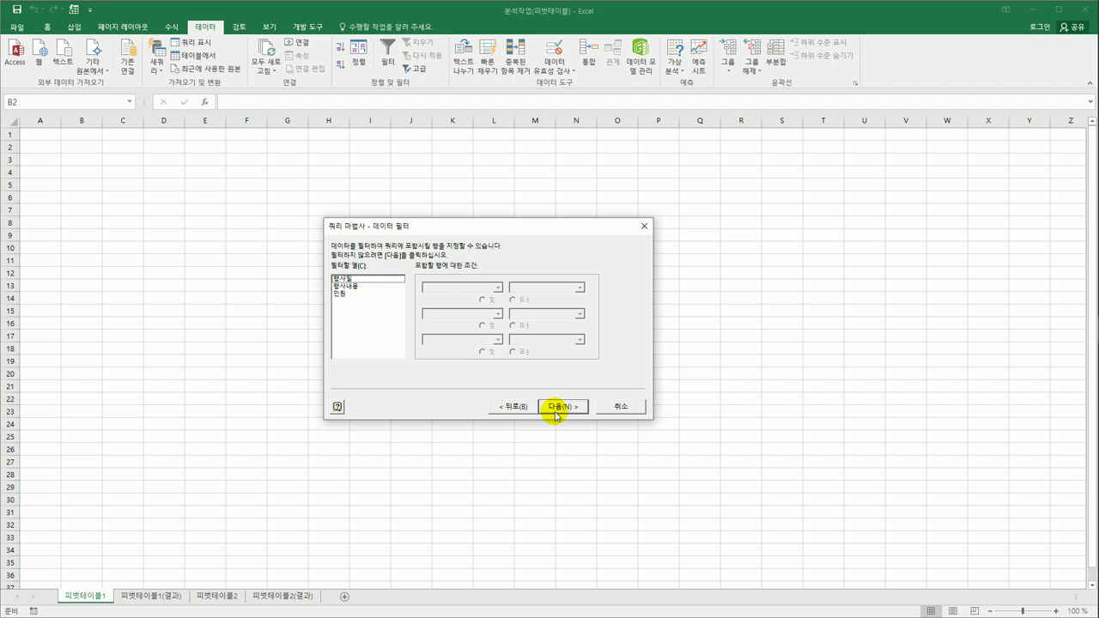
pyautogui.click(555, 413)
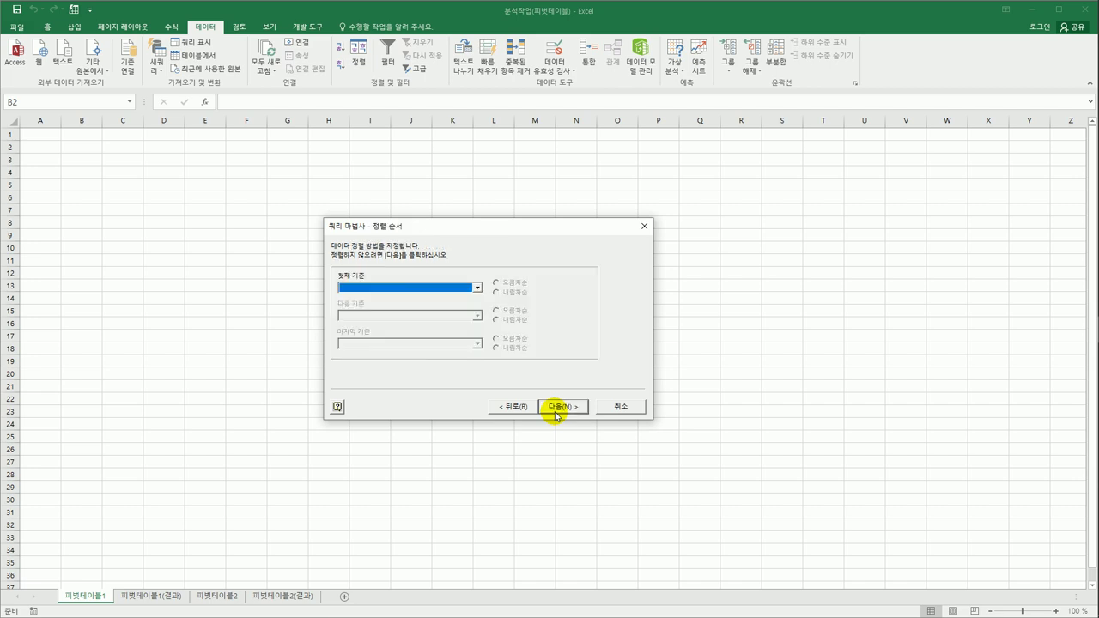
pyautogui.click(555, 413)
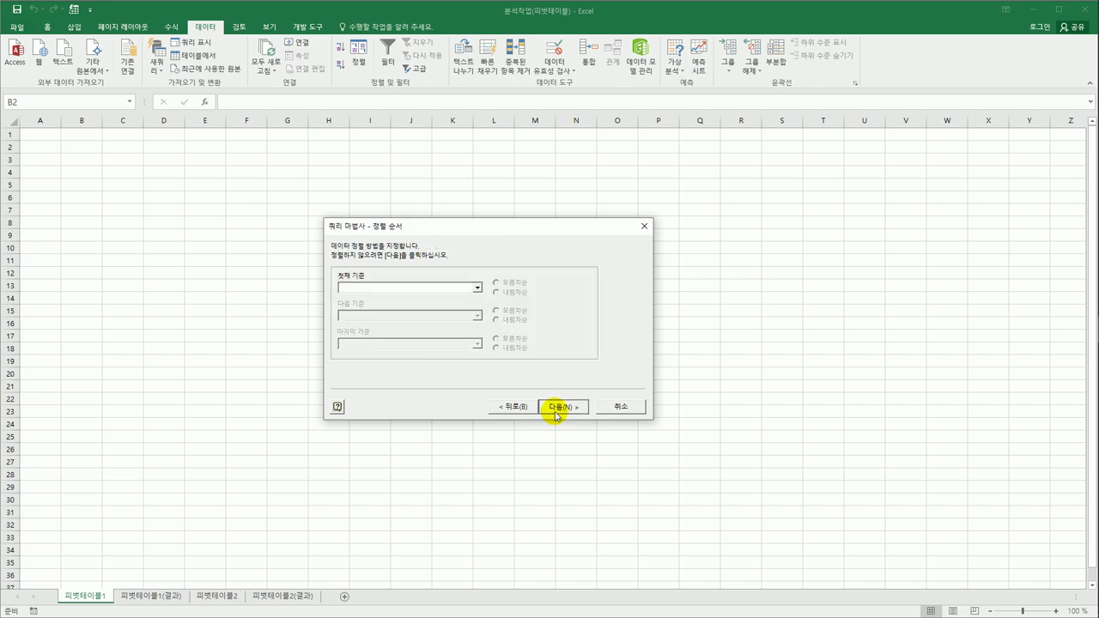
pyautogui.click(556, 413)
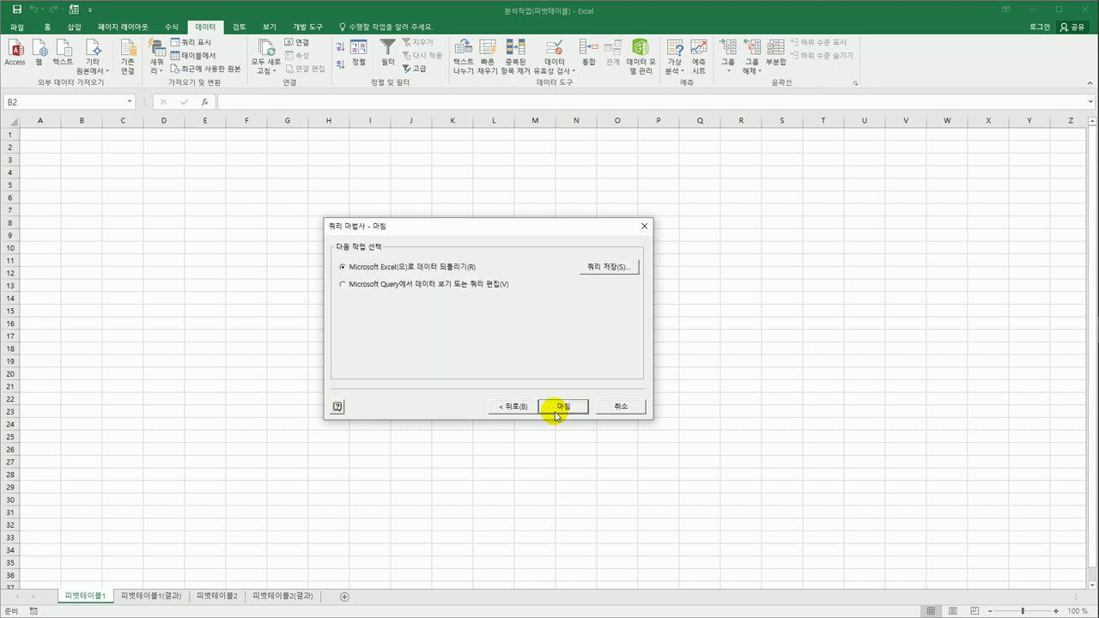
pyautogui.click(556, 411)
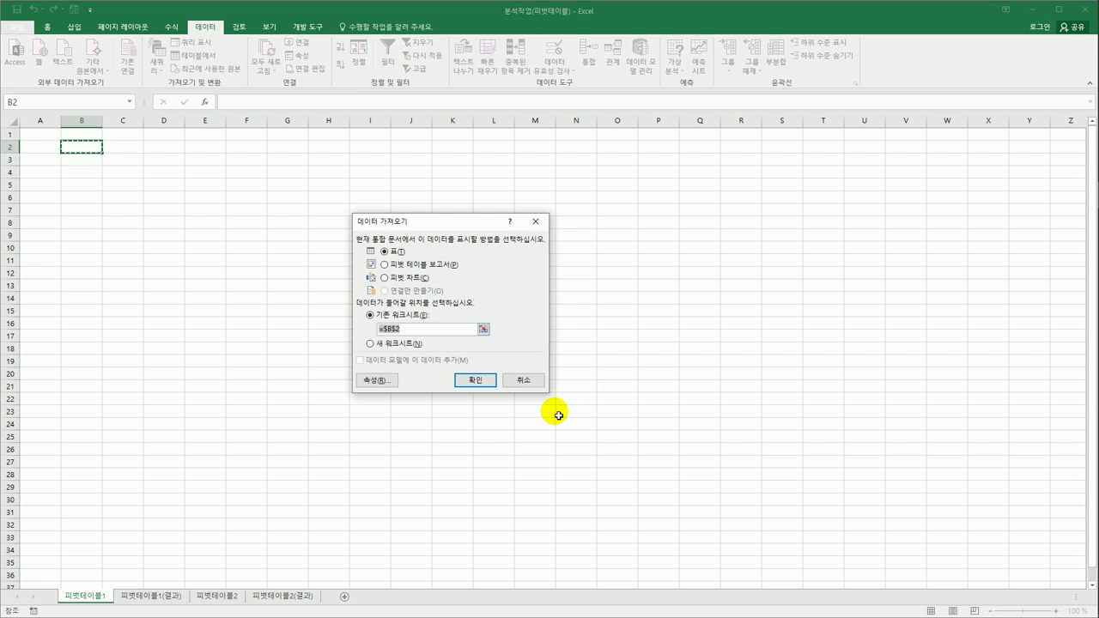
# Step: Import the data as a PivotTable report in the existing worksheet 피벗테이블1 at cell B2
pyautogui.click(385, 266)
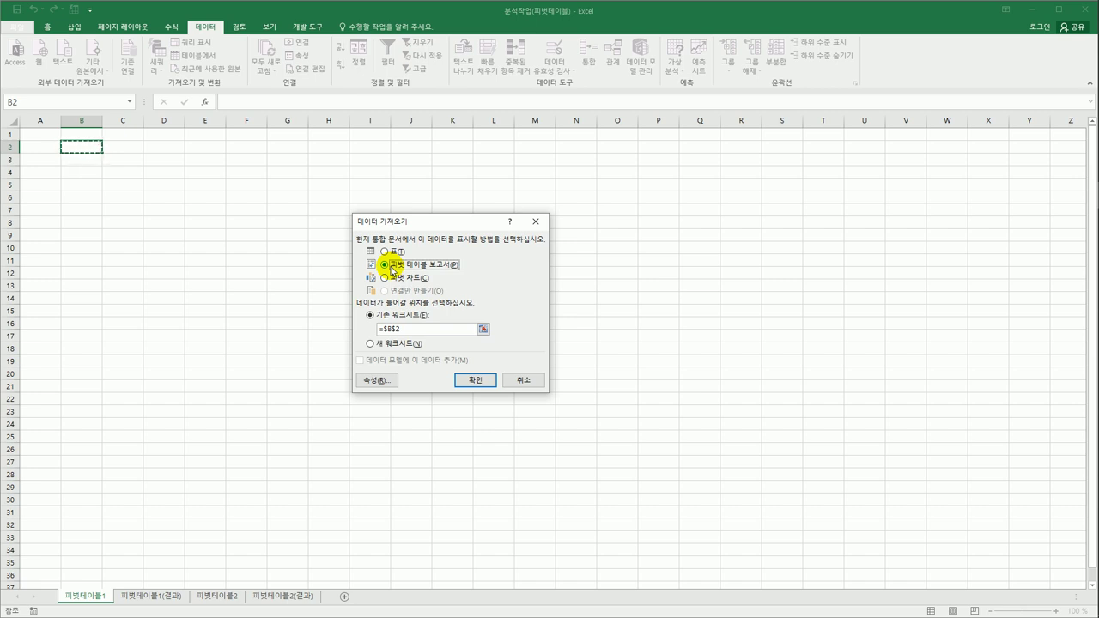
pyautogui.click(416, 333)
pyautogui.click(82, 147)
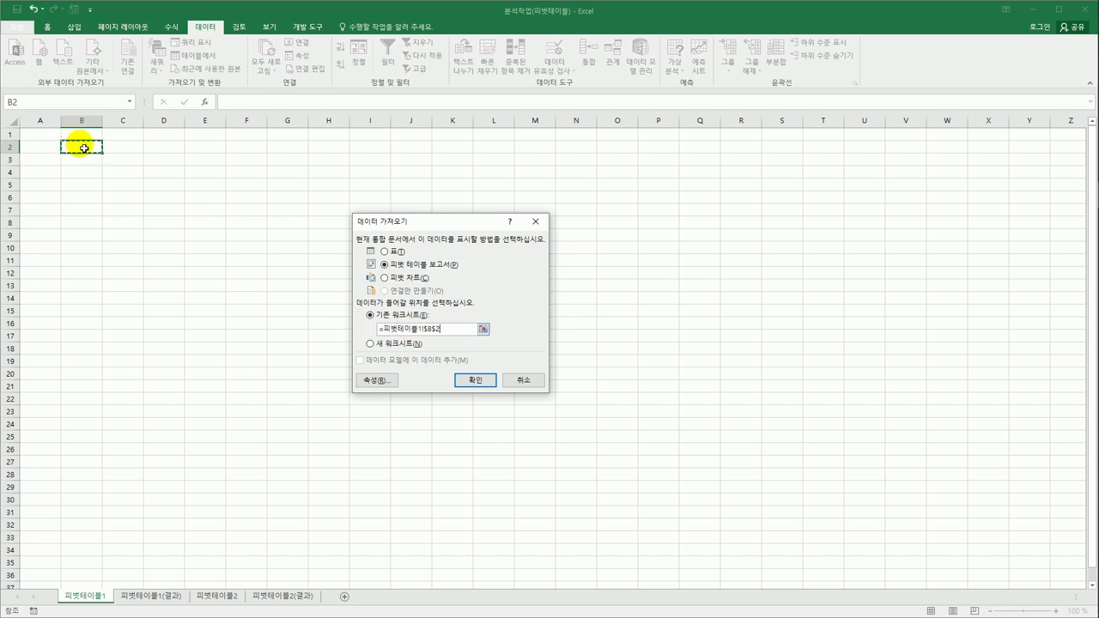
pyautogui.click(472, 382)
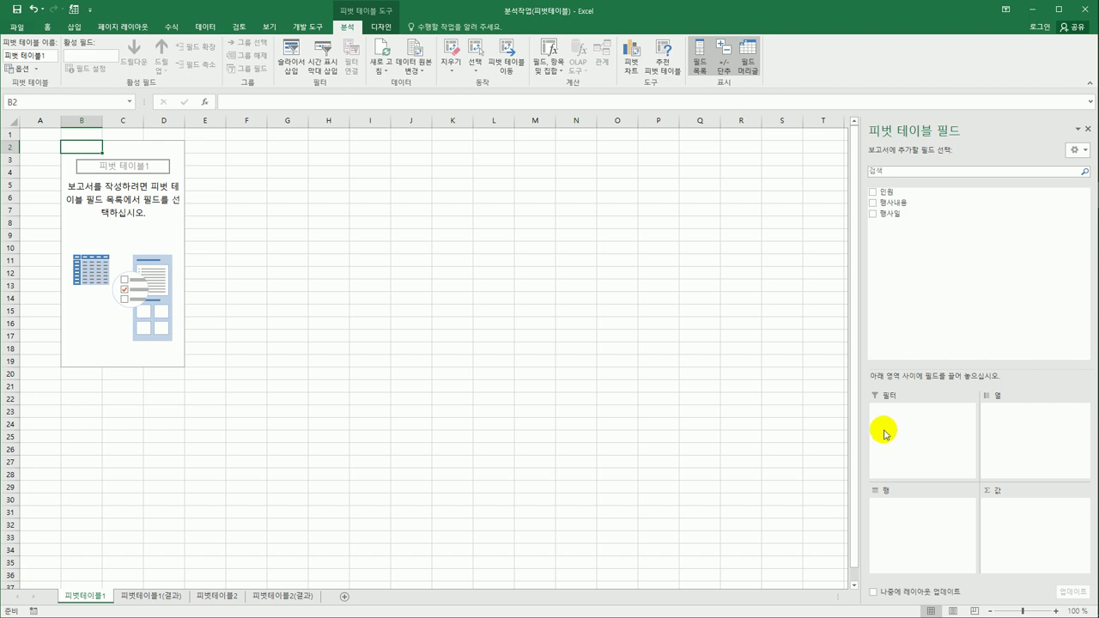
# Step: Lay out the PivotTable with 행사일 in the rows, 행사내용 in the columns and 인원 in the values
pyautogui.moveTo(898, 215); pyautogui.dragTo(902, 540)
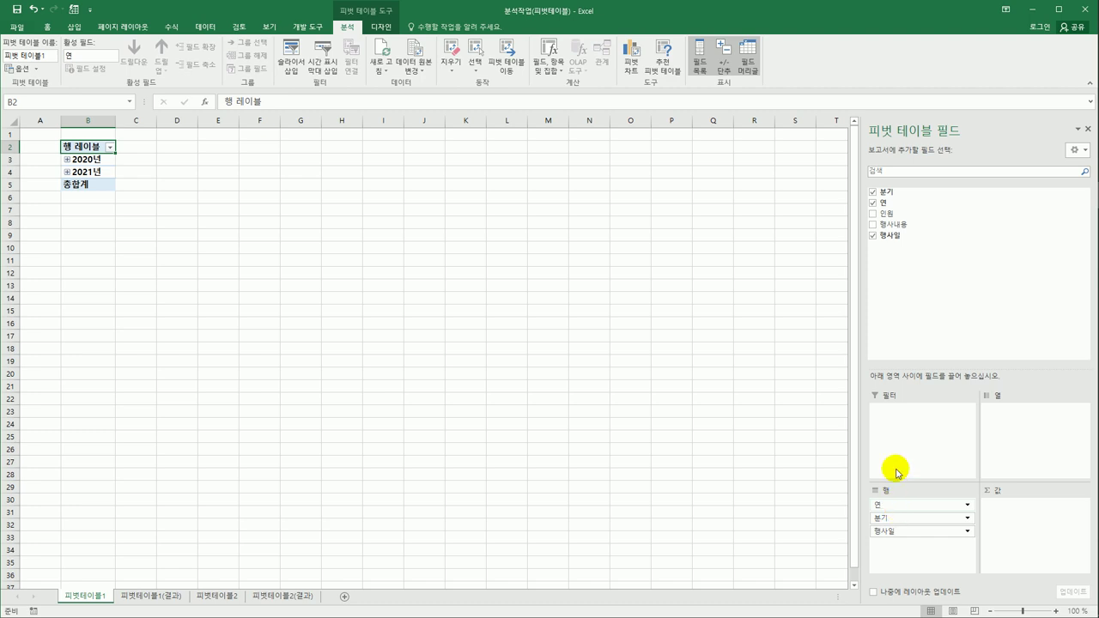
pyautogui.moveTo(909, 225); pyautogui.dragTo(994, 456)
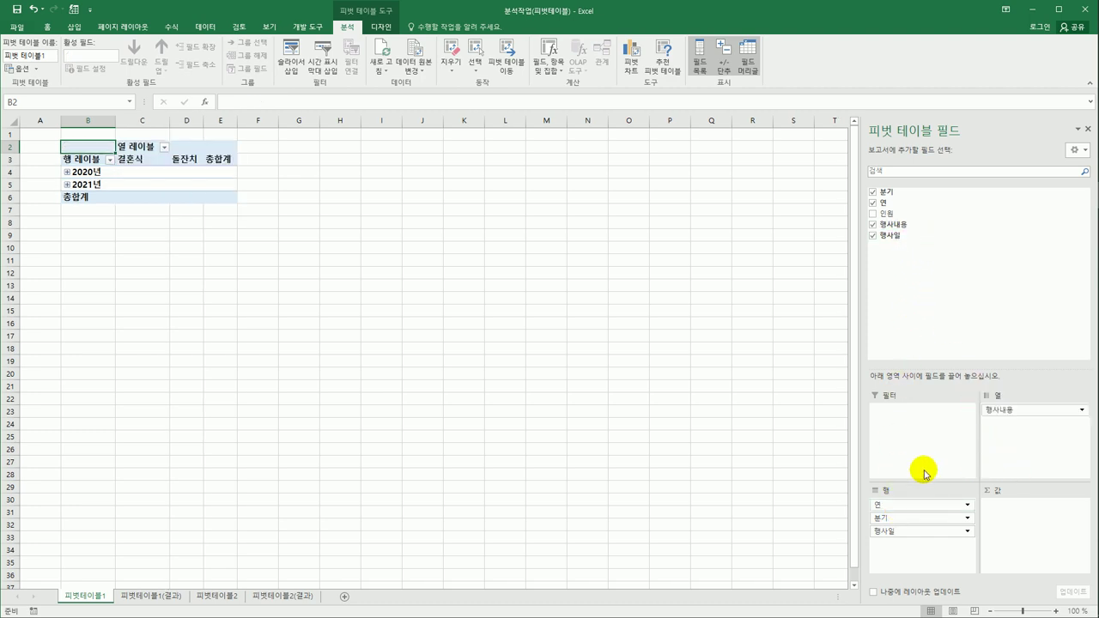
pyautogui.moveTo(900, 214); pyautogui.dragTo(1010, 517)
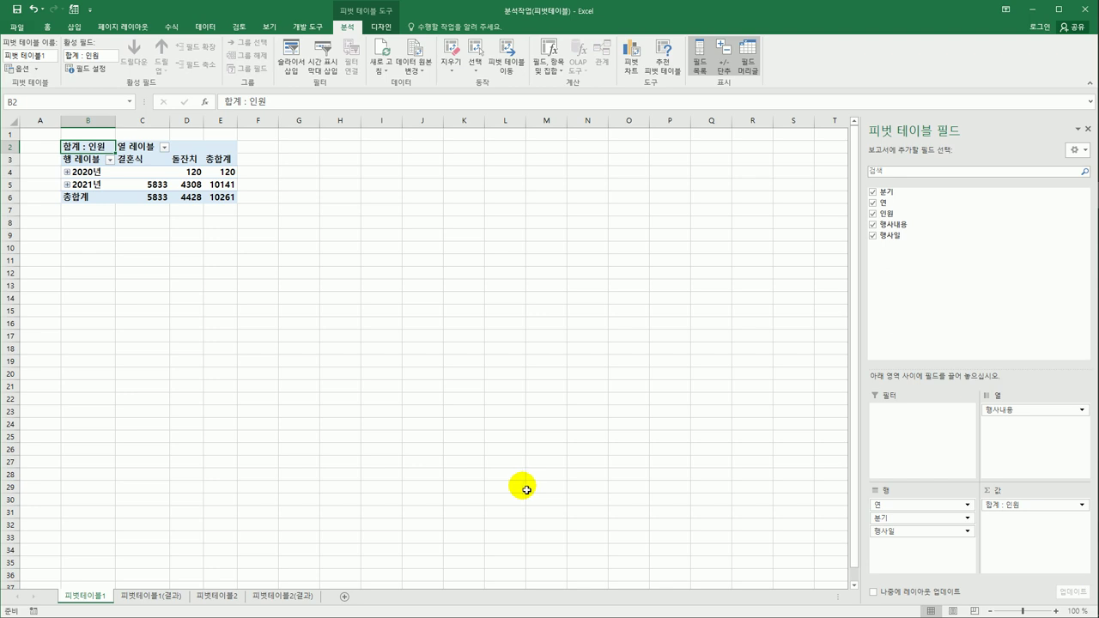
# Step: Set the PivotTable's report layout to outline form (개요 형식으로 표시)
pyautogui.moveTo(161, 179)
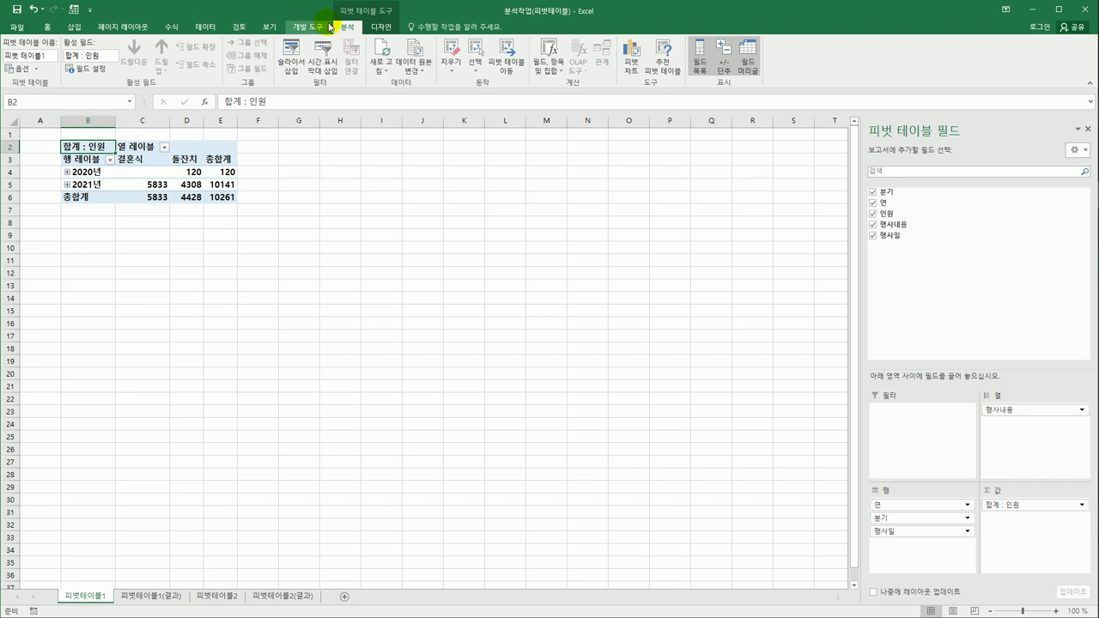
pyautogui.click(187, 161)
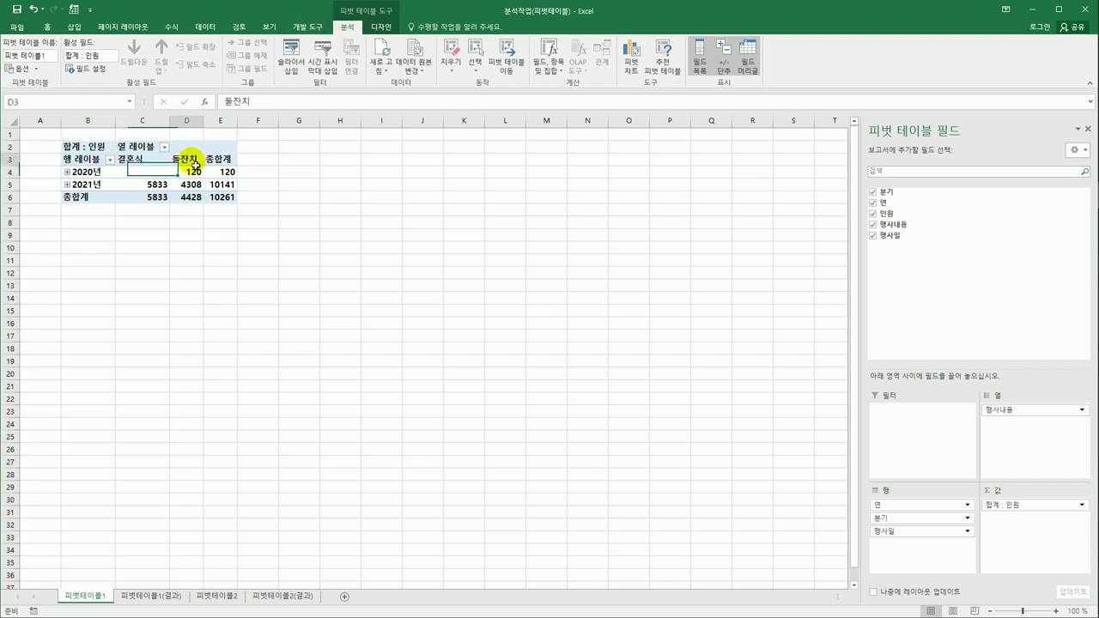
pyautogui.click(378, 31)
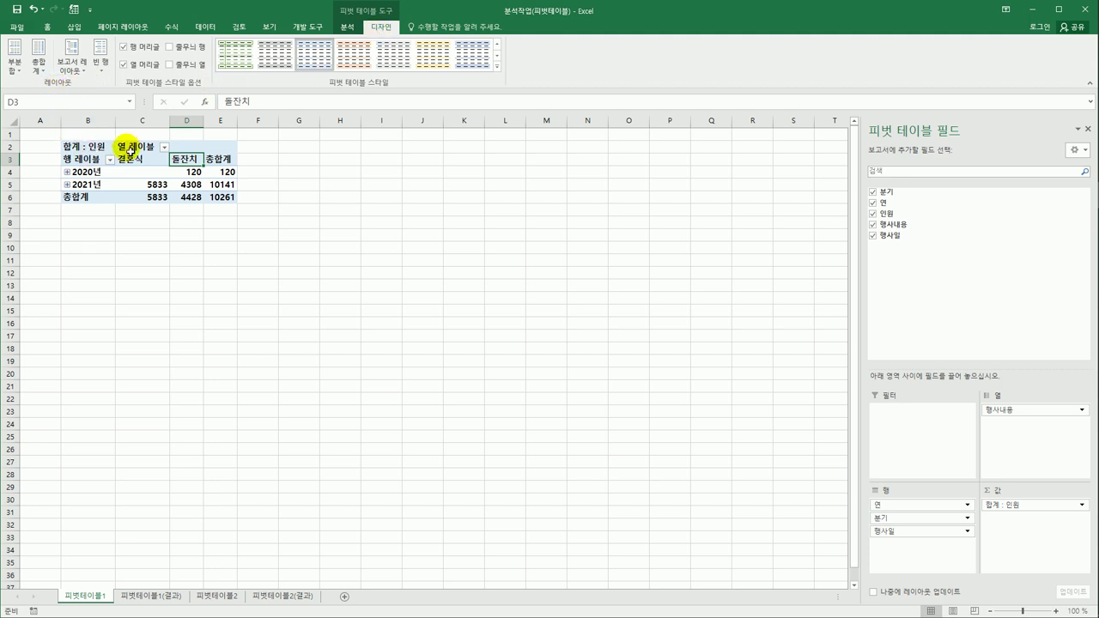
pyautogui.click(78, 77)
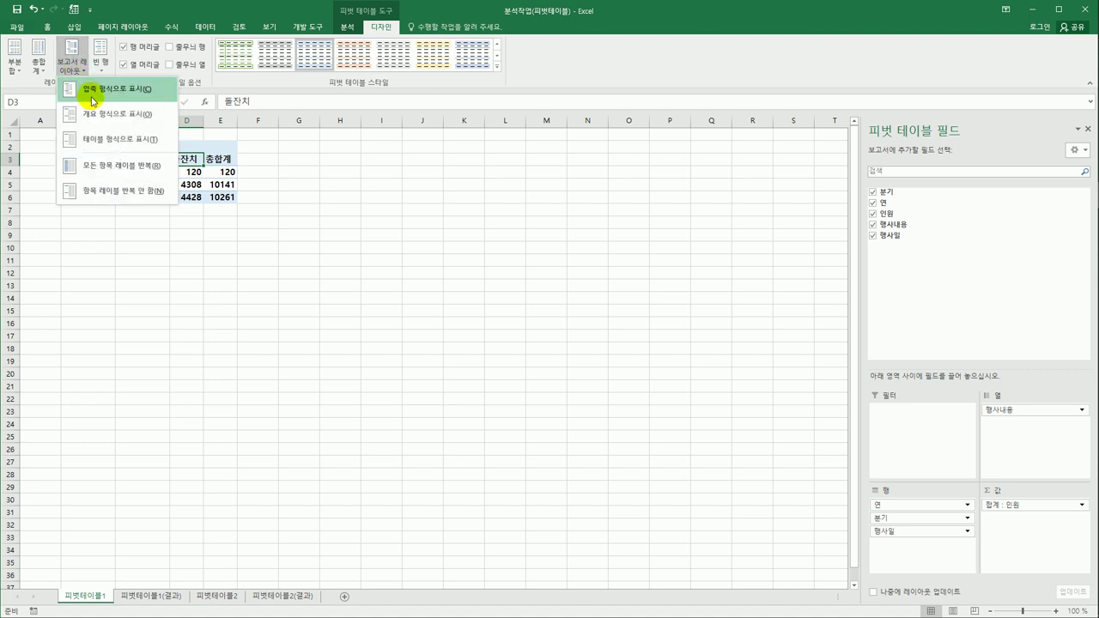
pyautogui.click(101, 114)
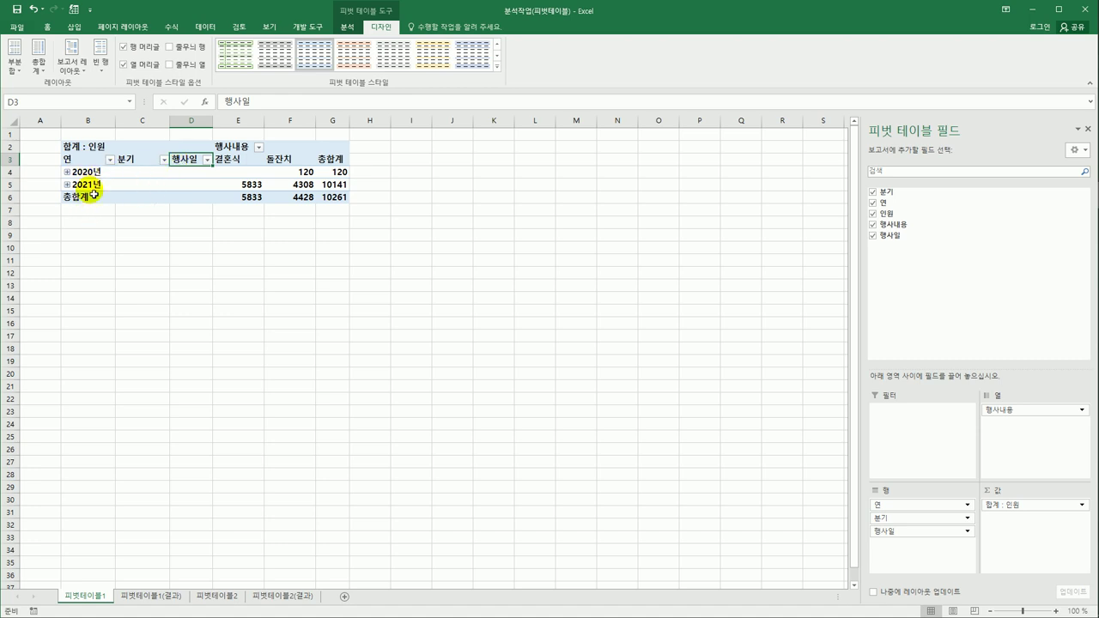
# Step: Group the PivotTable's date row field by months (월) only, leaving out quarters (분기) and years (연)
pyautogui.click(89, 161)
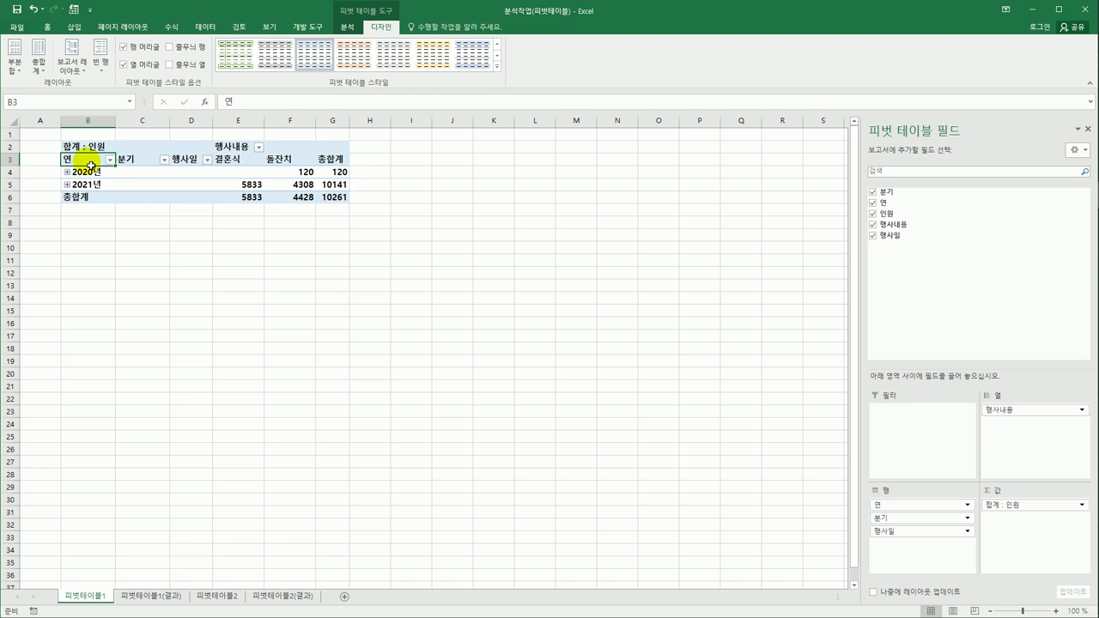
pyautogui.rightClick(90, 165)
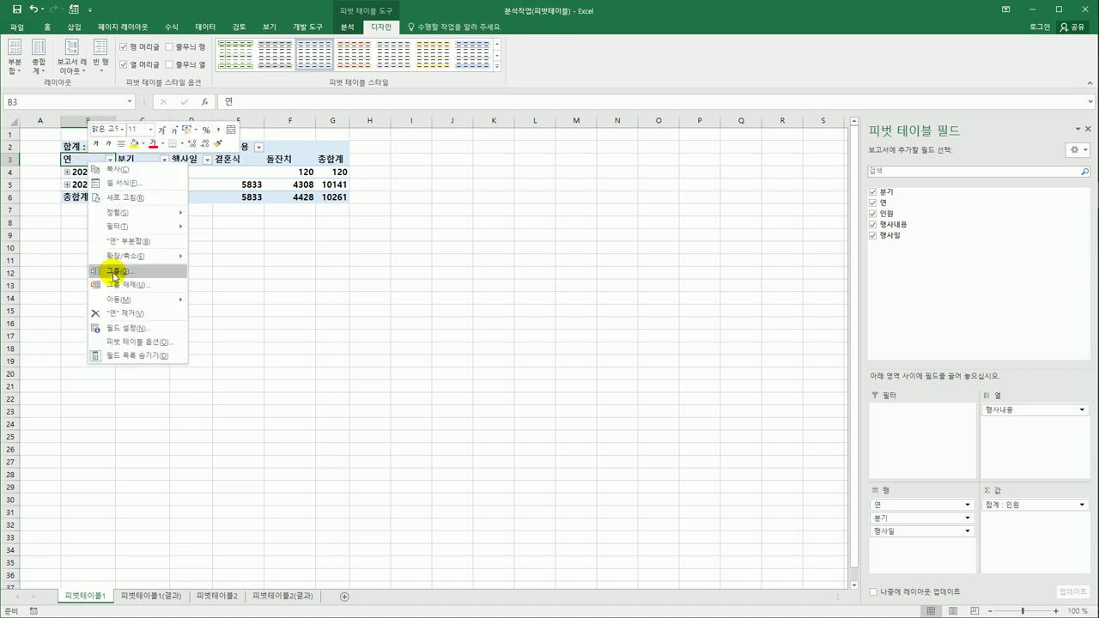
pyautogui.click(114, 273)
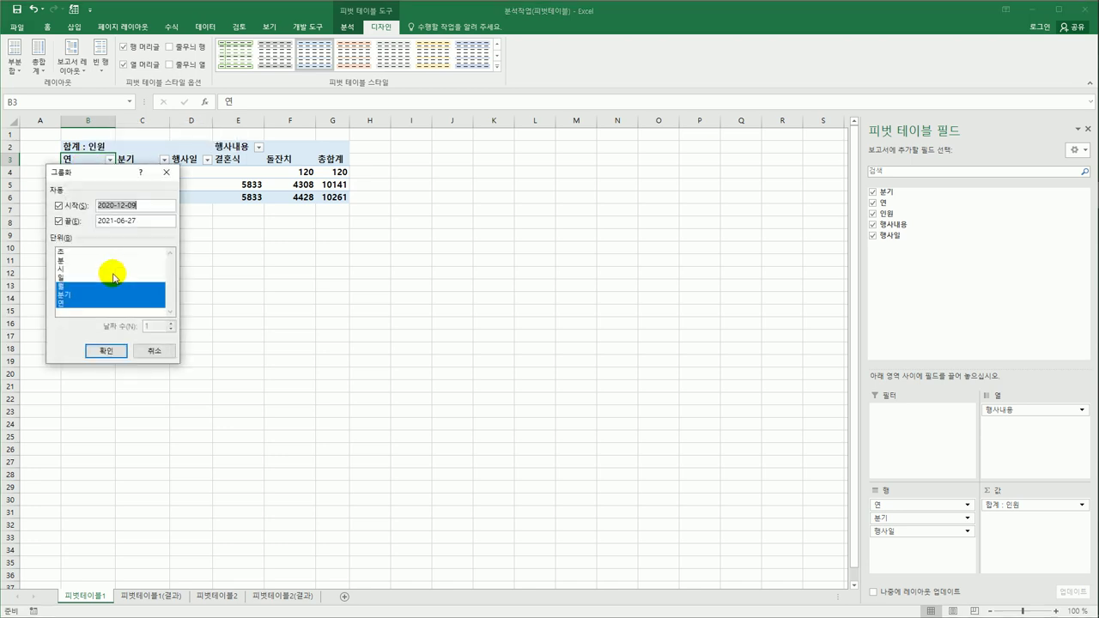
pyautogui.moveTo(105, 172); pyautogui.dragTo(427, 160)
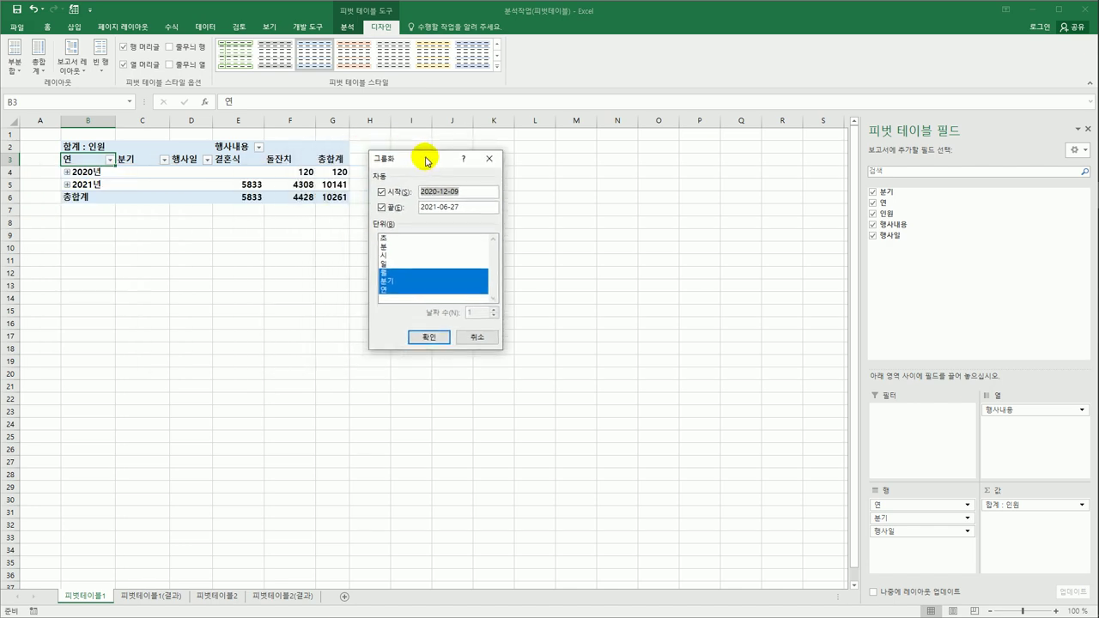
pyautogui.click(397, 281)
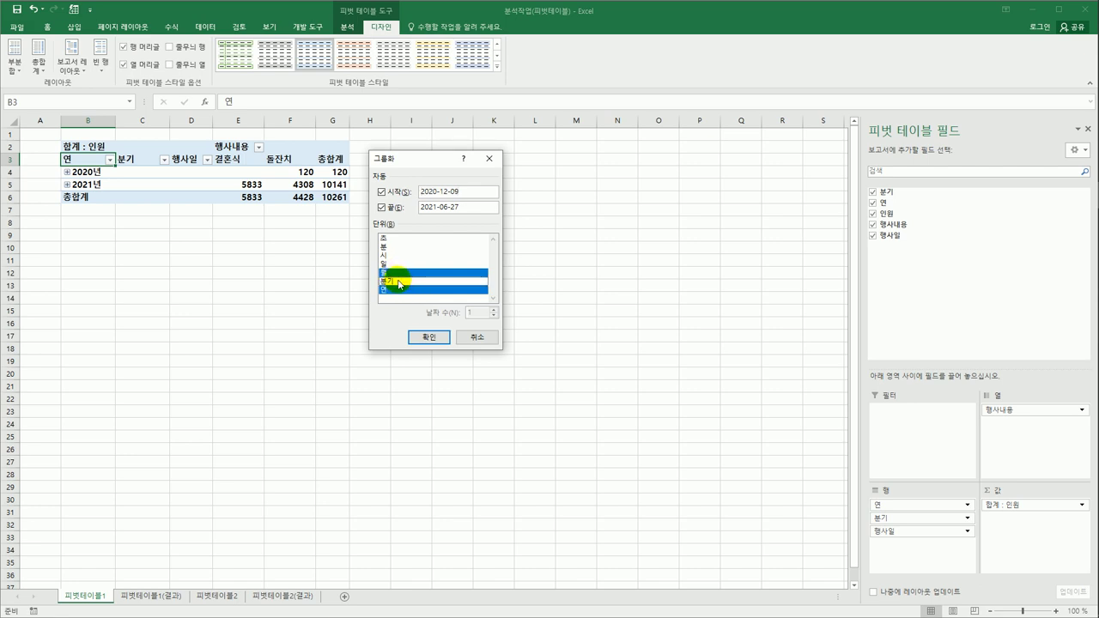
pyautogui.click(398, 291)
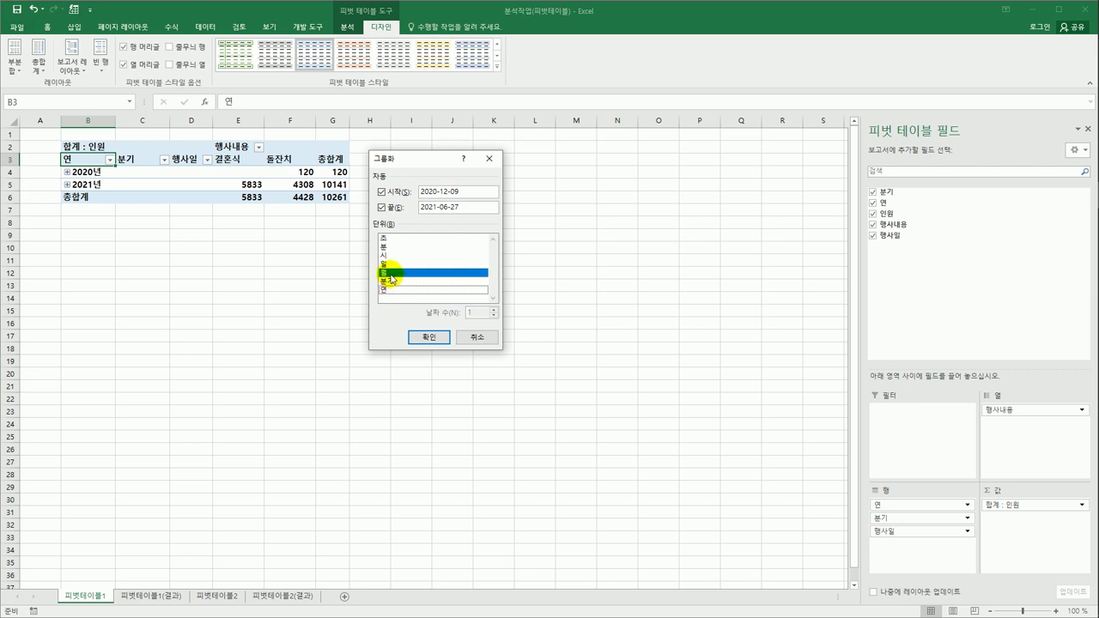
pyautogui.click(419, 337)
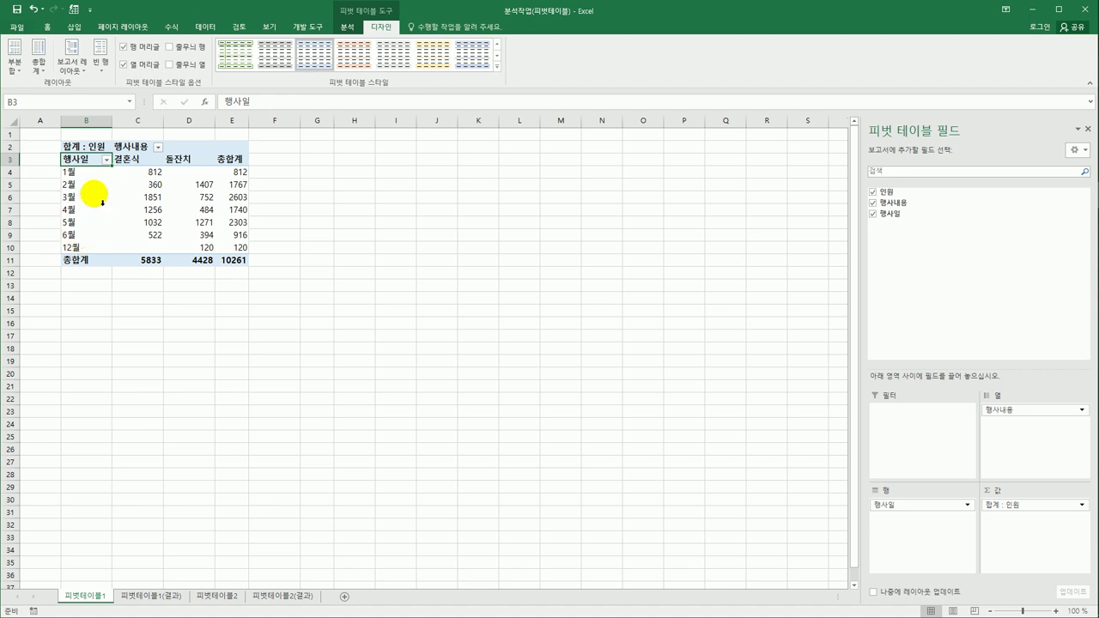
# Step: Turn off the column grand totals (열 총합계 표시) in the PivotTable options, keeping the row grand totals
pyautogui.rightClick(94, 162)
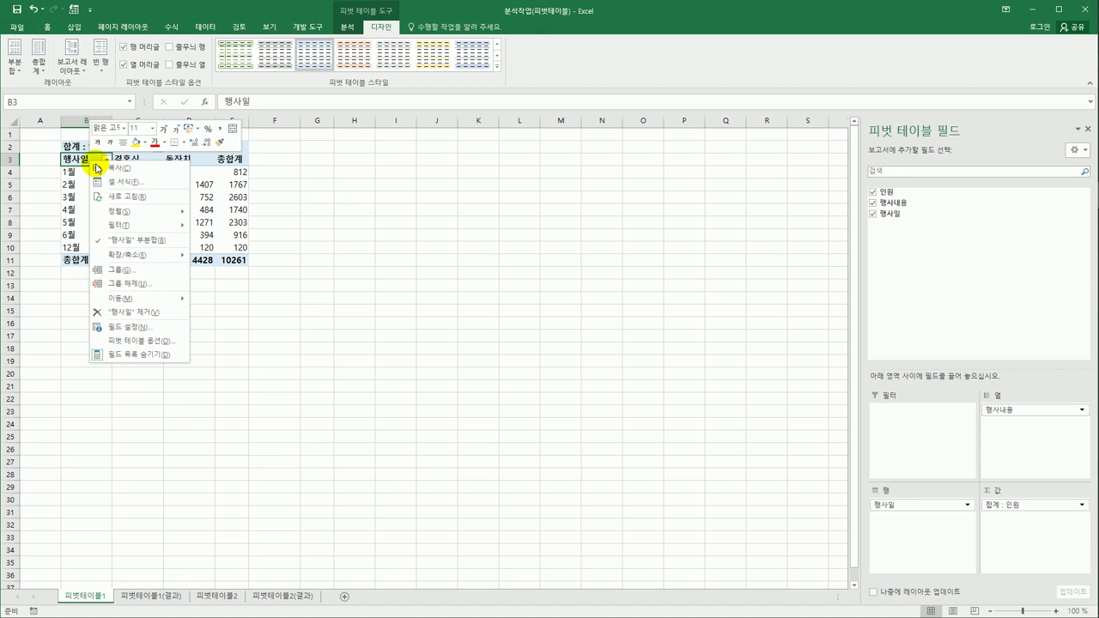
pyautogui.click(146, 341)
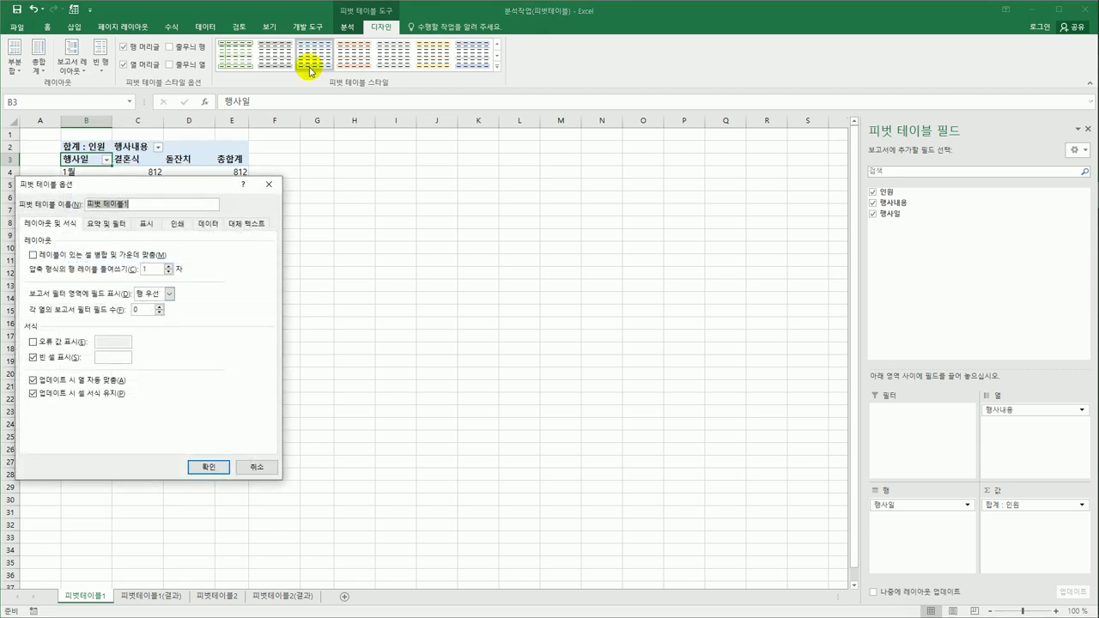
pyautogui.moveTo(172, 193); pyautogui.dragTo(442, 170)
pyautogui.click(398, 200)
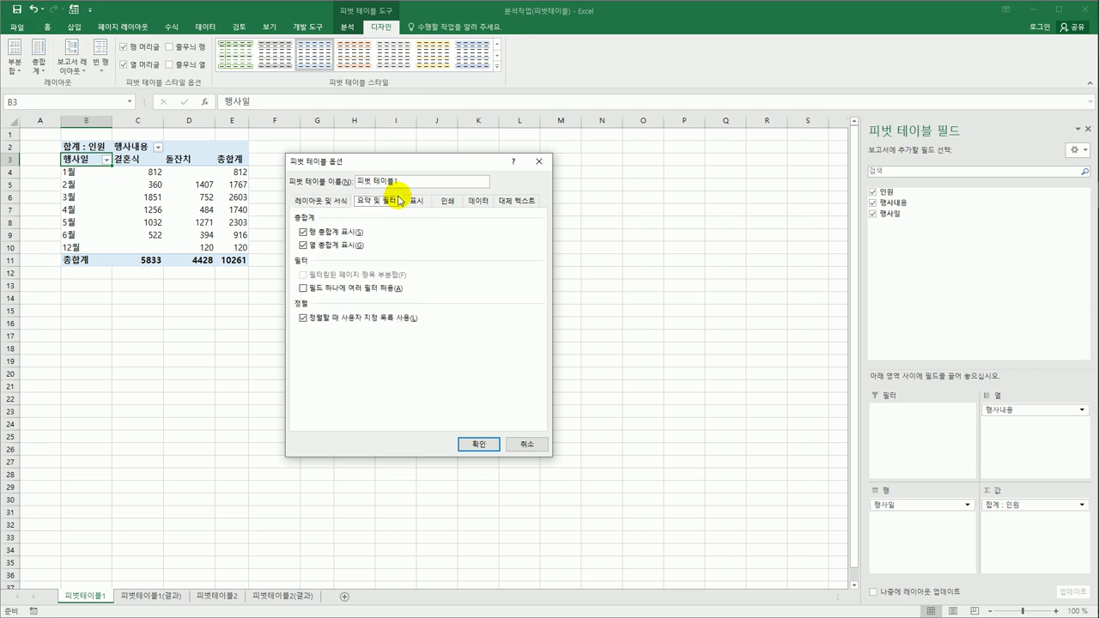
pyautogui.click(323, 246)
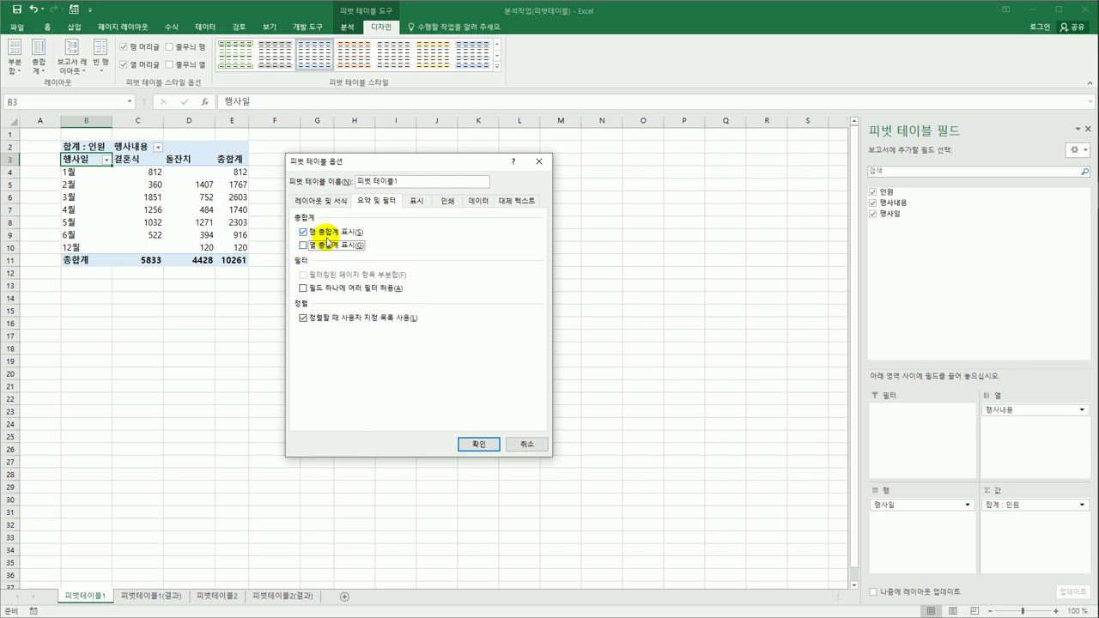
pyautogui.click(473, 444)
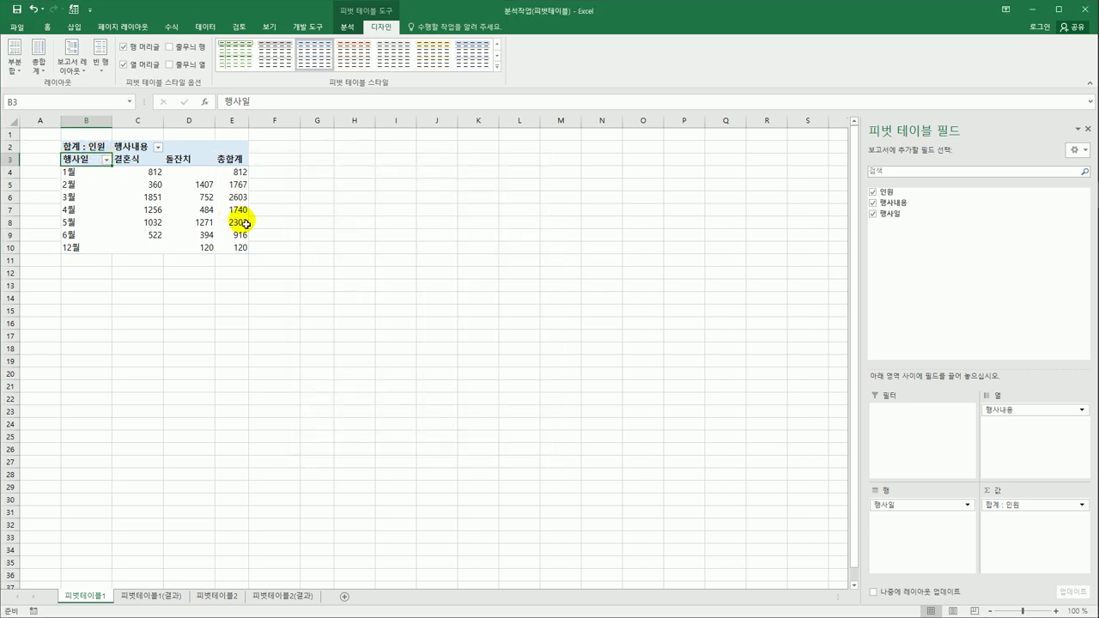
pyautogui.moveTo(246, 223)
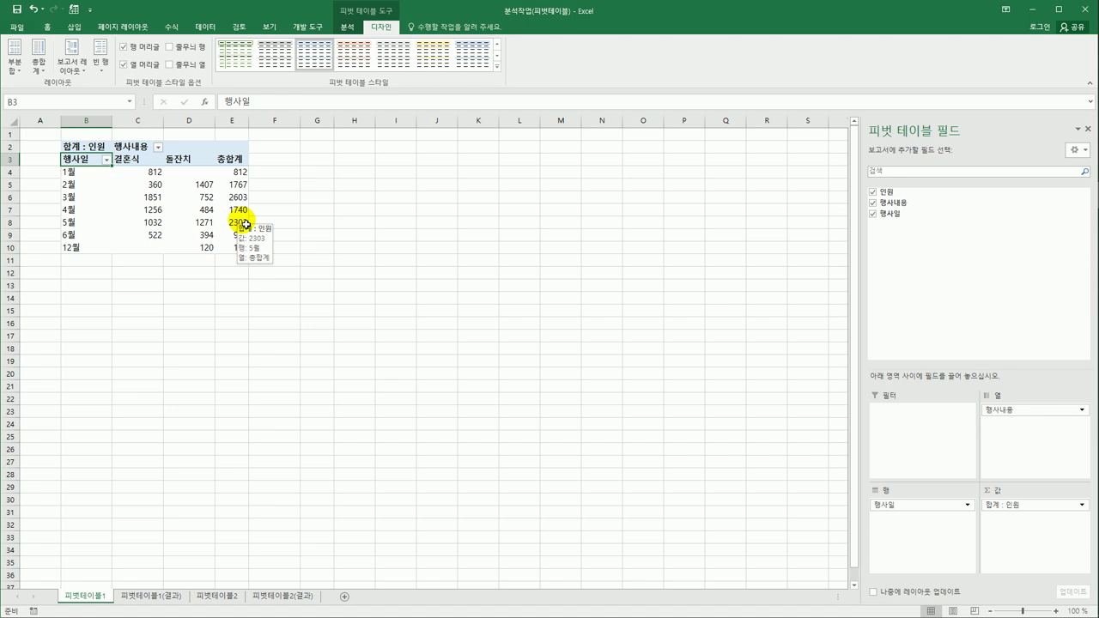
pyautogui.moveTo(152, 190)
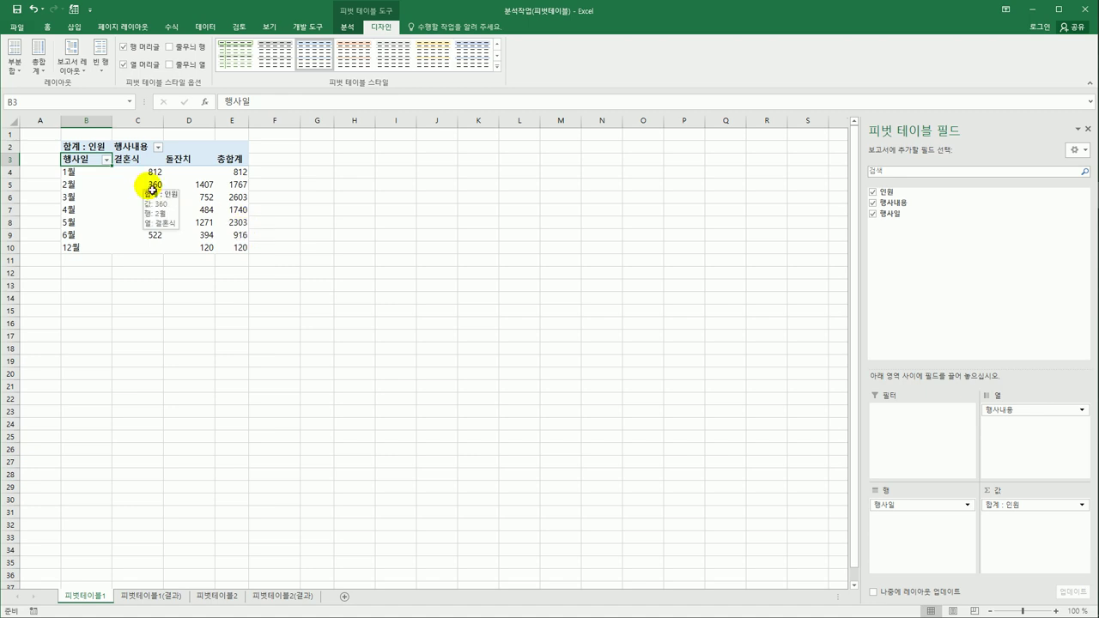
# Step: Change the summary calculation of the 인원 value field to average (평균)
pyautogui.click(96, 150)
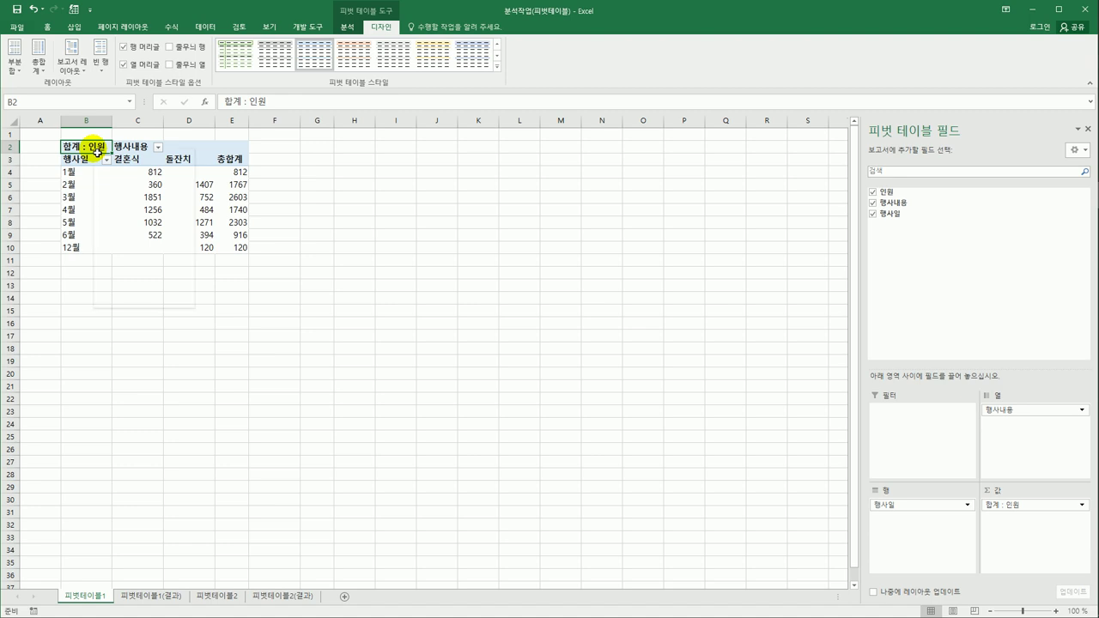
pyautogui.rightClick(95, 149)
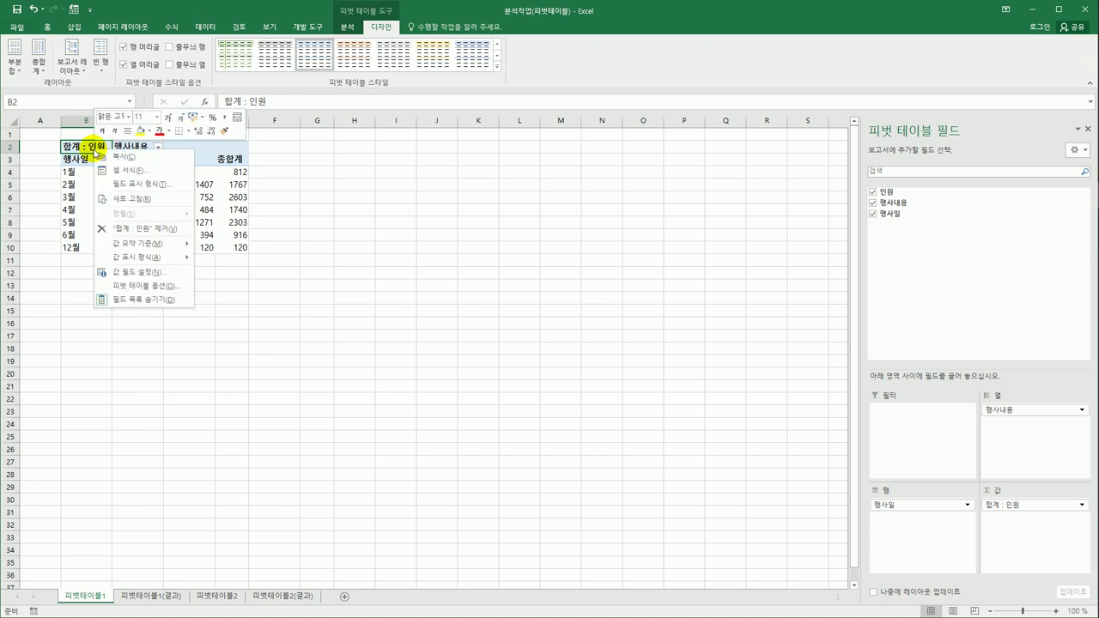
pyautogui.click(134, 271)
pyautogui.moveTo(124, 170); pyautogui.dragTo(413, 157)
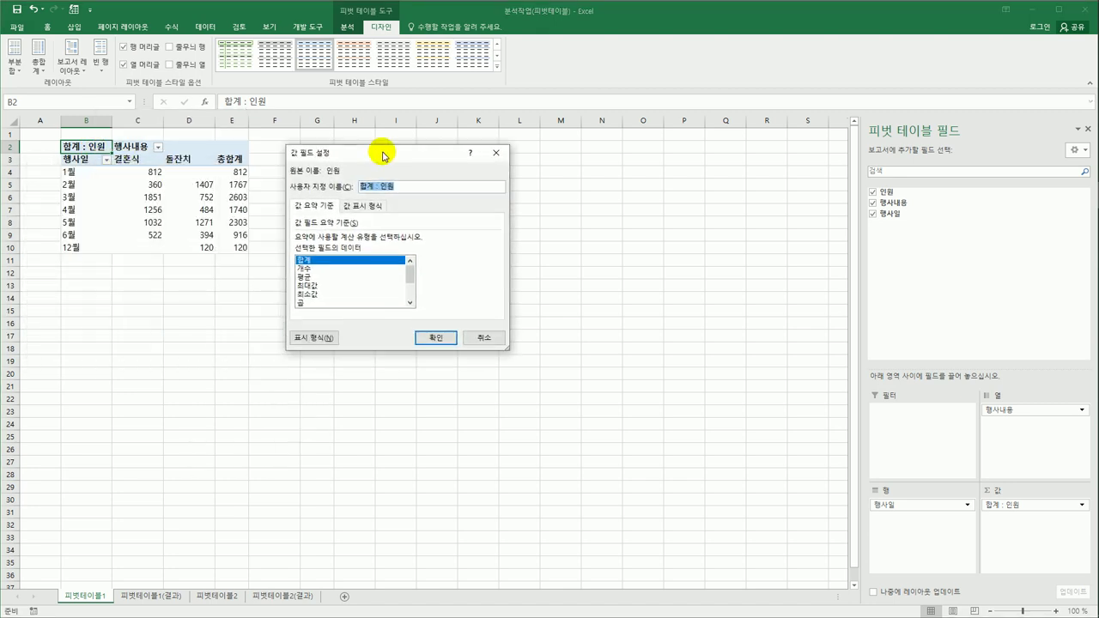
pyautogui.click(325, 278)
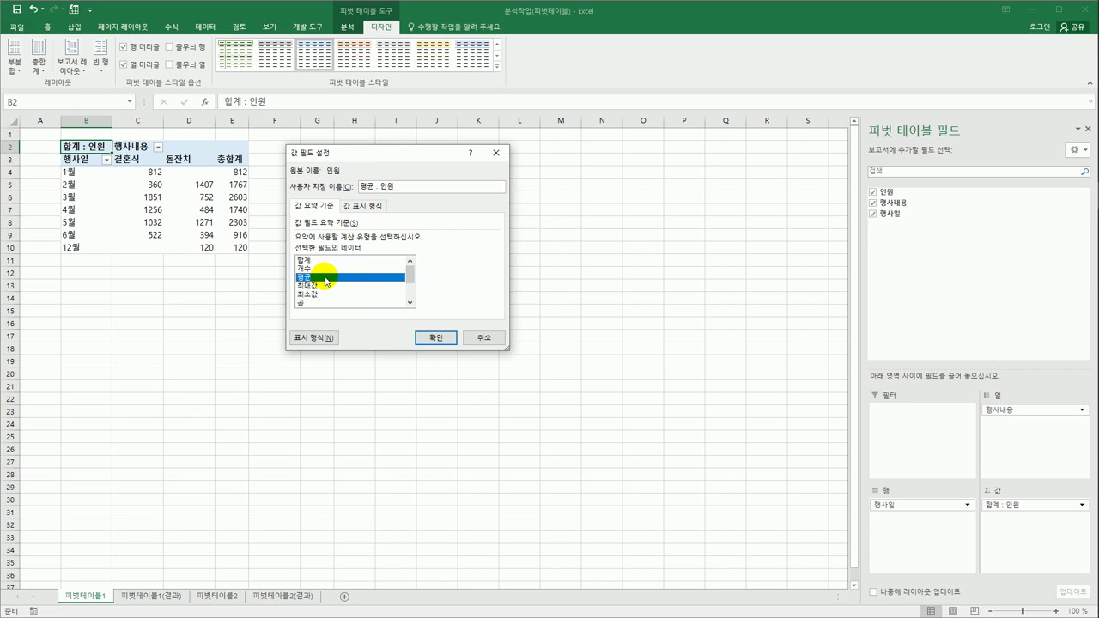
# Step: Format the 인원 value field with the number category (숫자) and 0 decimal places, and apply the field settings
pyautogui.click(326, 337)
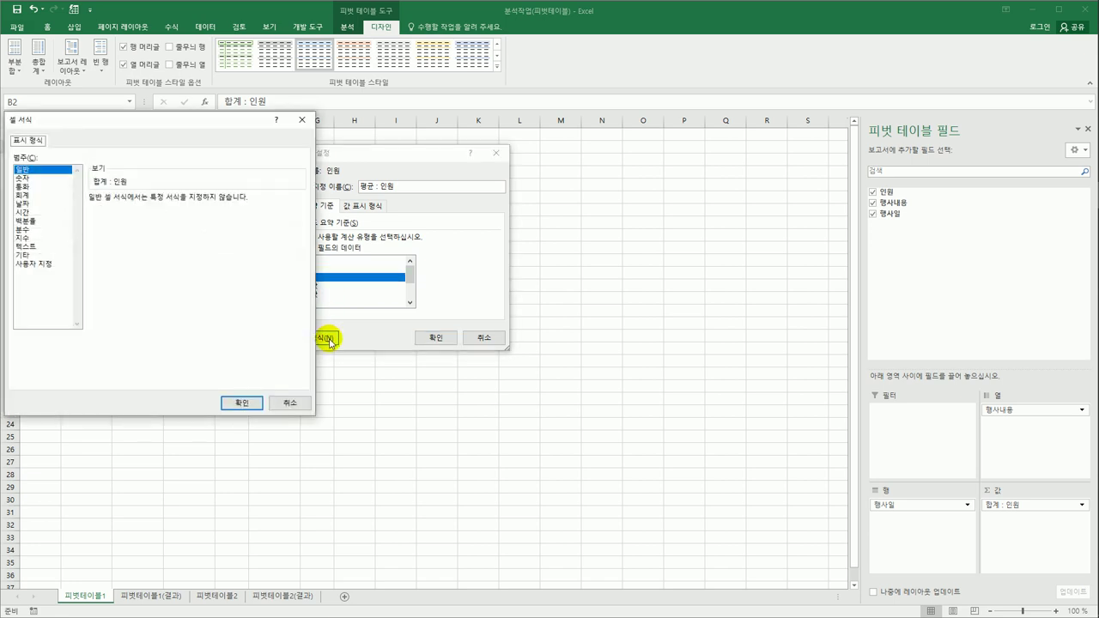
pyautogui.click(34, 178)
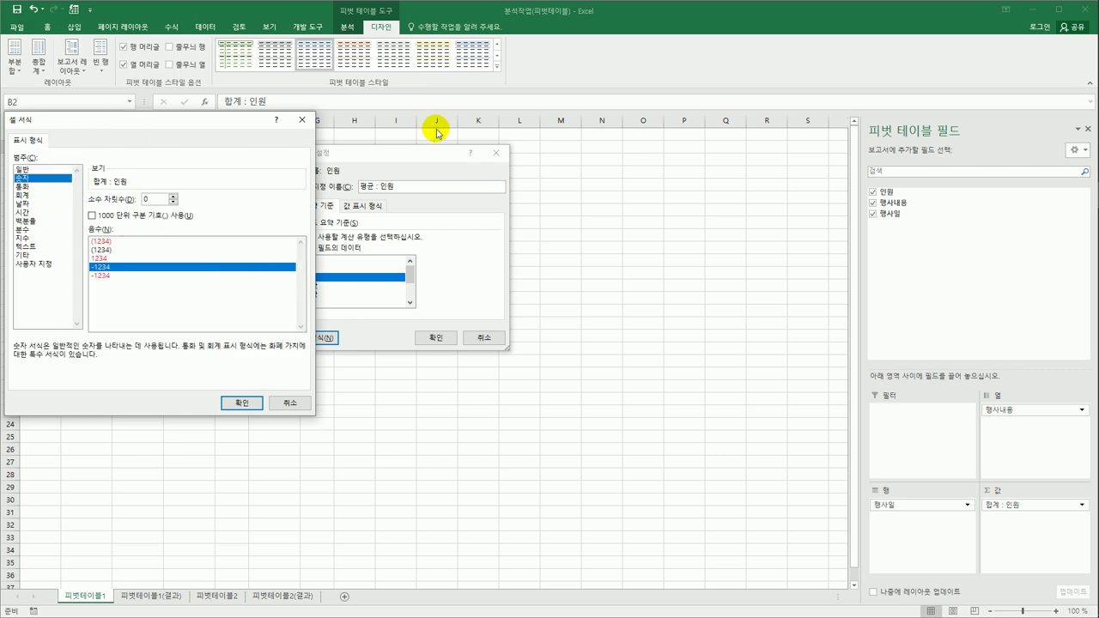
pyautogui.moveTo(211, 122); pyautogui.dragTo(651, 212)
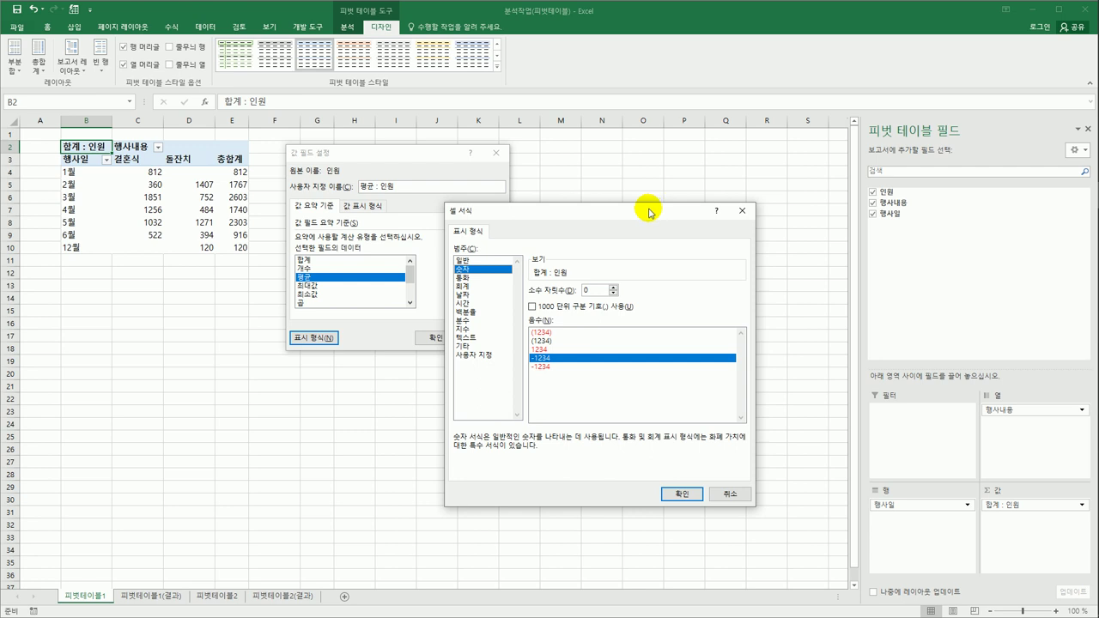
pyautogui.click(684, 494)
pyautogui.click(451, 338)
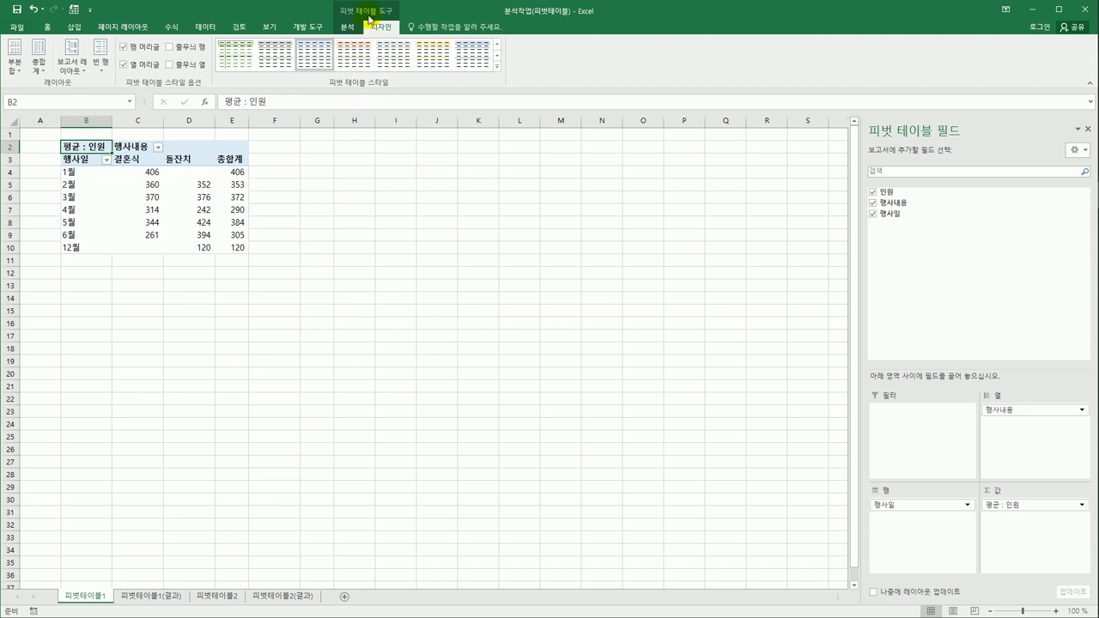
# Step: Apply the grey light (밝게) PivotTable style next to the current blue one and turn on banded columns (줄무늬 열)
pyautogui.click(497, 67)
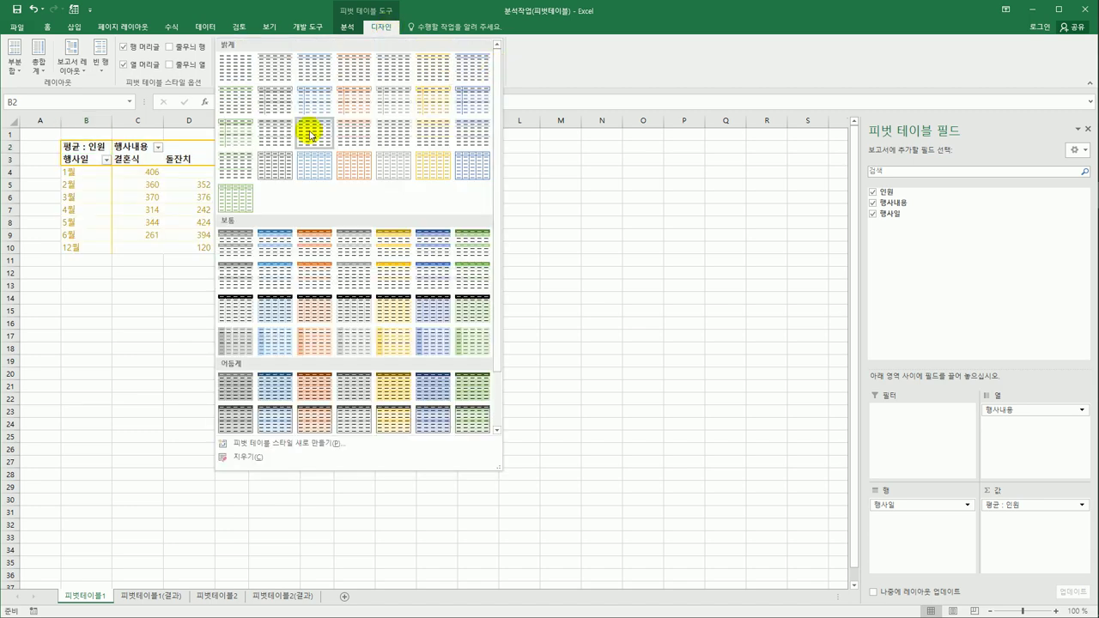
pyautogui.click(283, 134)
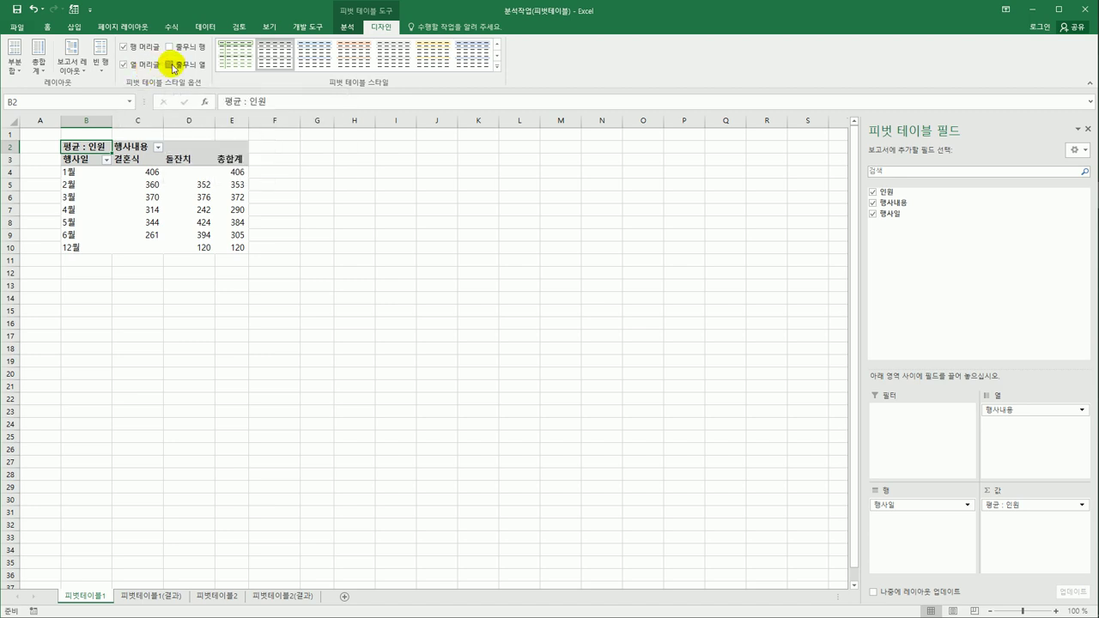
pyautogui.click(172, 66)
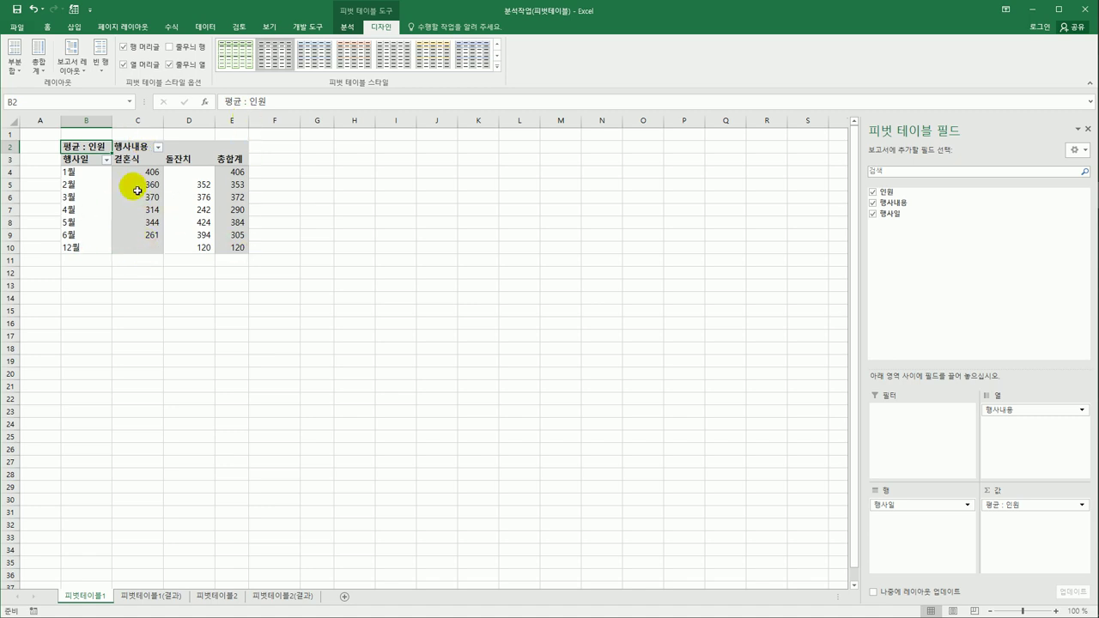
pyautogui.click(332, 288)
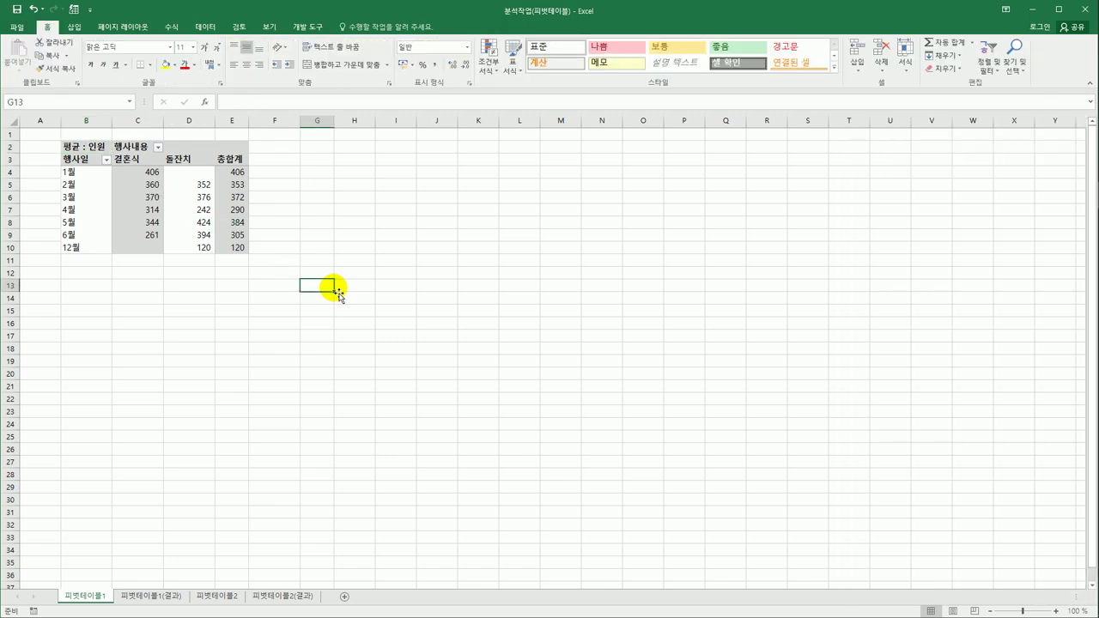
# Step: Compare the finished PivotTable on sheet 피벗테이블1 with the expected result on sheet 피벗테이블1(결과)
pyautogui.click(155, 596)
pyautogui.click(99, 596)
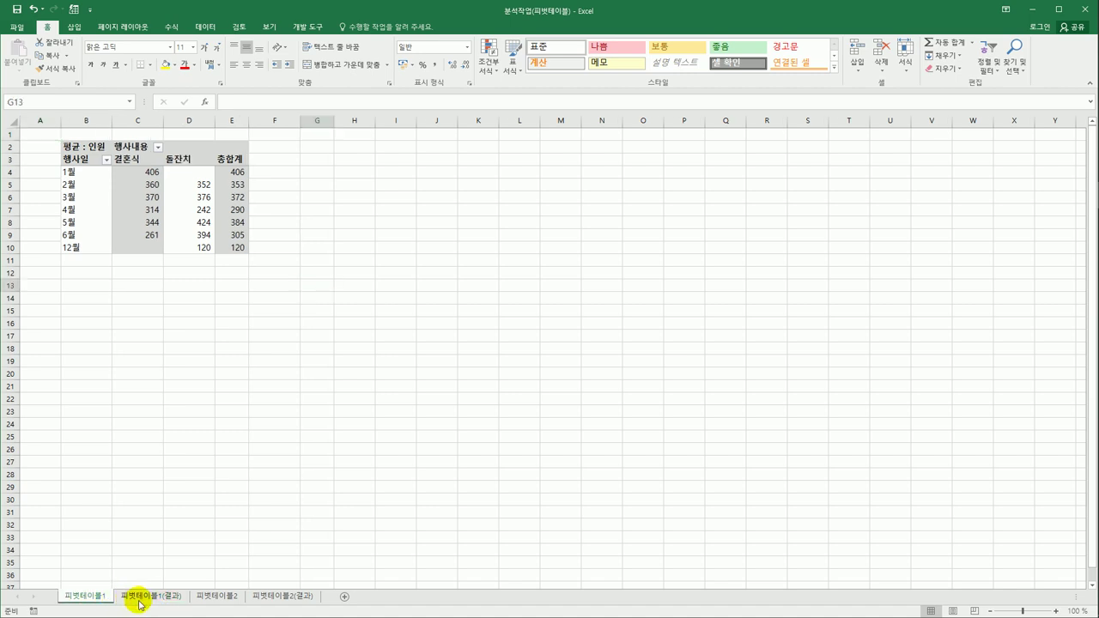
pyautogui.click(137, 602)
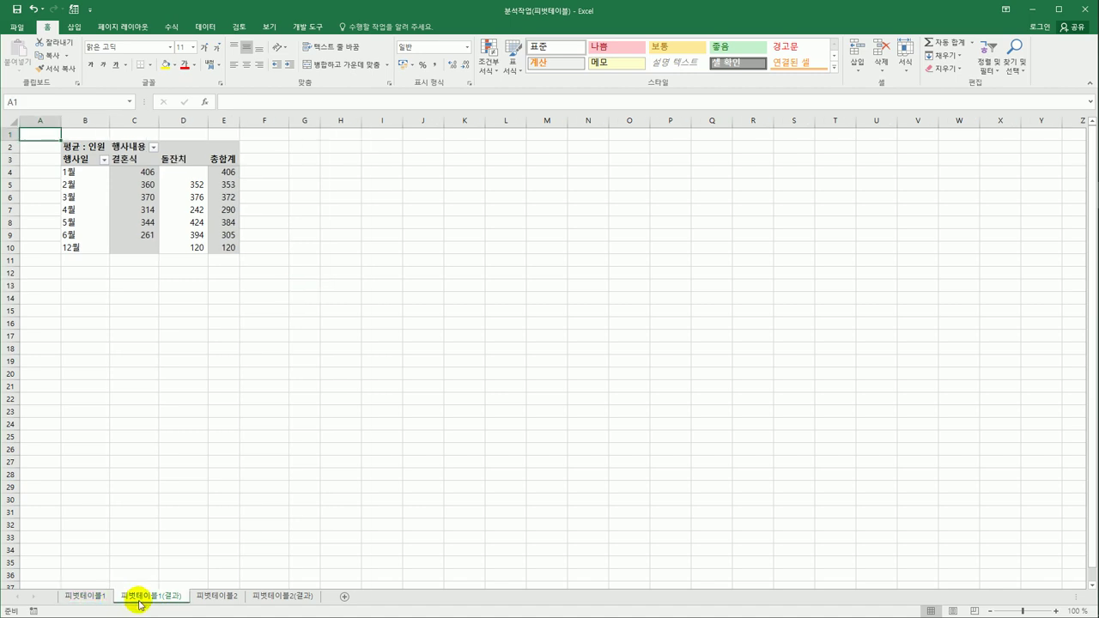
# Step: Start a Microsoft Query import at cell B3 of sheet 피벗테이블2, using MS Access Database as the data source
pyautogui.click(222, 599)
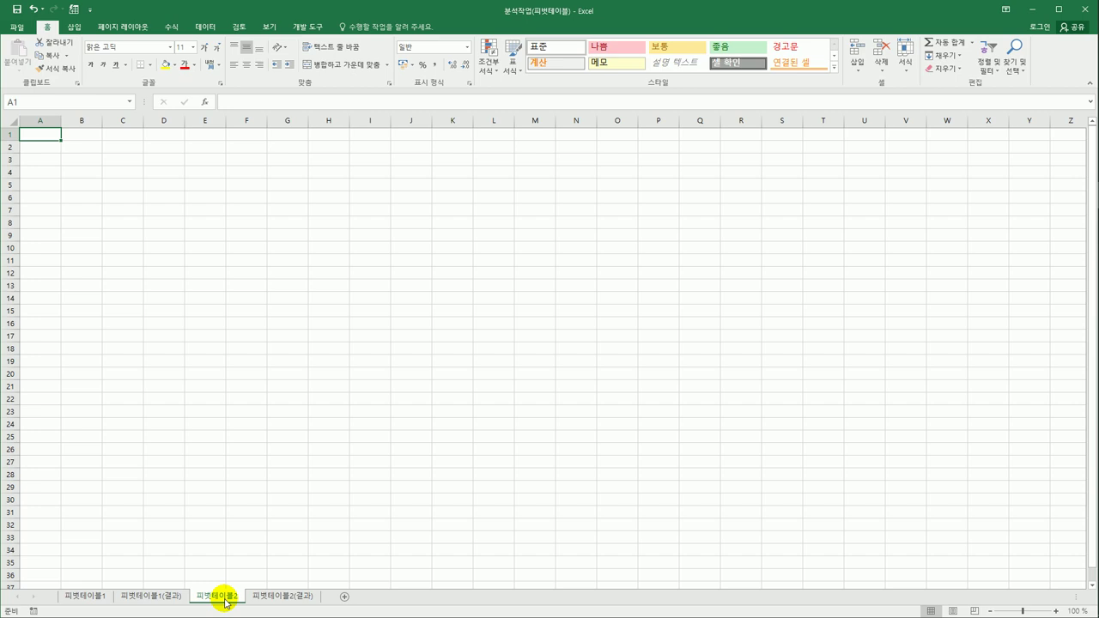
pyautogui.click(88, 160)
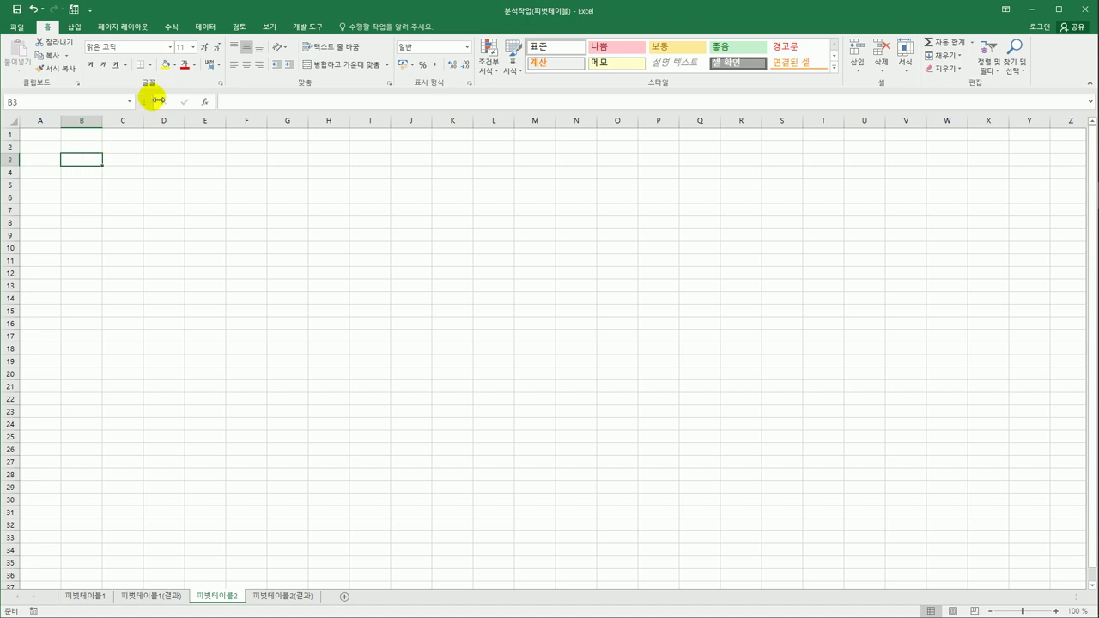
pyautogui.click(198, 28)
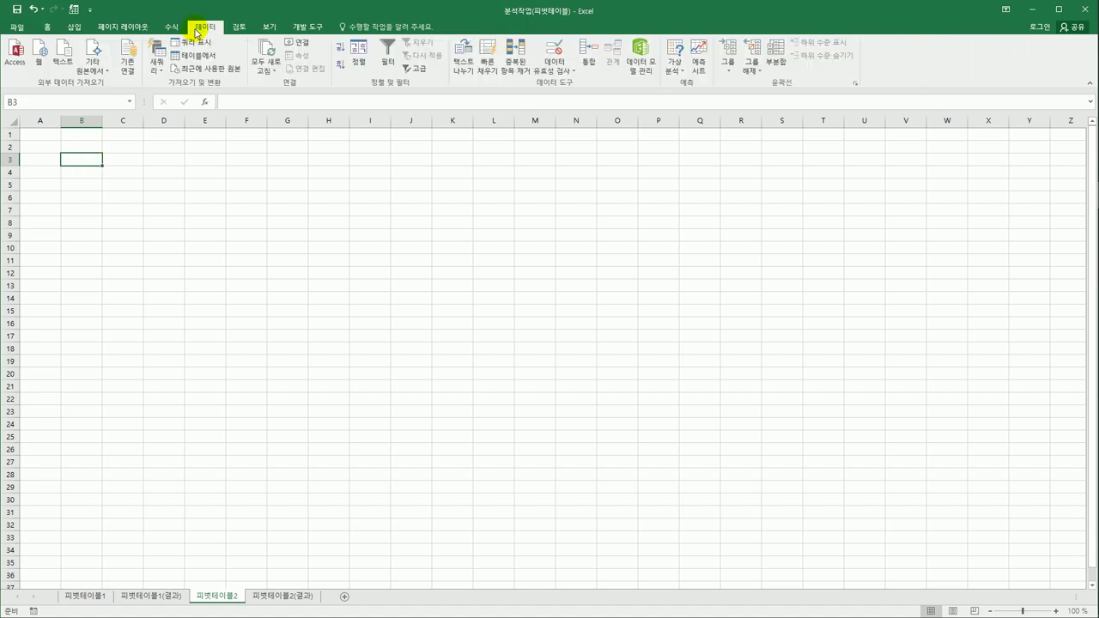
pyautogui.click(93, 62)
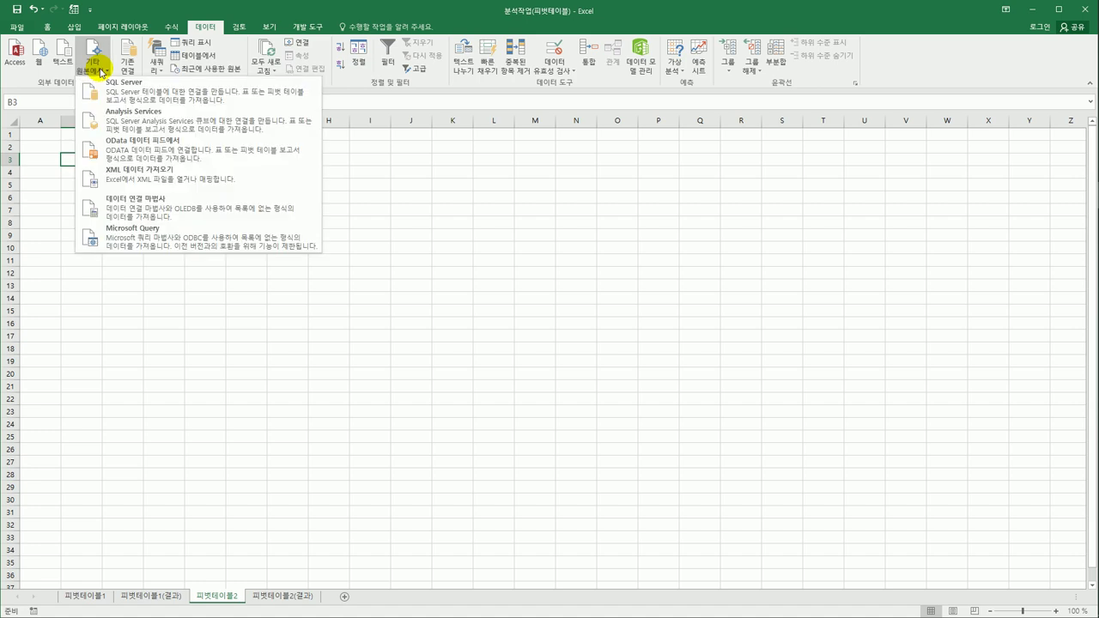
pyautogui.click(122, 237)
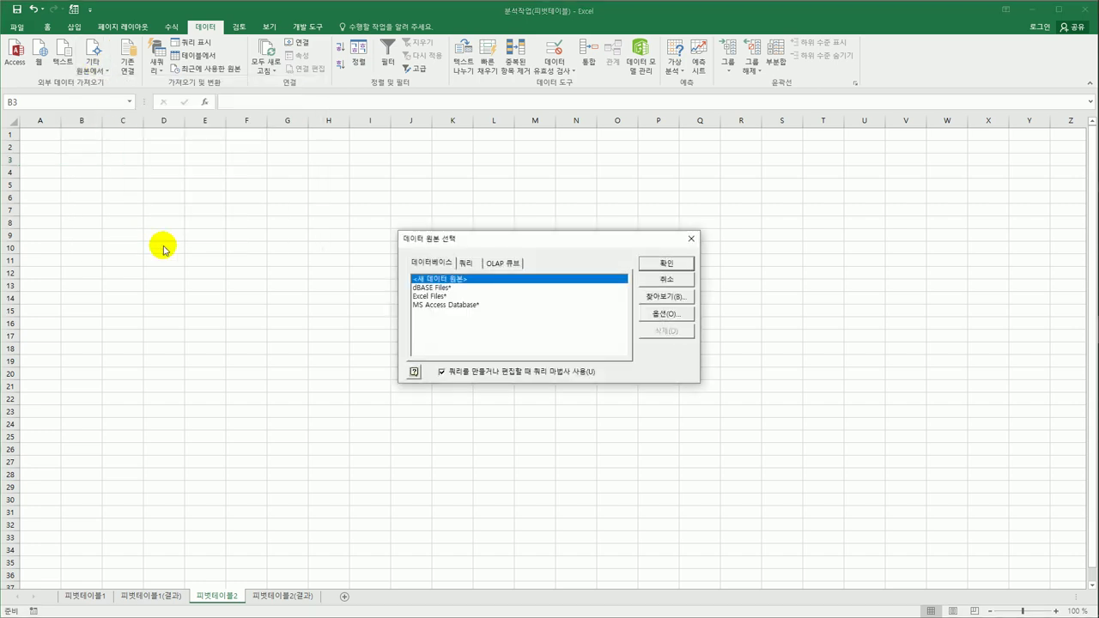
pyautogui.moveTo(444, 245); pyautogui.dragTo(345, 175)
pyautogui.click(353, 237)
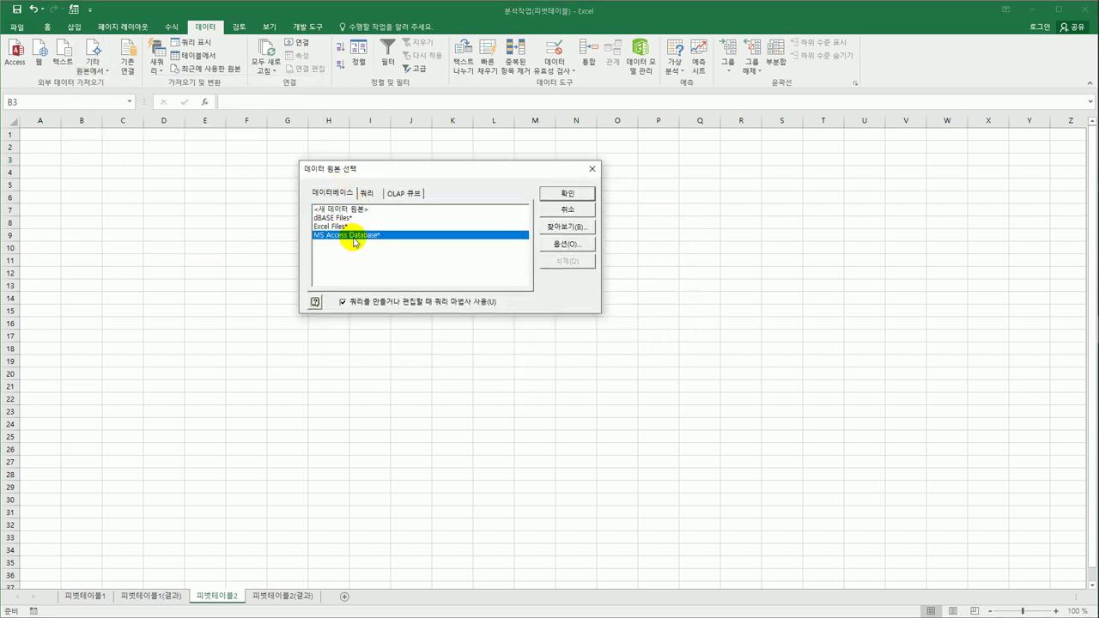
pyautogui.click(589, 195)
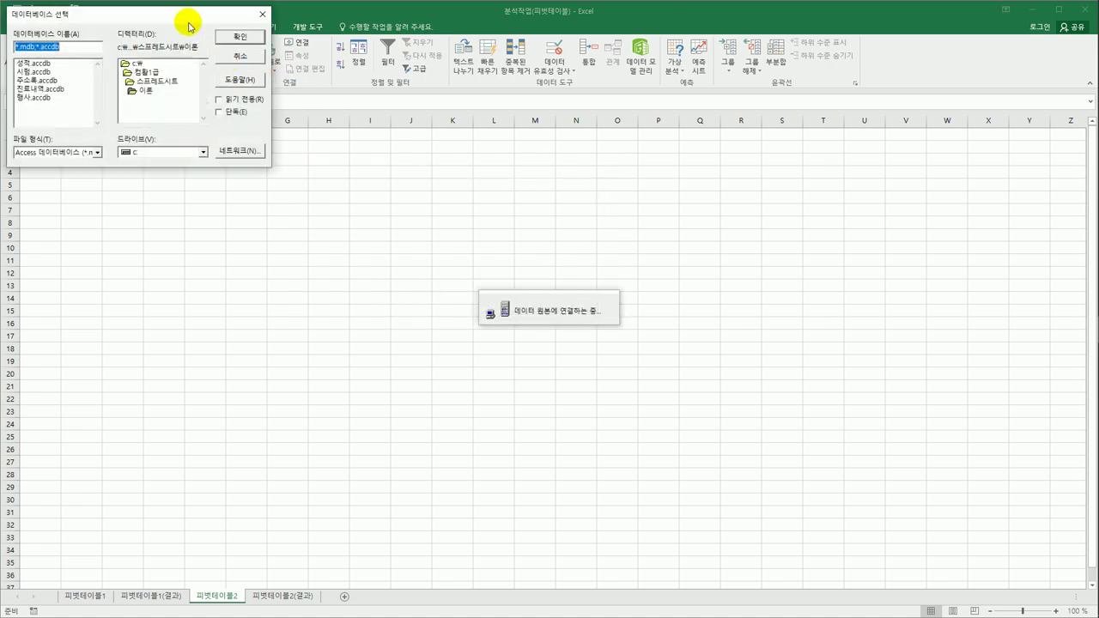
# Step: Choose 주소록.accdb as the source database for the query
pyautogui.moveTo(186, 17); pyautogui.dragTo(428, 159)
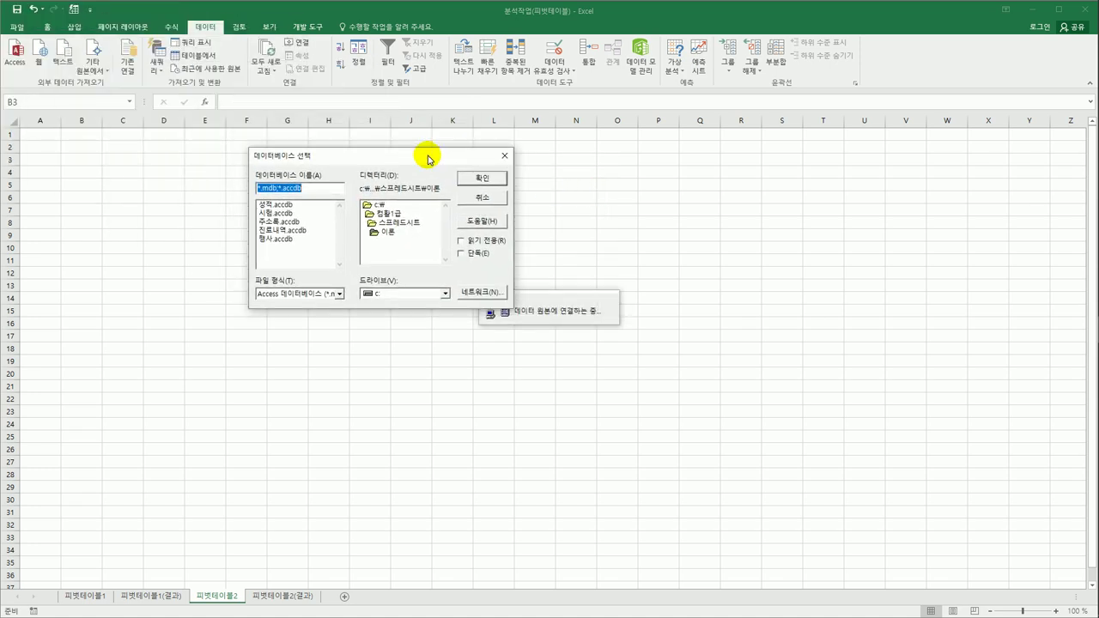
pyautogui.click(288, 222)
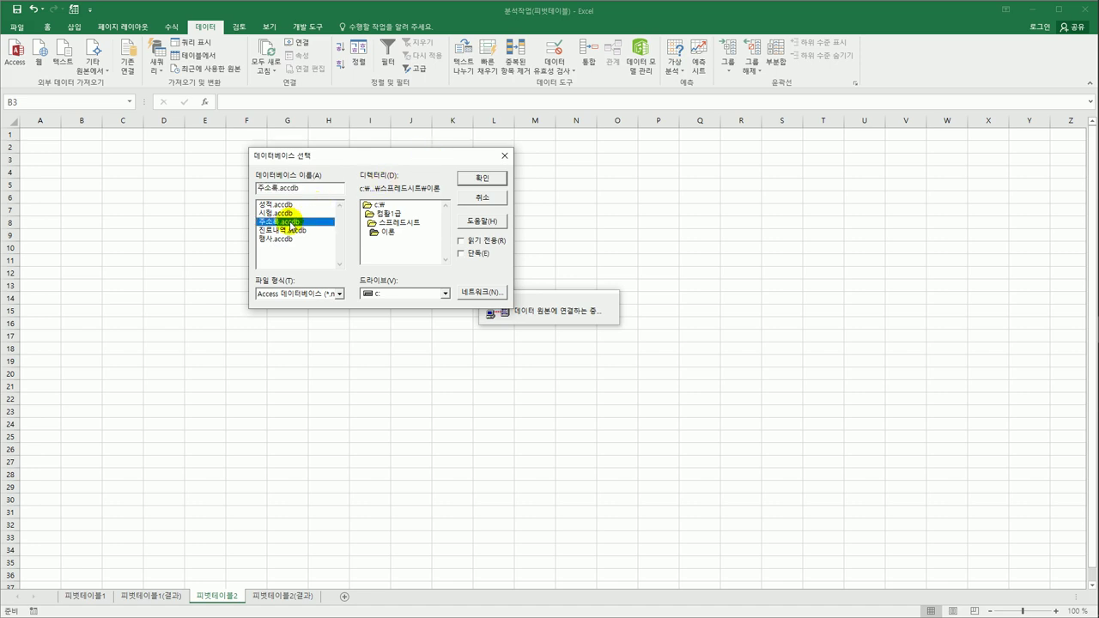
pyautogui.click(468, 178)
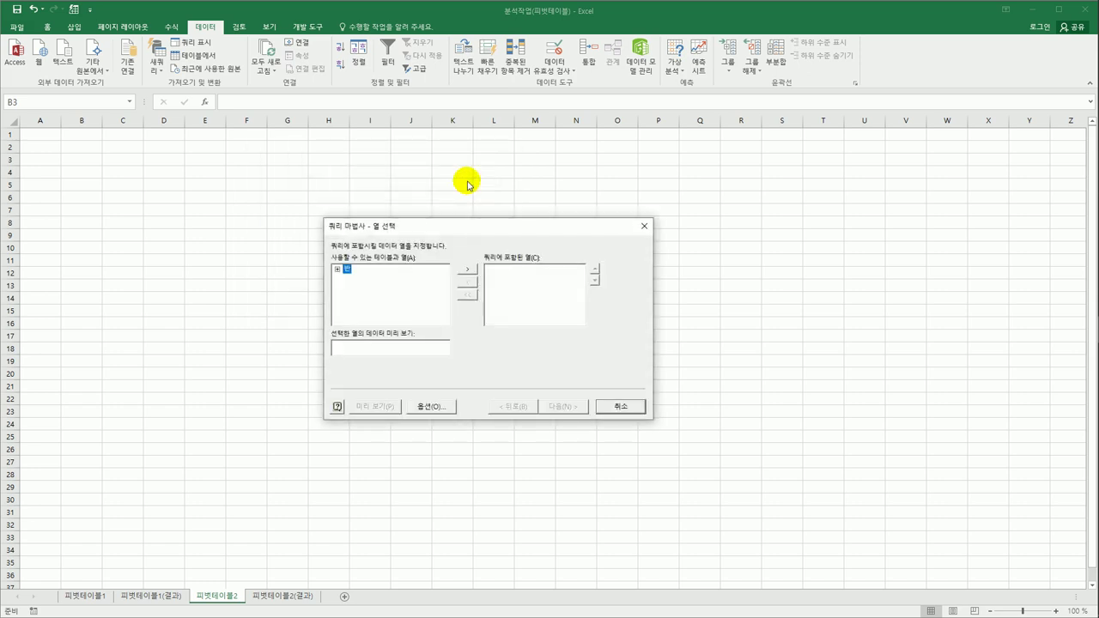
# Step: Add the columns 학년, 반, 성별, 출석수 and 이름 from table 반 to the query
pyautogui.doubleClick(348, 270)
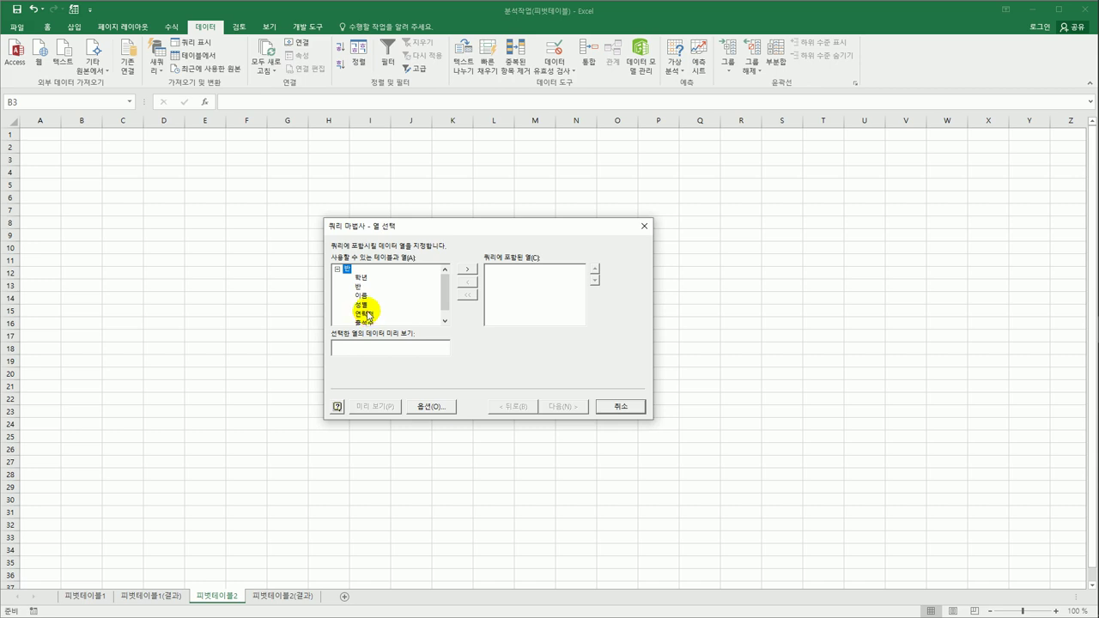
pyautogui.click(362, 277)
pyautogui.doubleClick(363, 277)
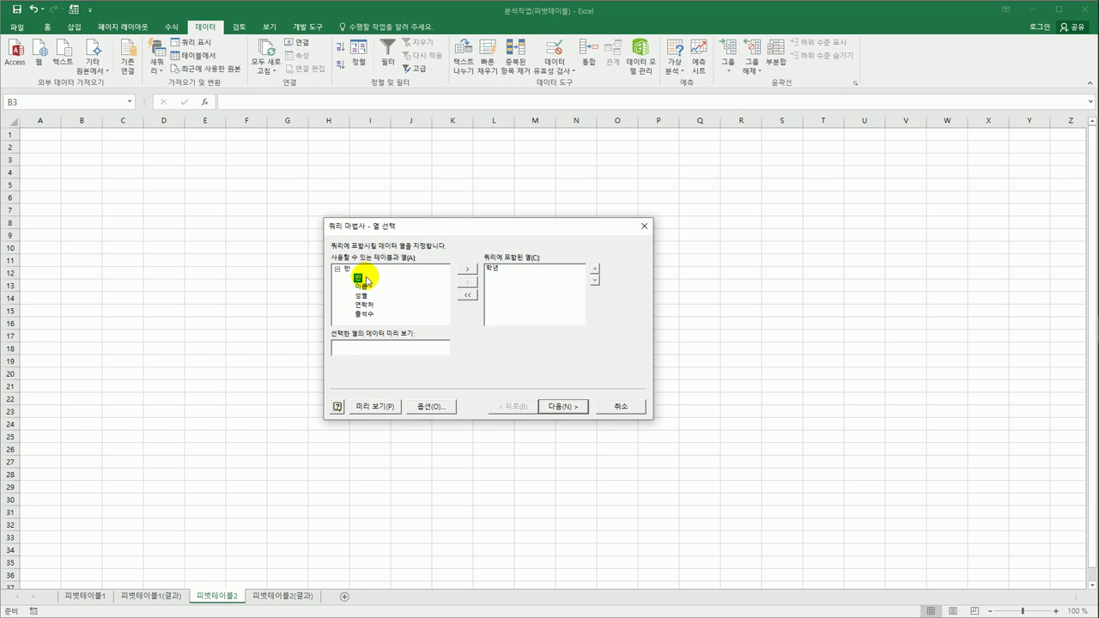
pyautogui.doubleClick(363, 279)
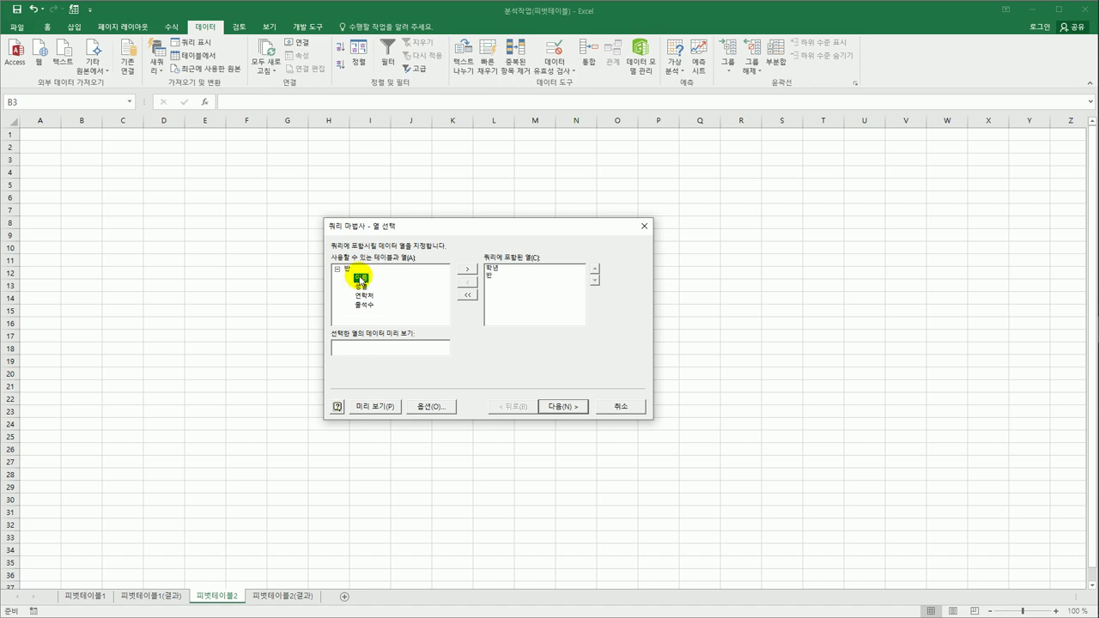
pyautogui.doubleClick(363, 288)
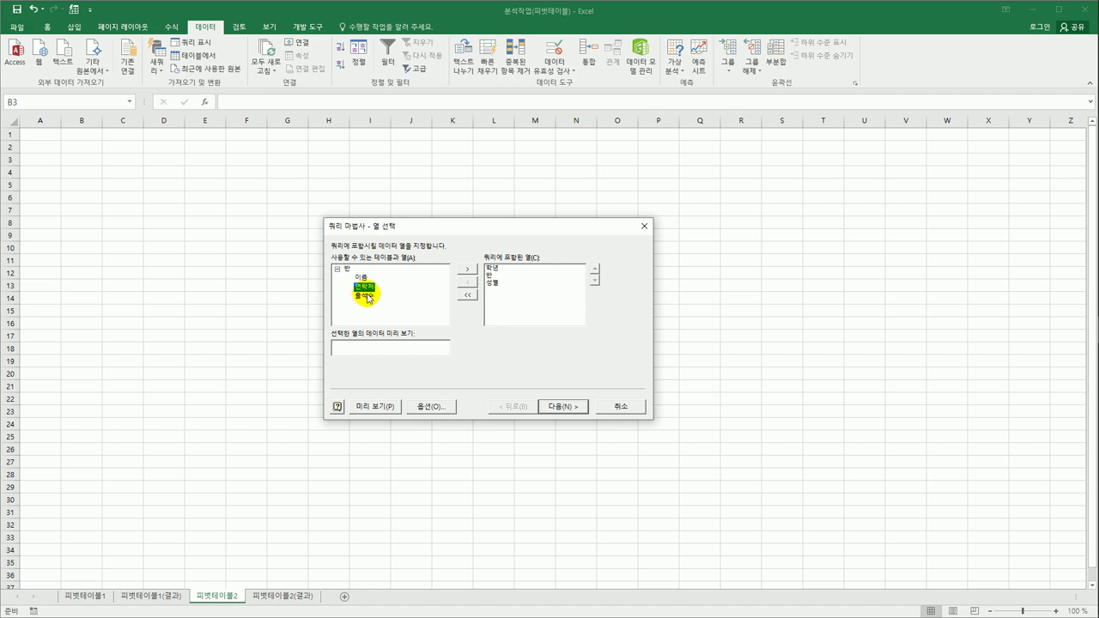
pyautogui.doubleClick(366, 298)
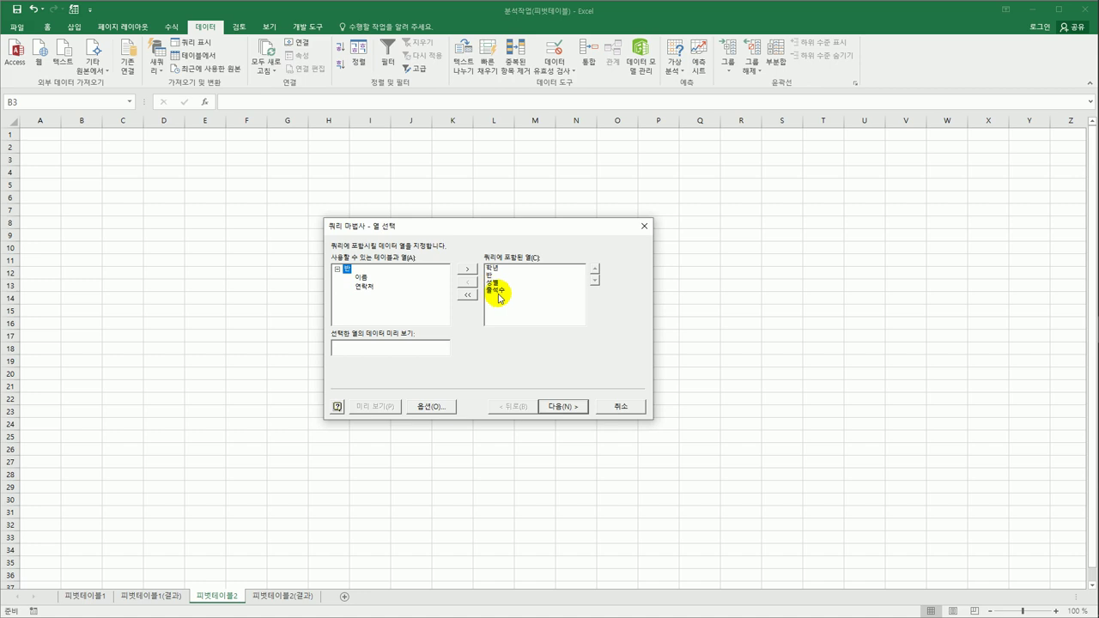
pyautogui.doubleClick(361, 276)
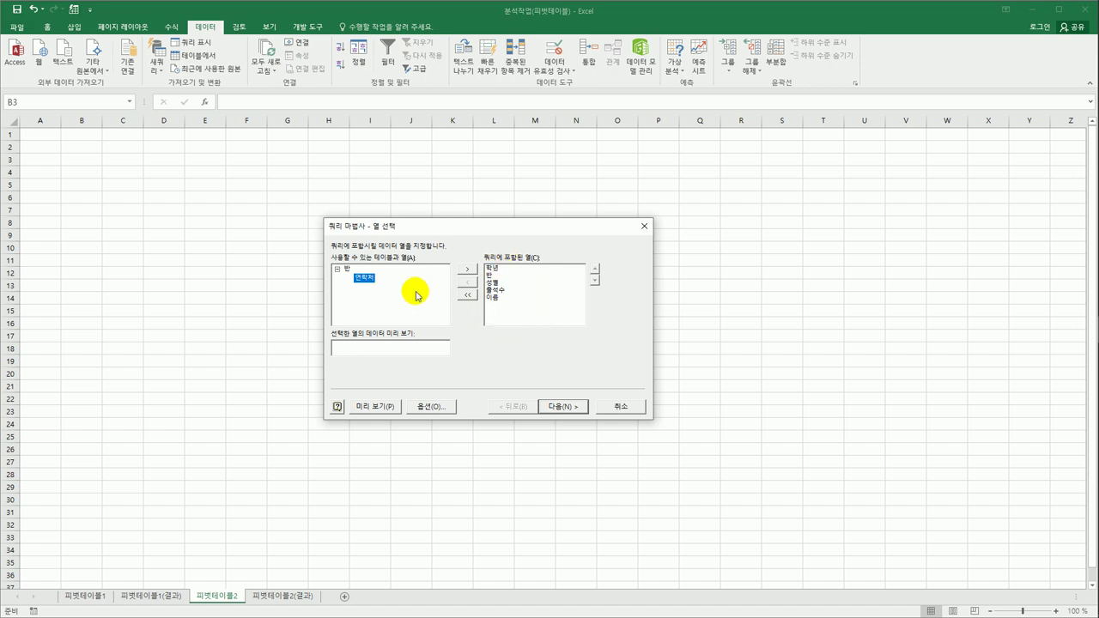
# Step: Finish the query without filters or sorting and import it as a PivotTable report at cell B3 of the existing worksheet
pyautogui.click(572, 409)
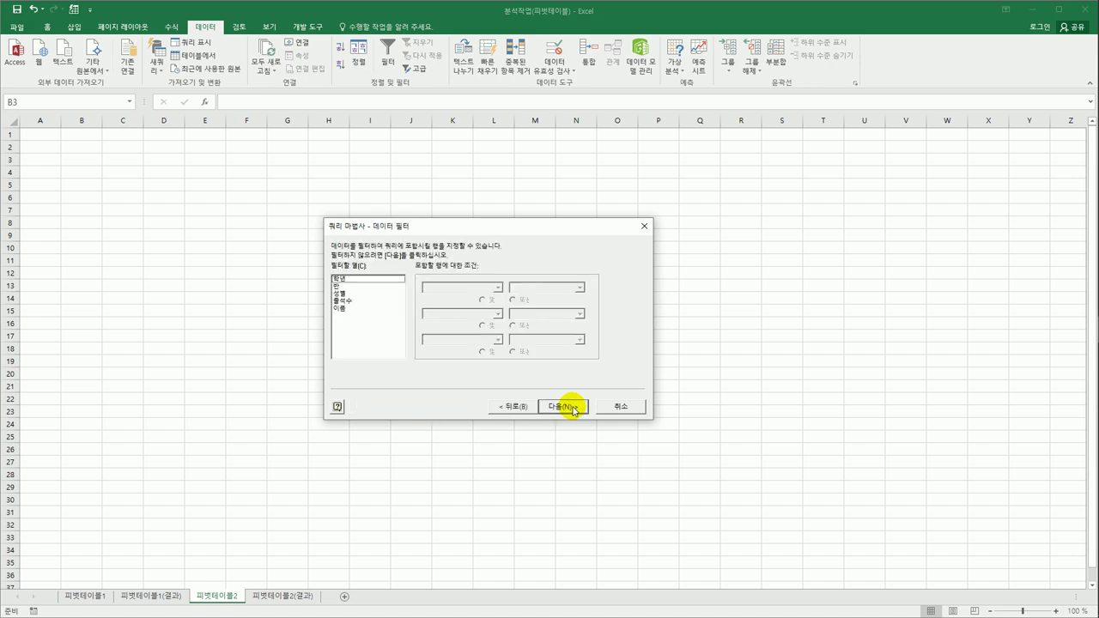
pyautogui.click(573, 409)
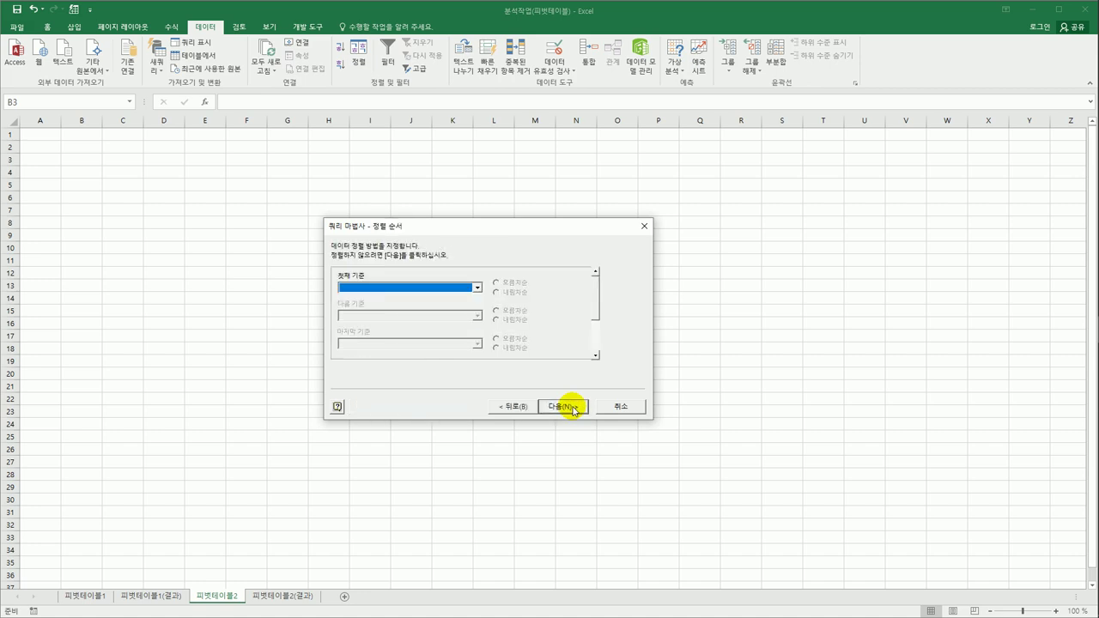
pyautogui.click(573, 409)
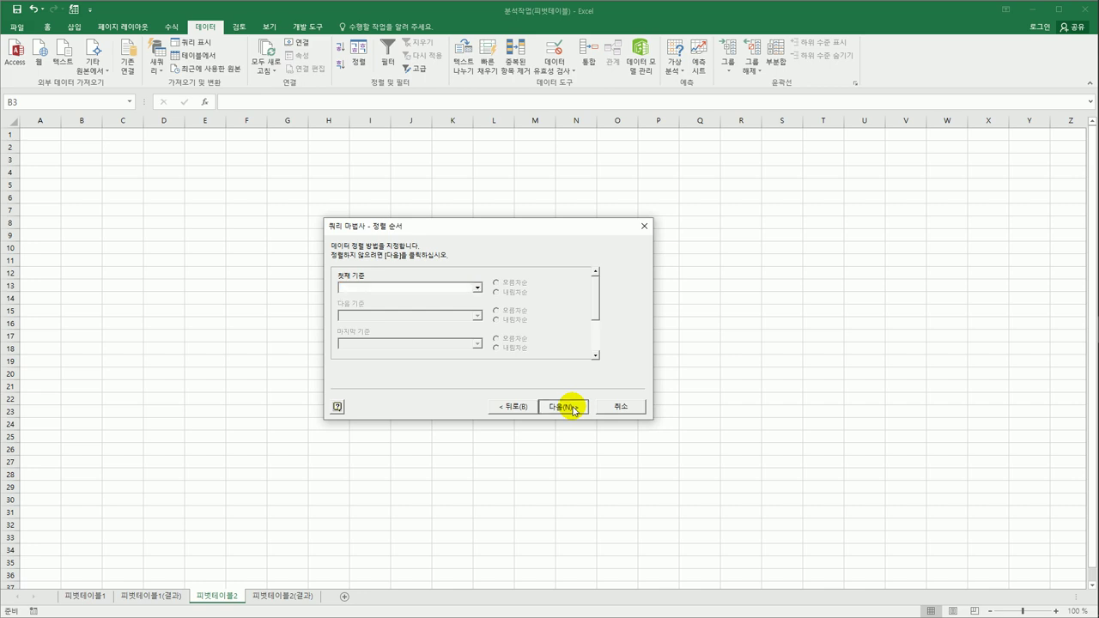
pyautogui.click(572, 408)
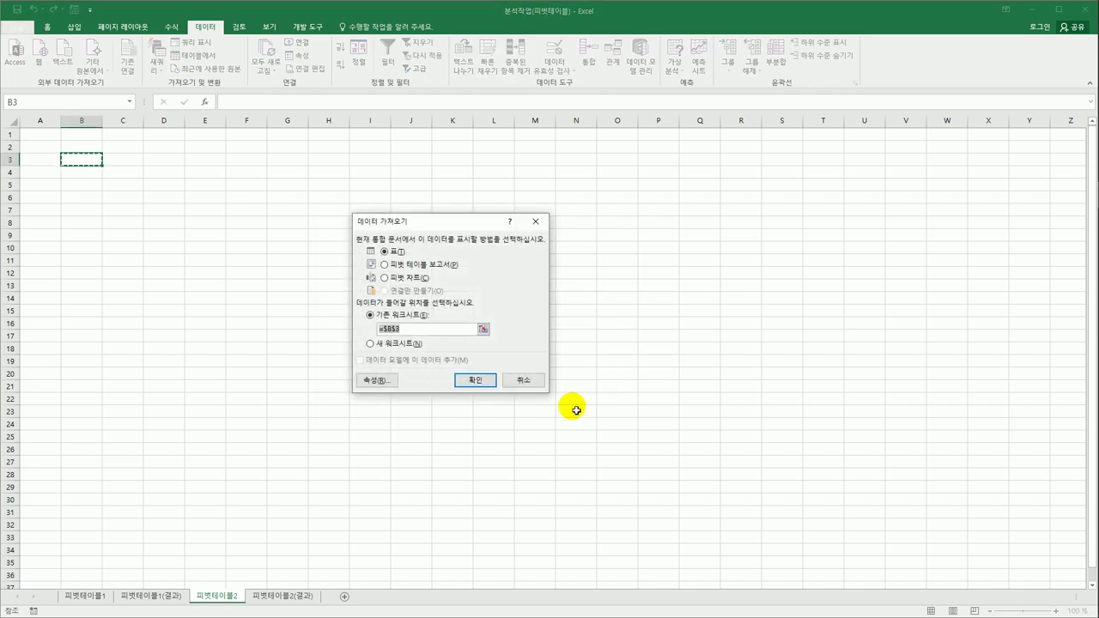
pyautogui.click(415, 269)
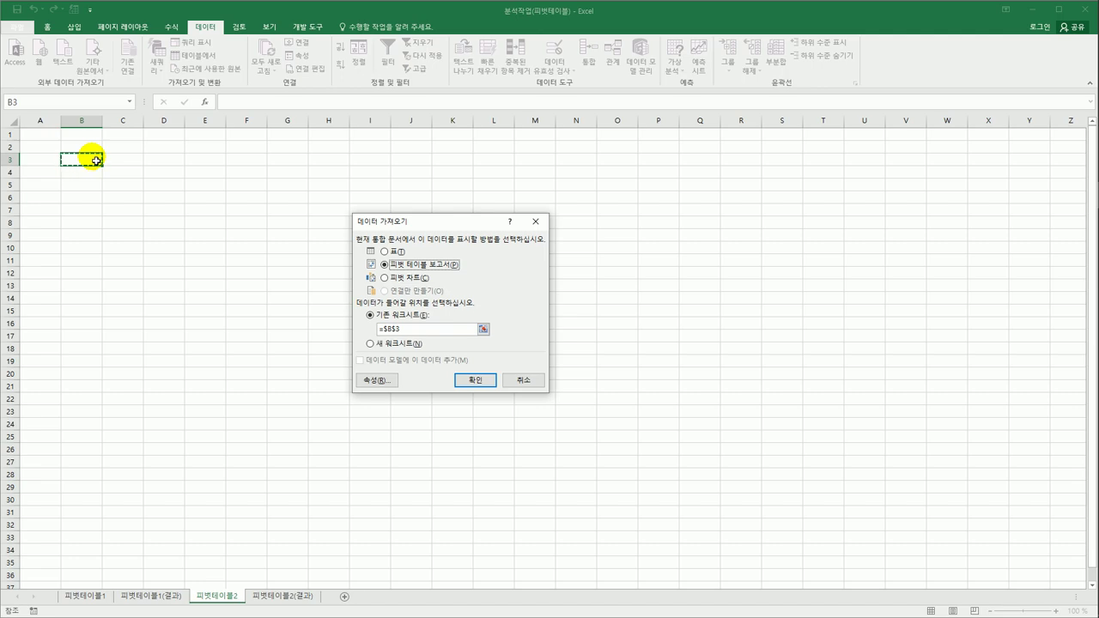
pyautogui.click(461, 380)
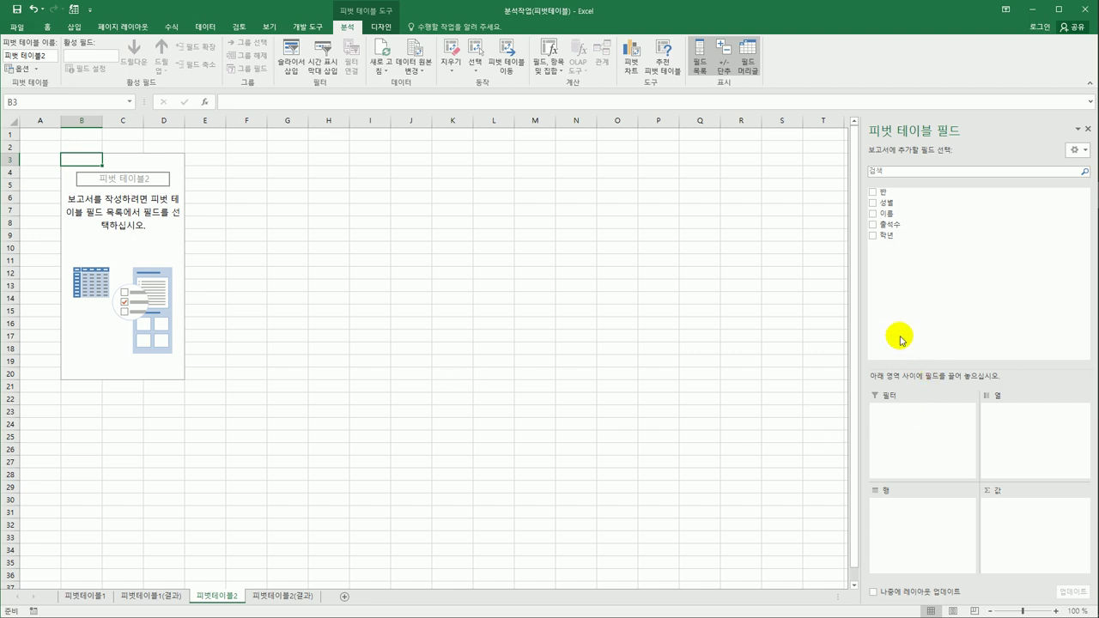
# Step: Lay out the PivotTable with 학년 and 반 as rows, 성별 as columns, and 출석수 and 이름 as values
pyautogui.moveTo(890, 237); pyautogui.dragTo(902, 535)
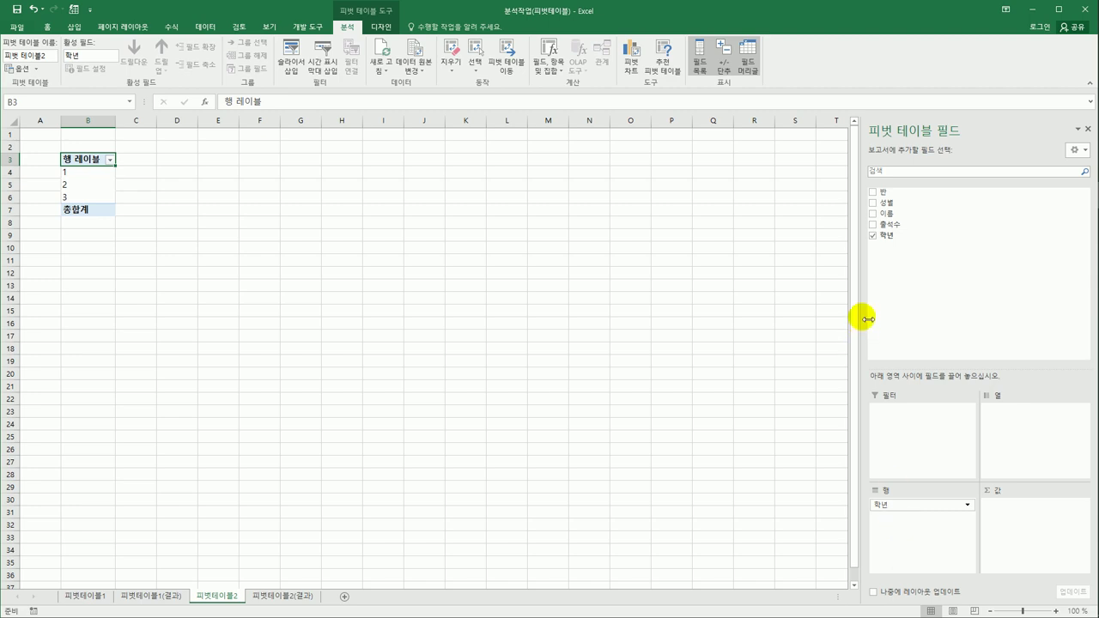
pyautogui.moveTo(890, 192); pyautogui.dragTo(889, 554)
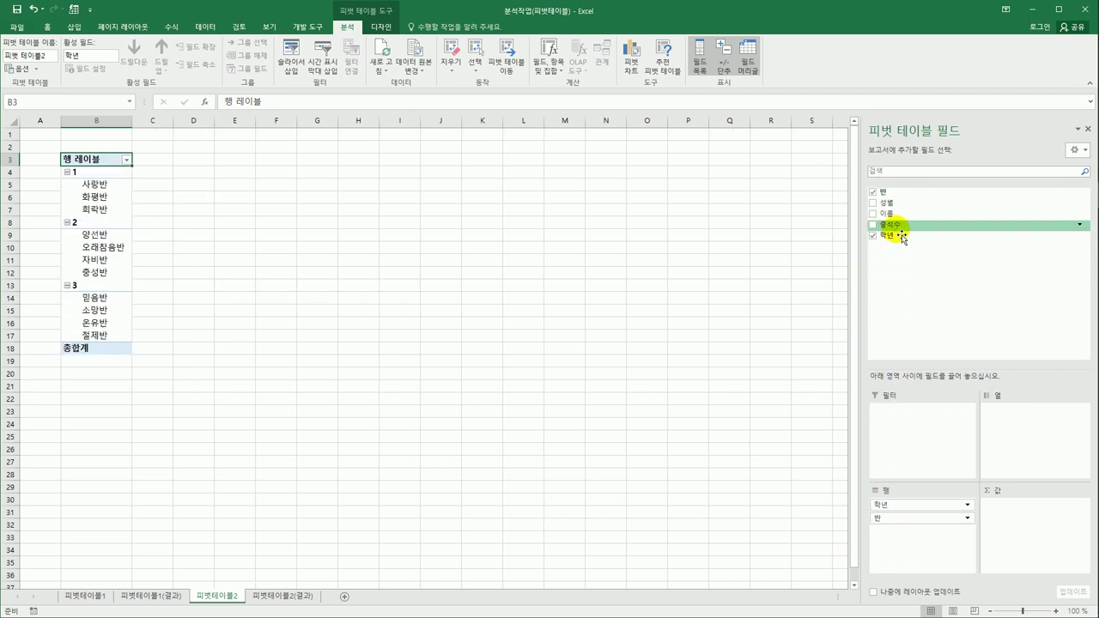
pyautogui.moveTo(889, 204); pyautogui.dragTo(994, 422)
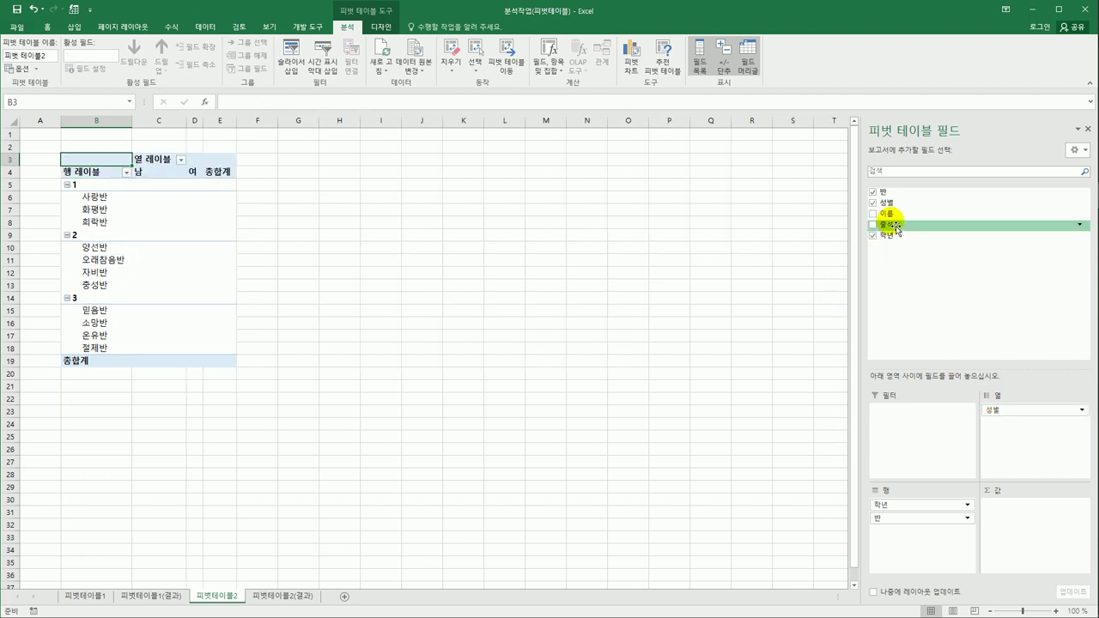
pyautogui.moveTo(898, 228); pyautogui.dragTo(996, 507)
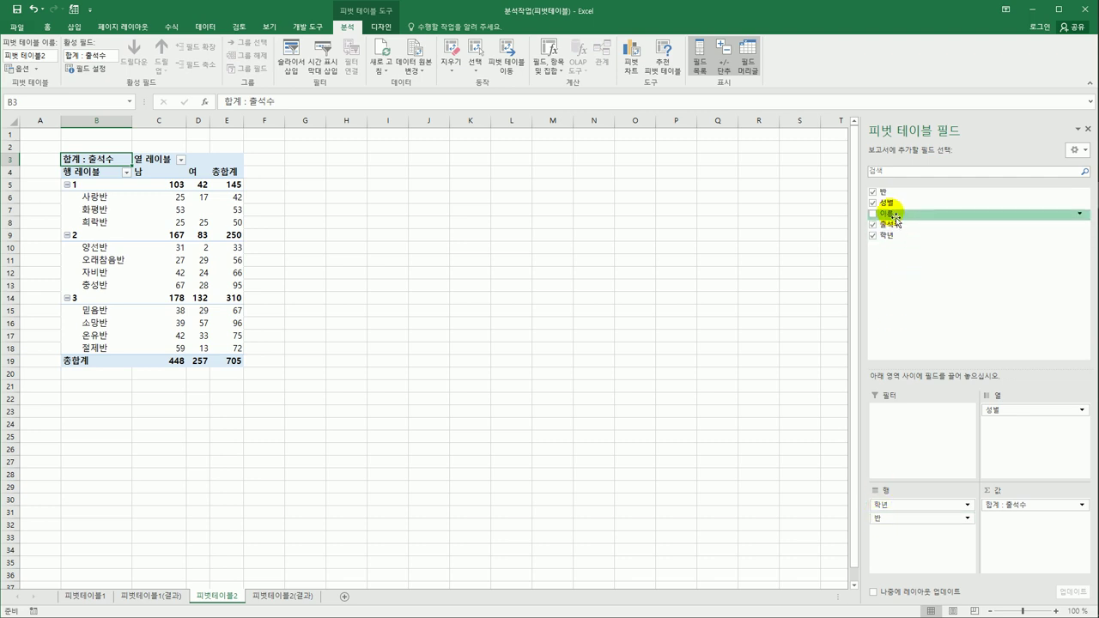
pyautogui.moveTo(896, 220); pyautogui.dragTo(996, 520)
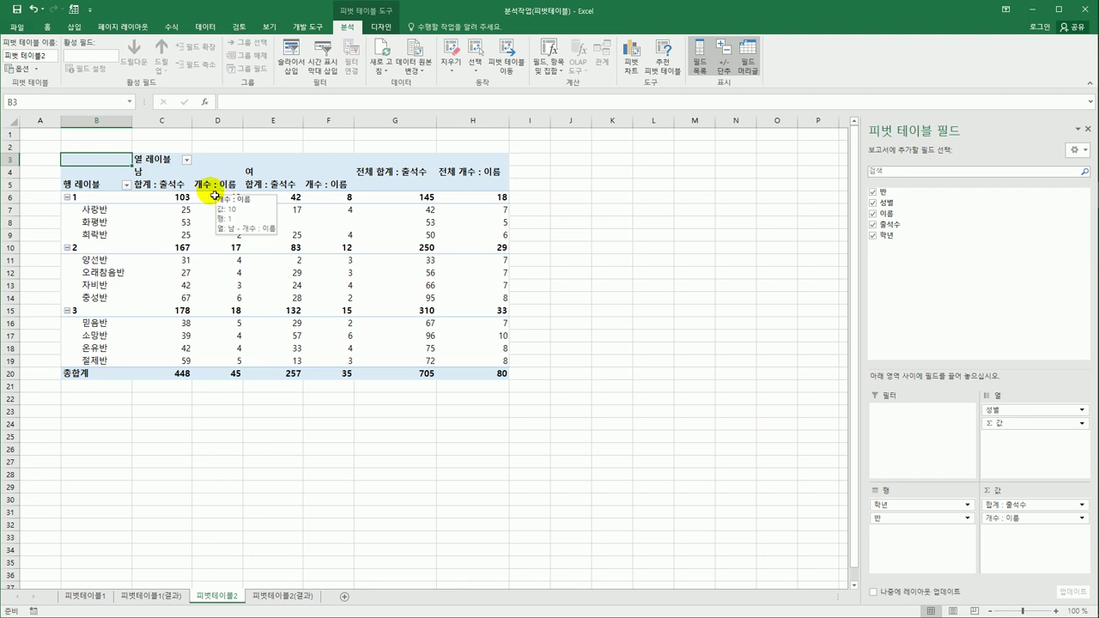
# Step: Set the PivotTable's report layout to outline form (개요 형식으로 표시)
pyautogui.click(86, 185)
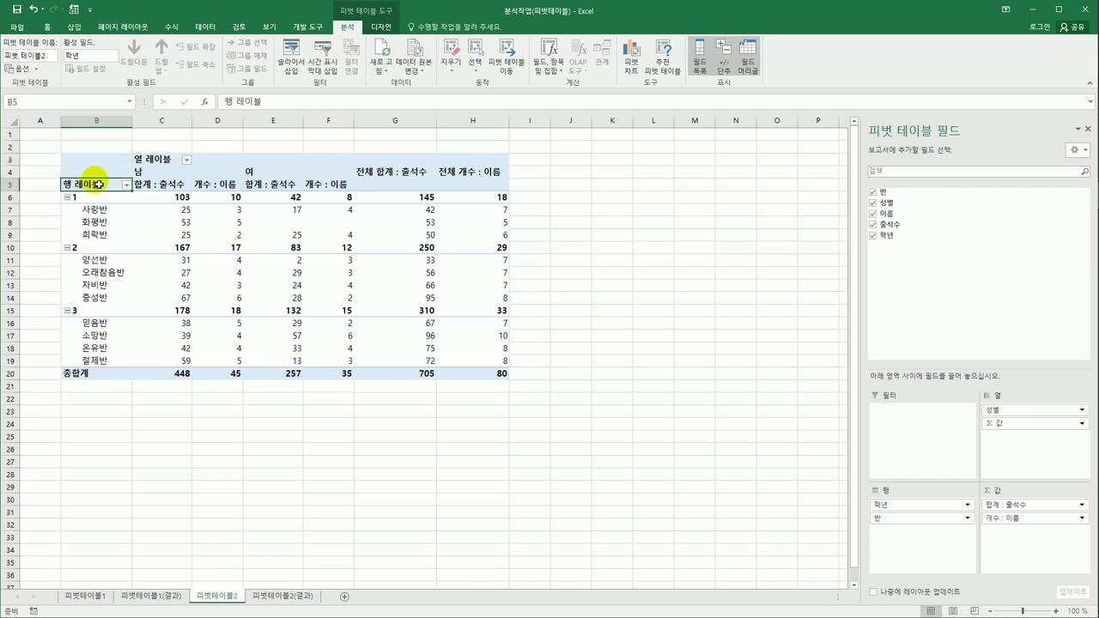
pyautogui.click(155, 159)
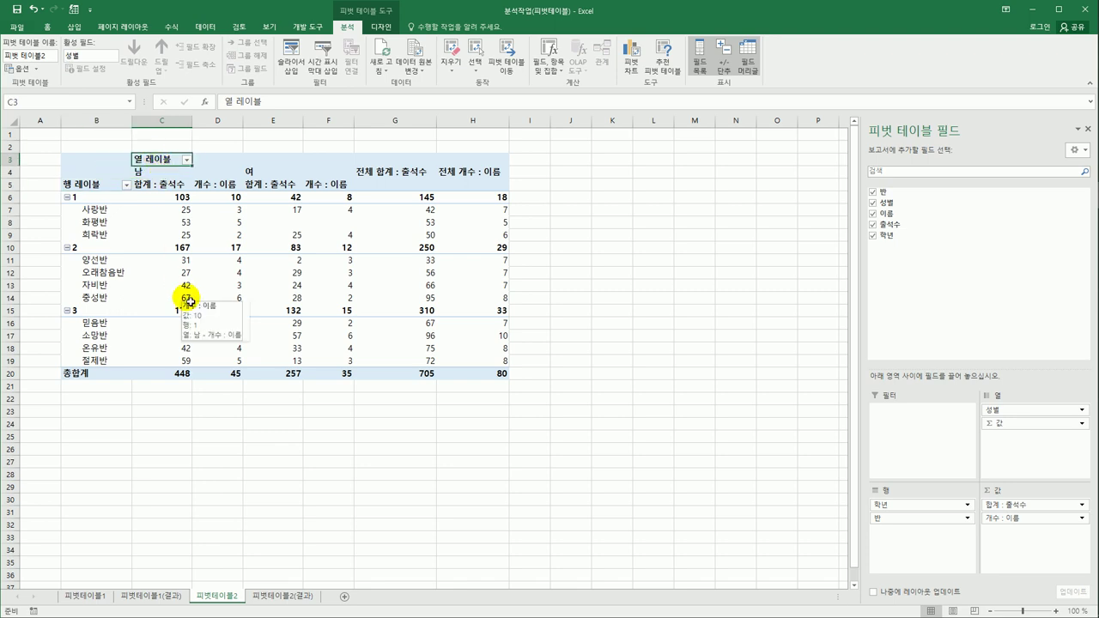
pyautogui.click(372, 30)
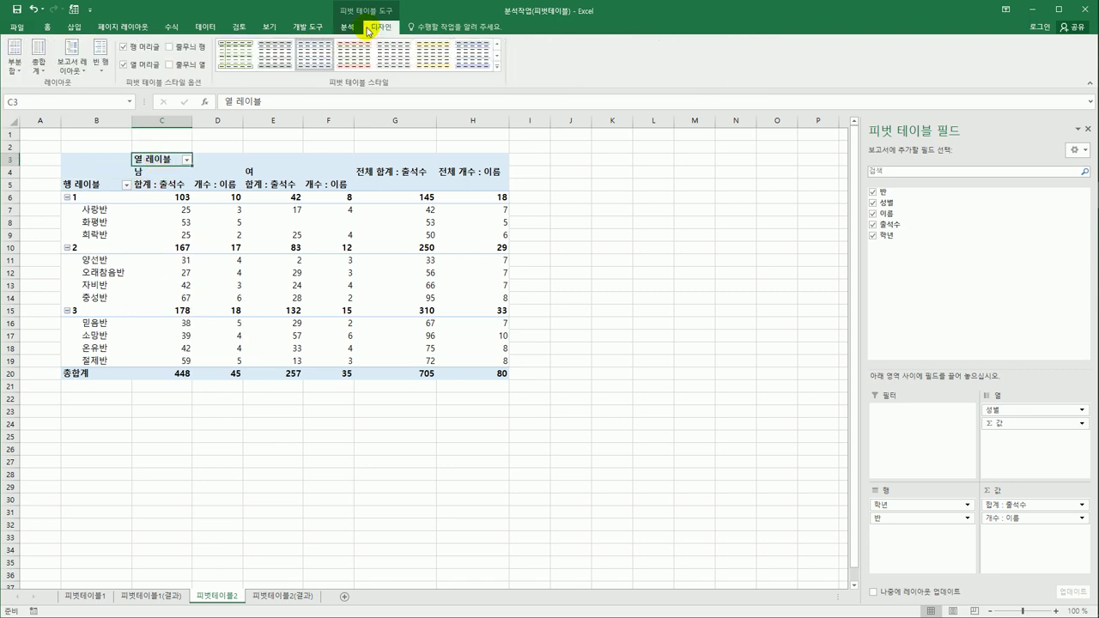
pyautogui.click(70, 67)
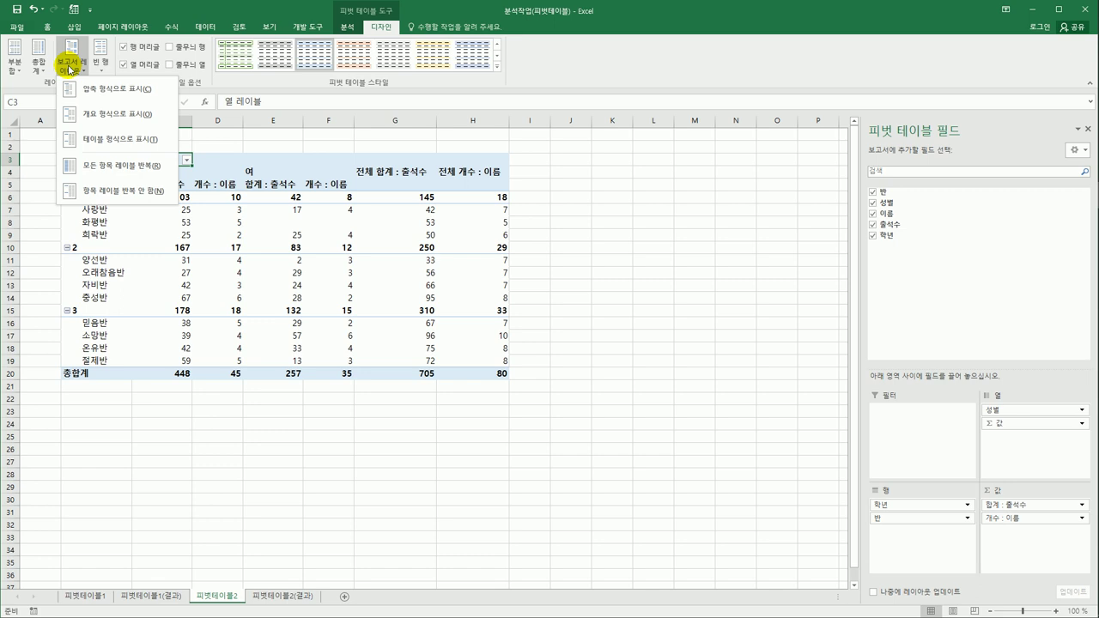
pyautogui.click(84, 114)
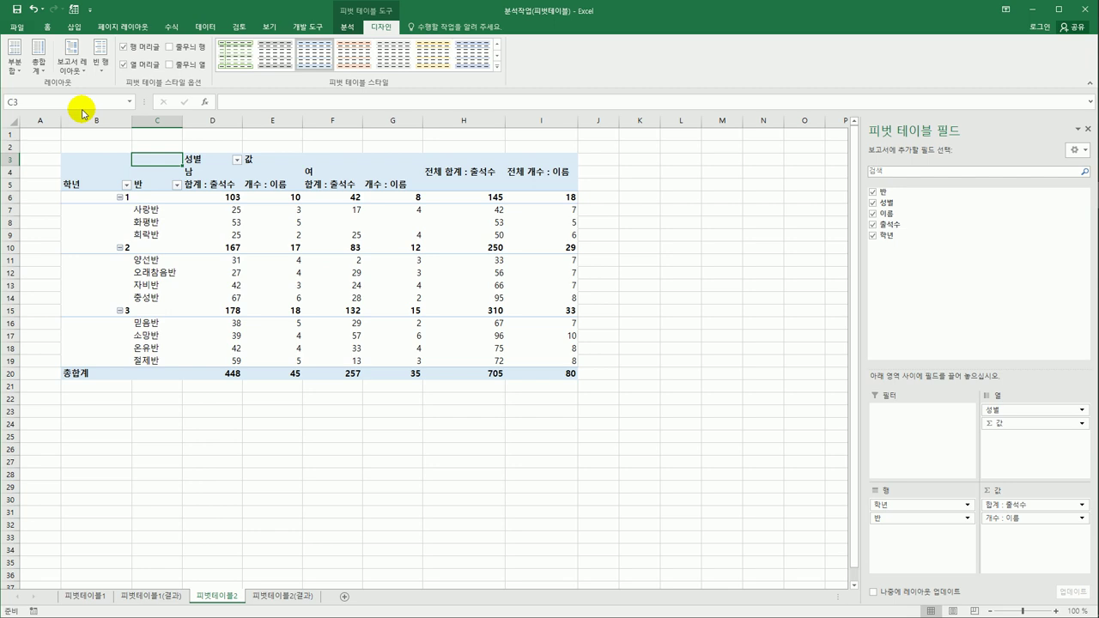
# Step: Summarize the 출석수 value field by average (평균) and format it with the number category (숫자) at 0 decimal places
pyautogui.click(212, 185)
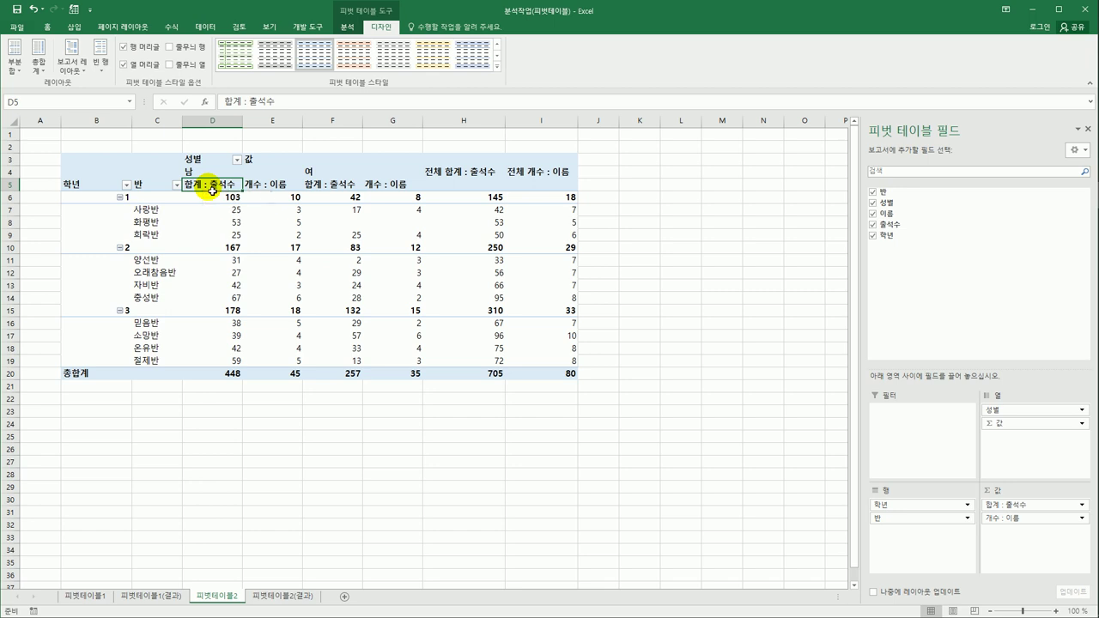
pyautogui.rightClick(210, 189)
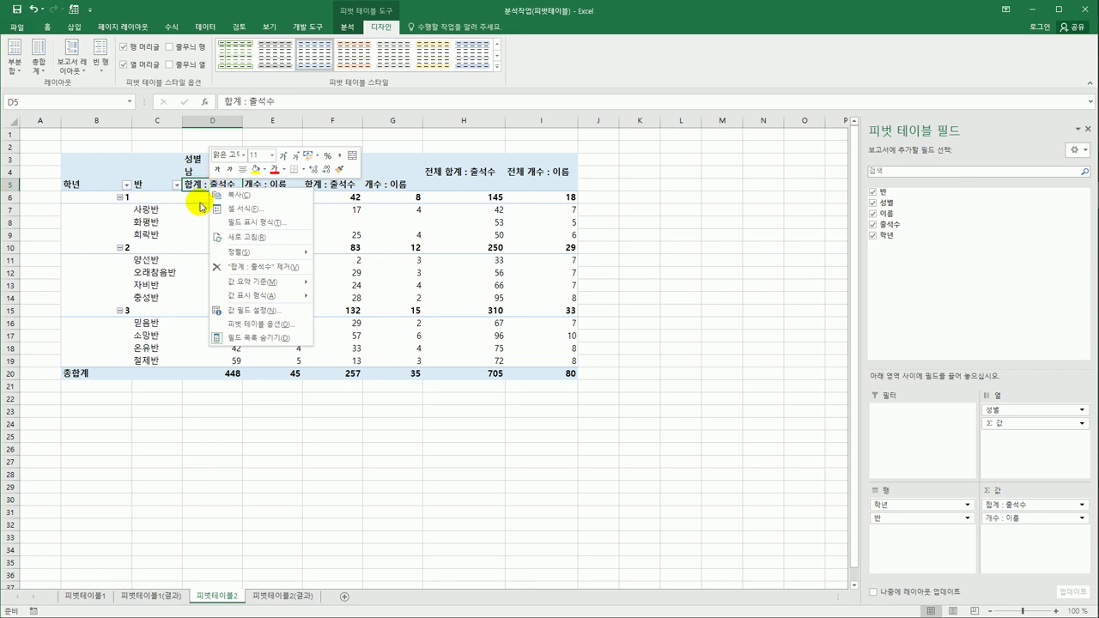
pyautogui.click(249, 311)
pyautogui.click(195, 336)
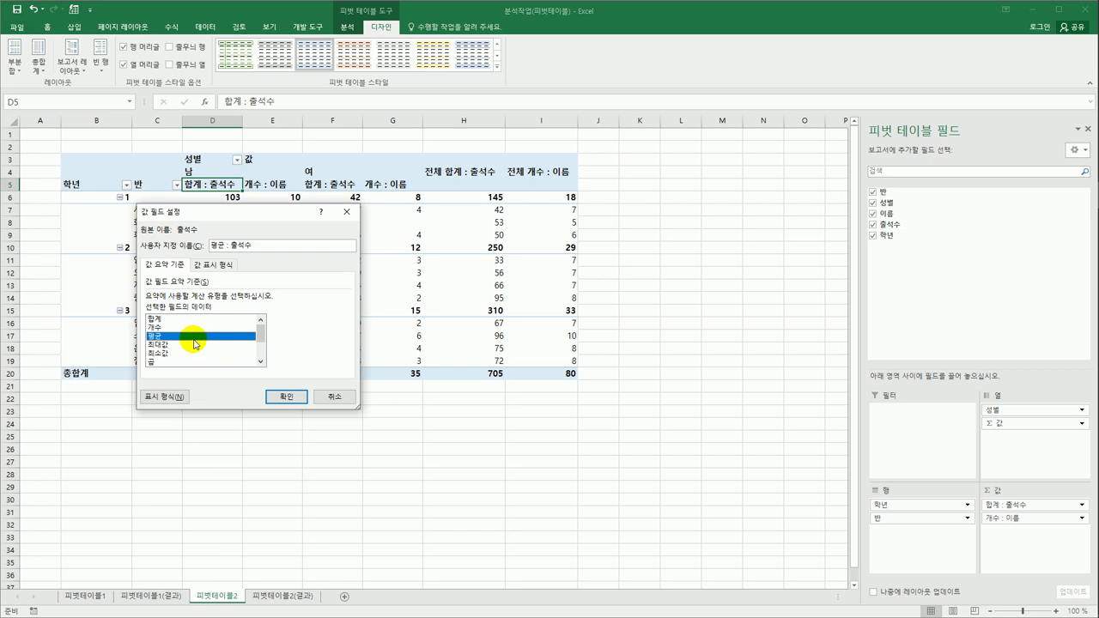
pyautogui.click(164, 397)
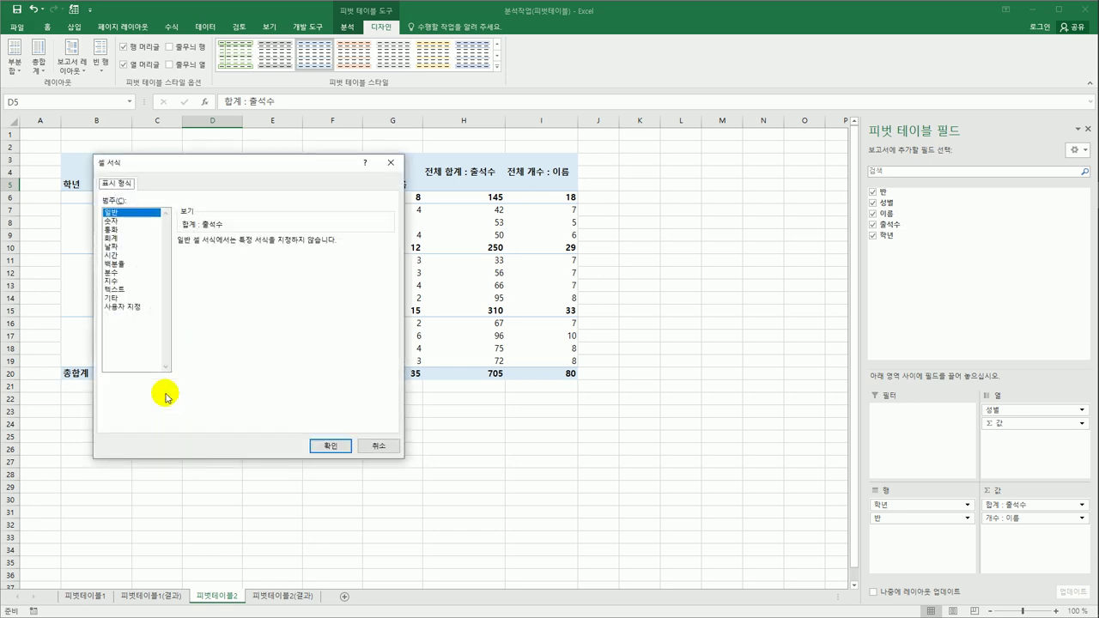
pyautogui.click(129, 222)
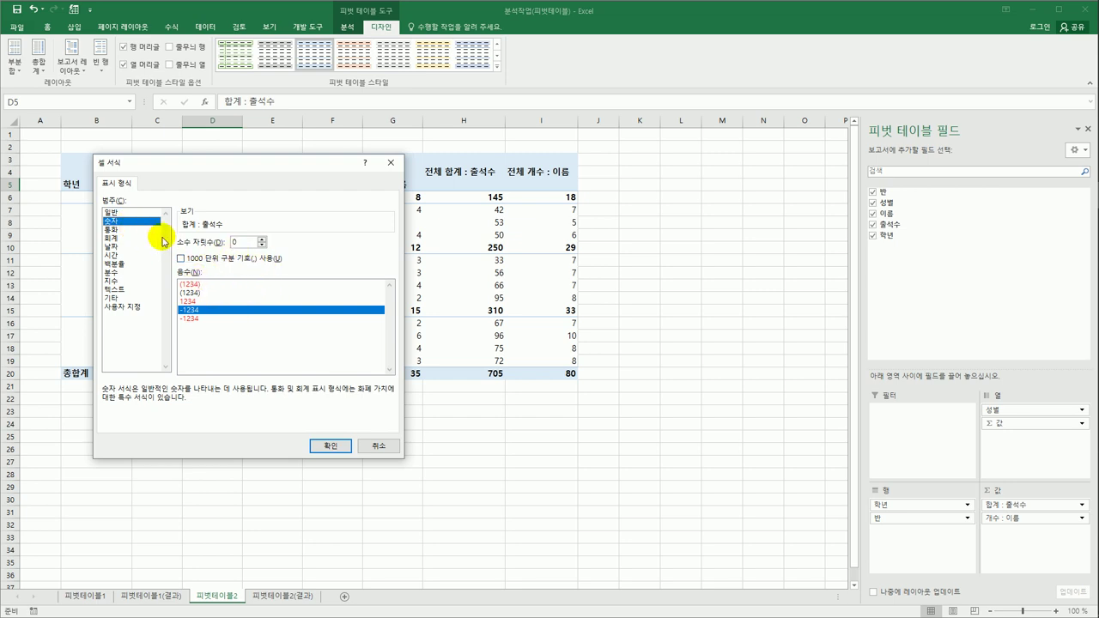
pyautogui.click(313, 447)
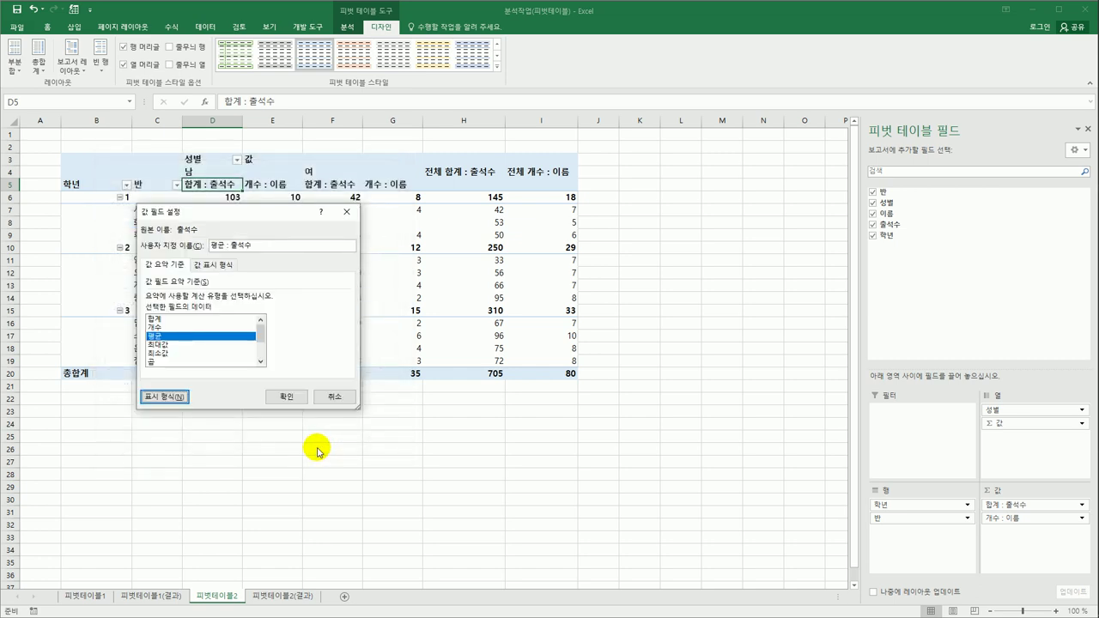
pyautogui.click(296, 404)
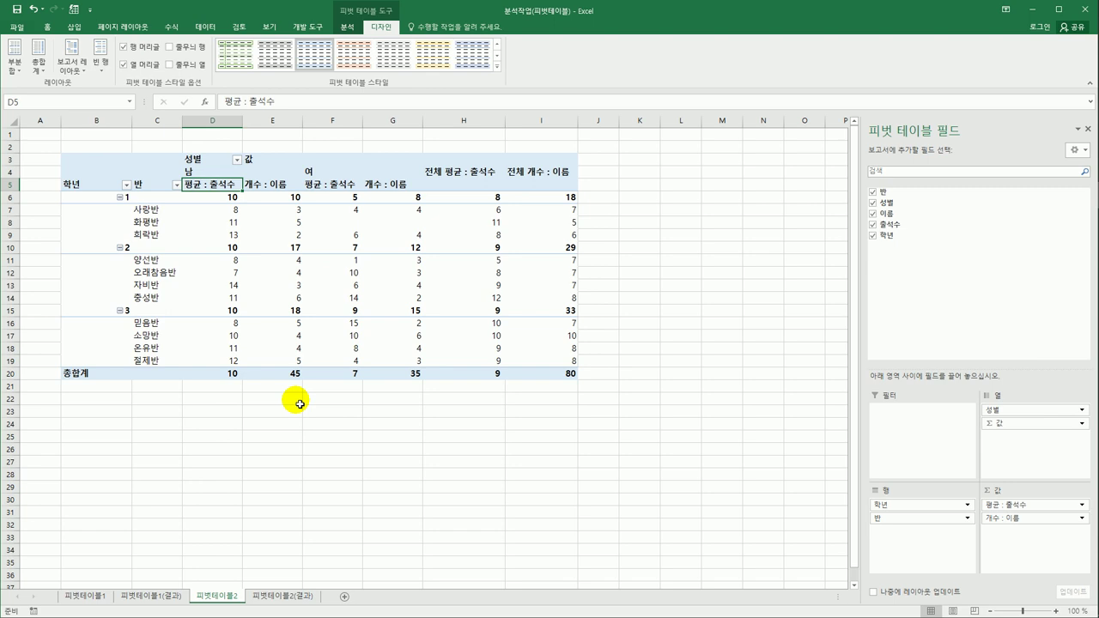
# Step: Rename the 이름 count value field to 학생수 in its value field settings
pyautogui.click(281, 185)
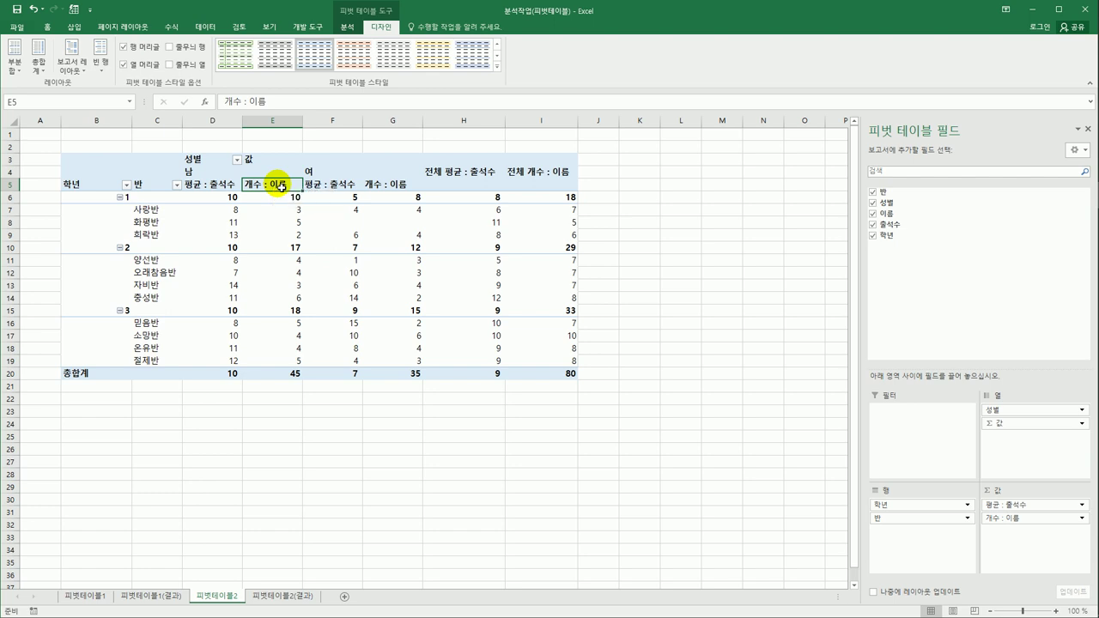
pyautogui.rightClick(281, 185)
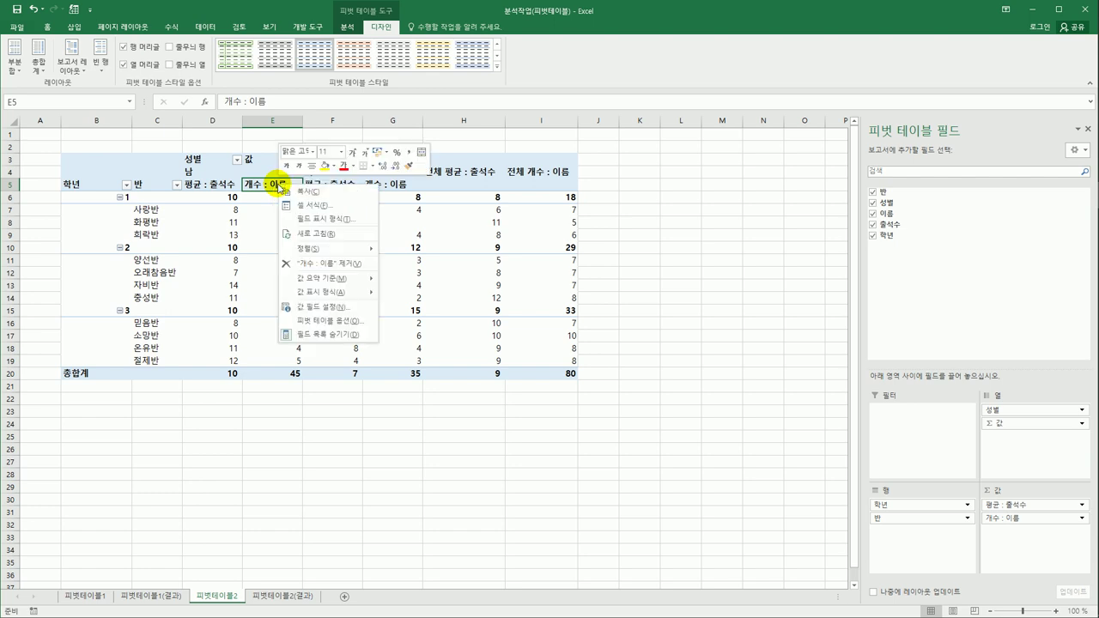
pyautogui.click(324, 306)
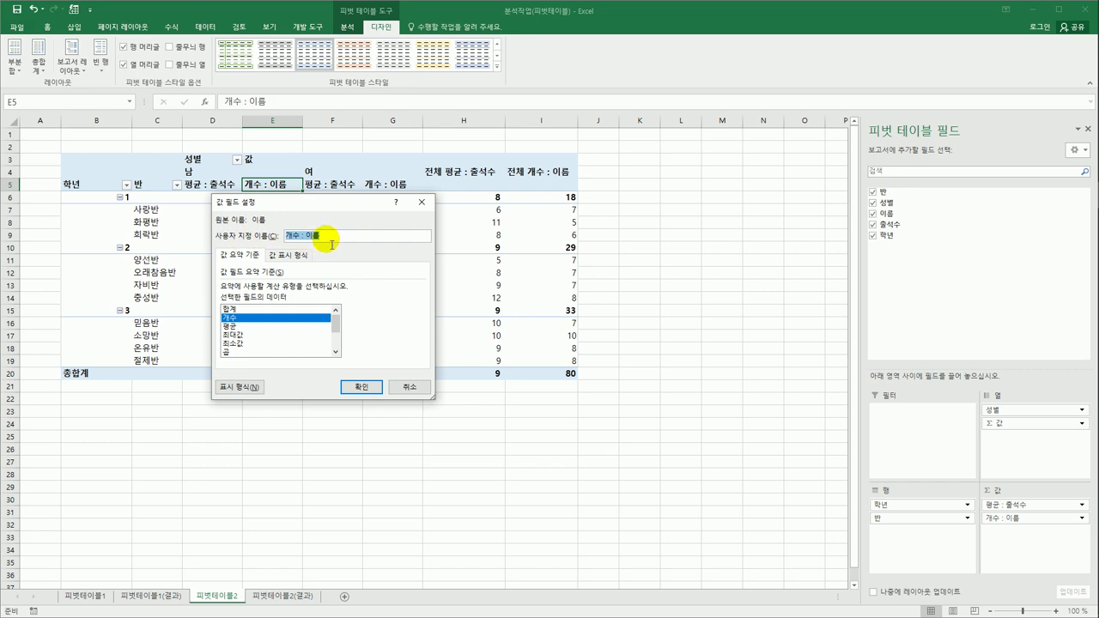
pyautogui.press('BackSpace')
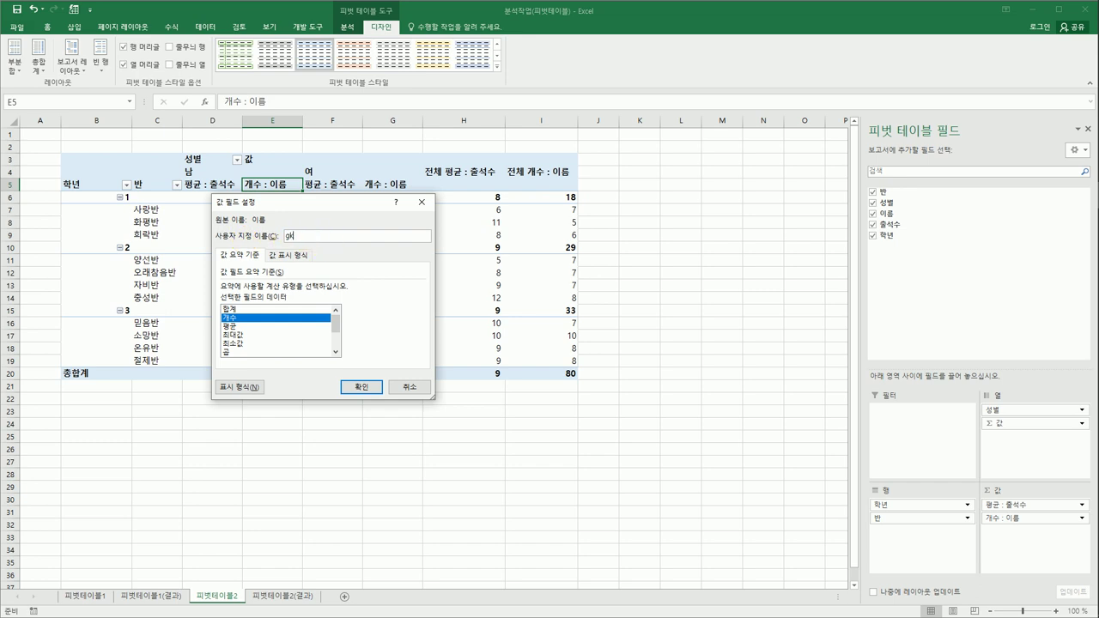
pyautogui.write('학생수')
pyautogui.click(364, 387)
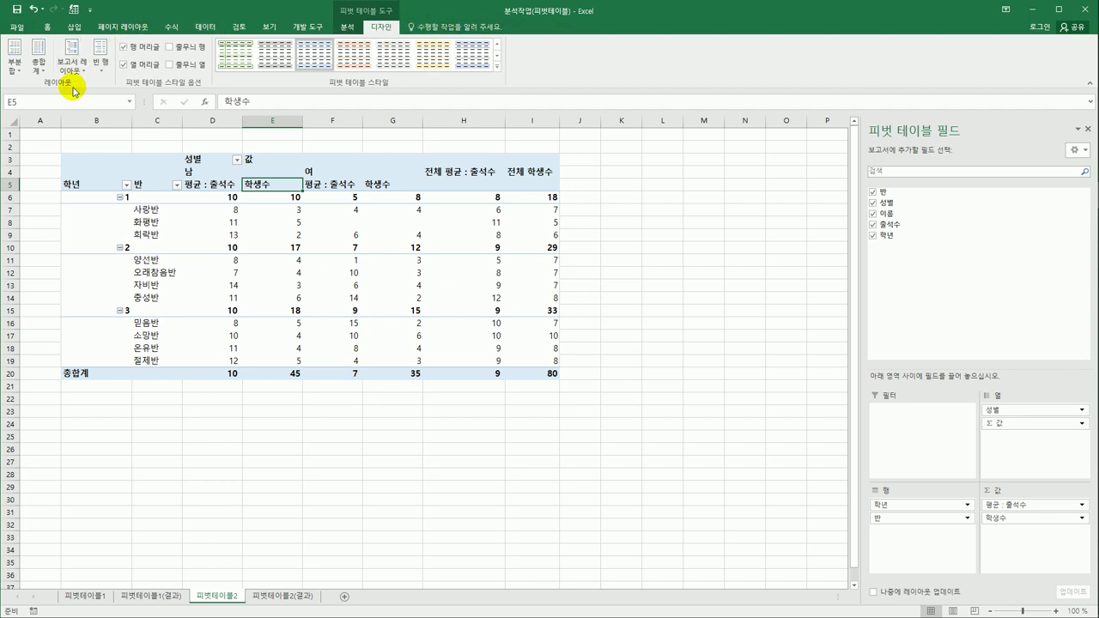
# Step: Show all subtotals at the bottom of each group and apply the blue PivotTable style from the second row of the 밝게 group
pyautogui.click(8, 74)
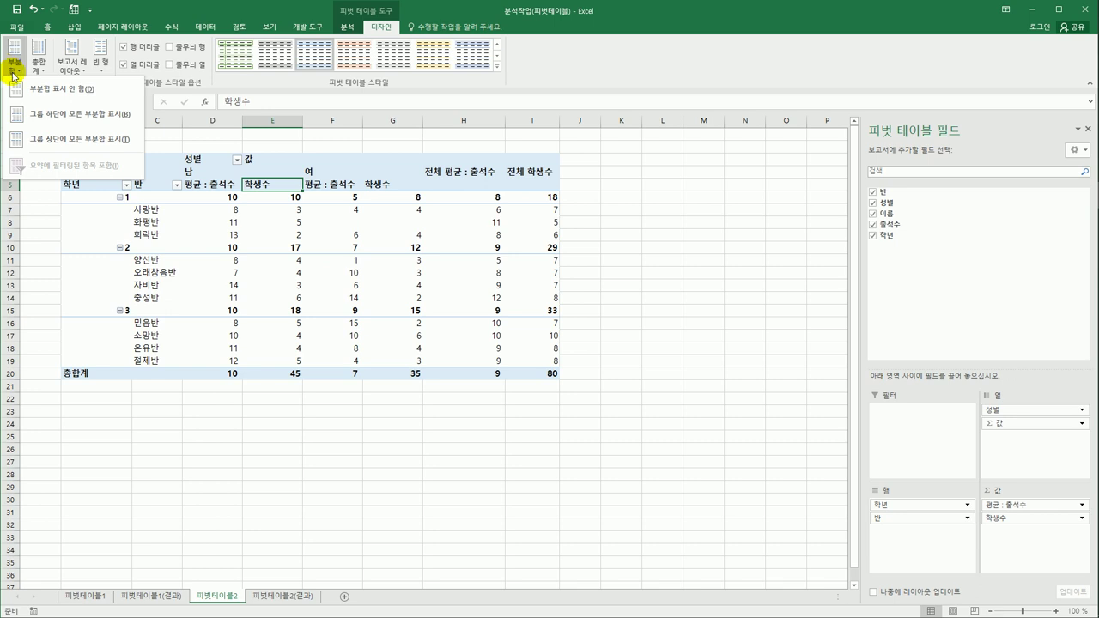
pyautogui.click(30, 130)
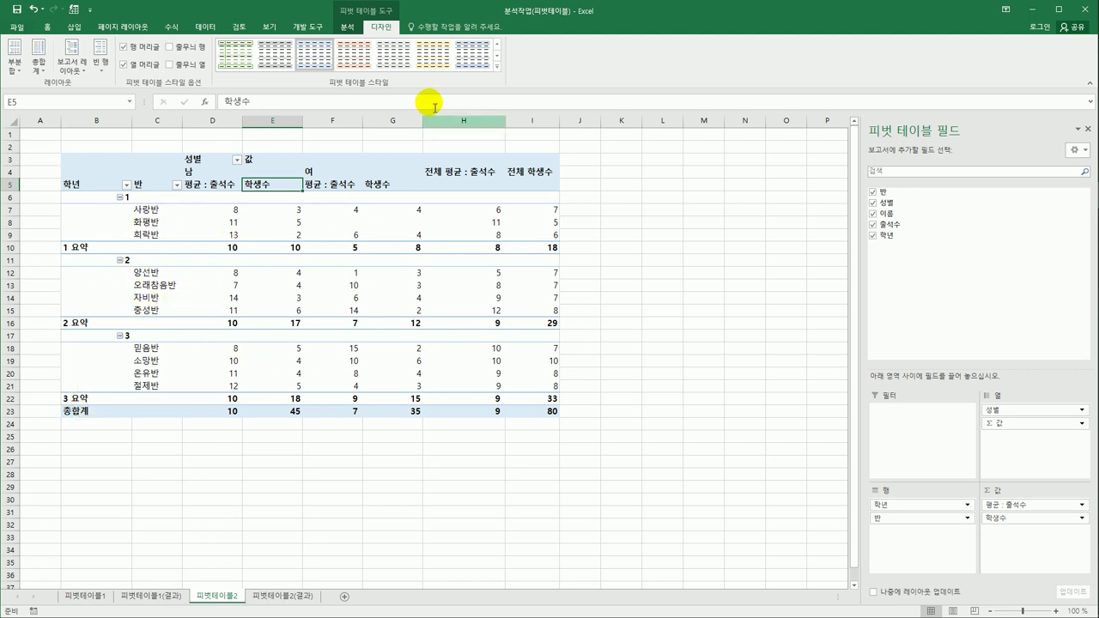
pyautogui.click(496, 69)
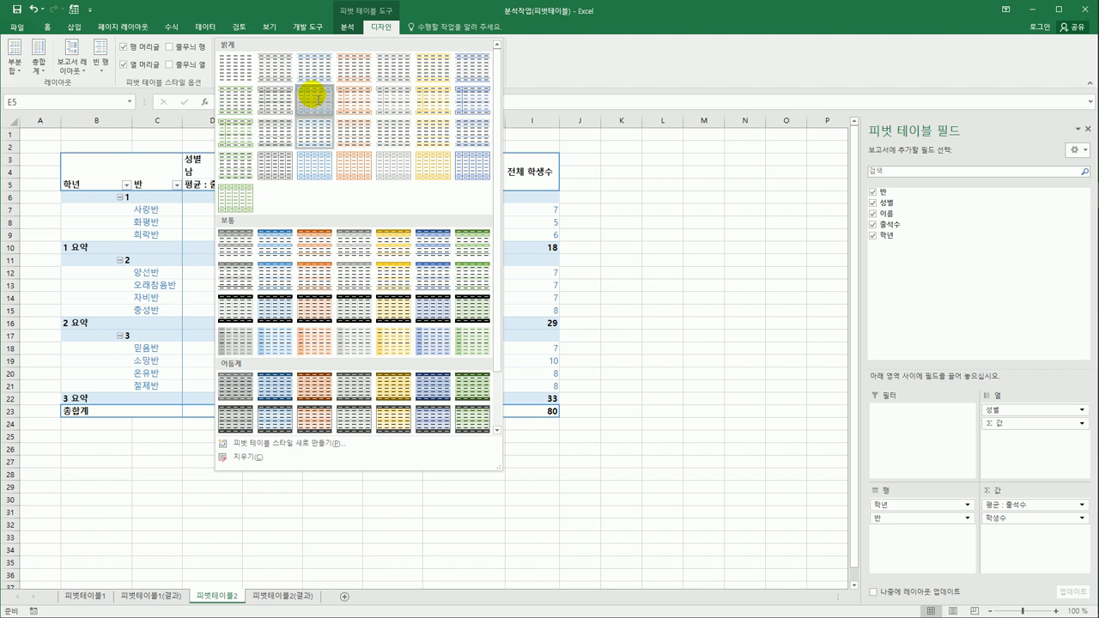
pyautogui.click(314, 98)
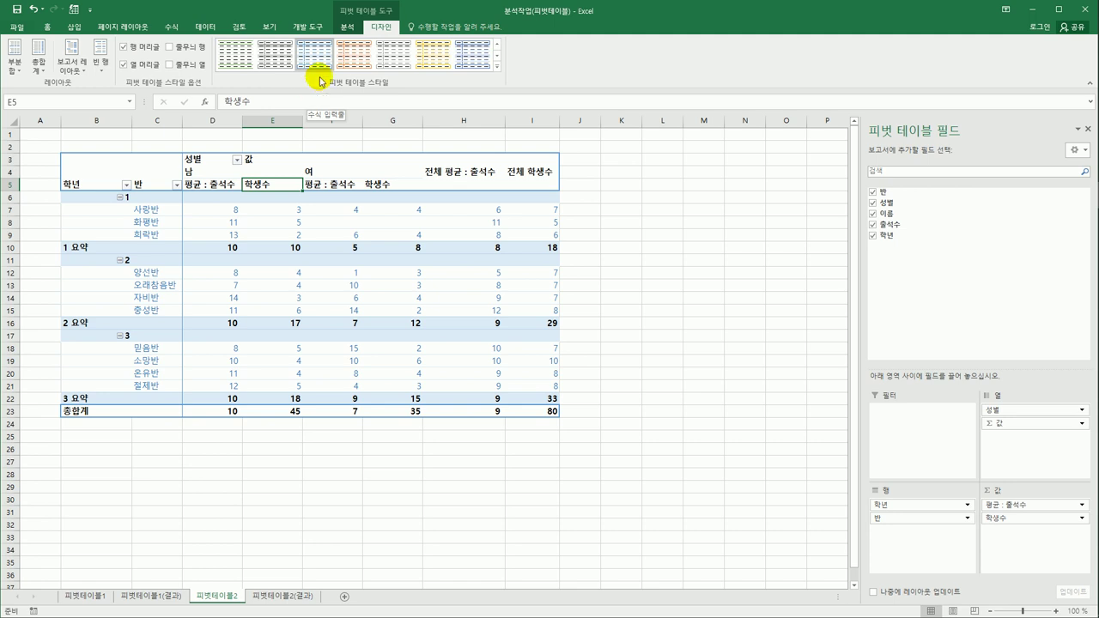
# Step: Hide the +/- expand and collapse buttons in the PivotTable and deselect the report
pyautogui.click(347, 27)
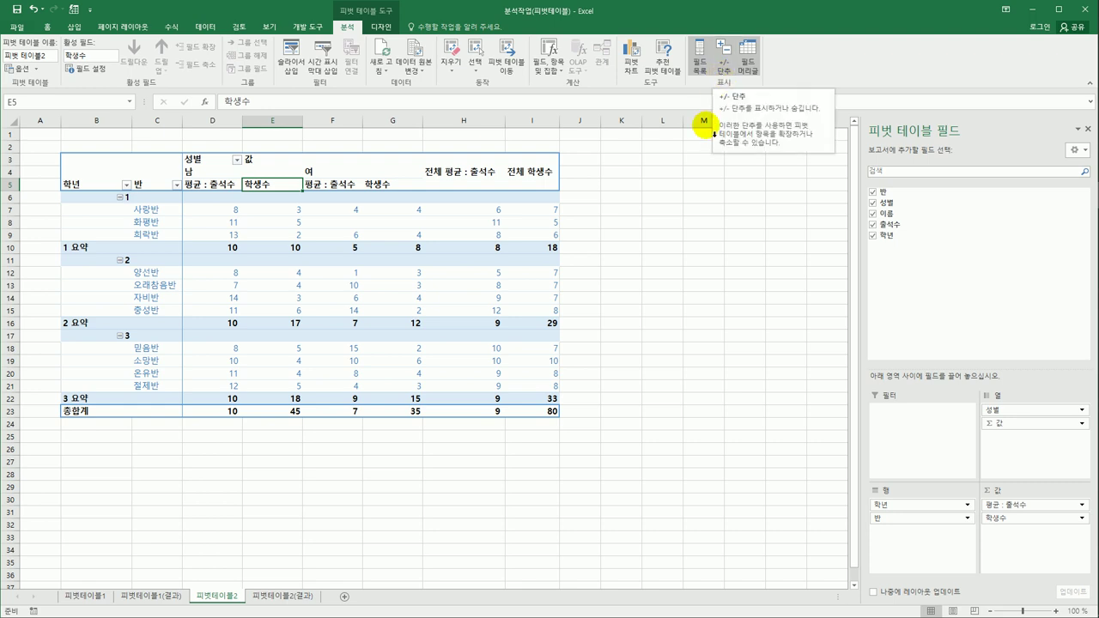
pyautogui.click(721, 69)
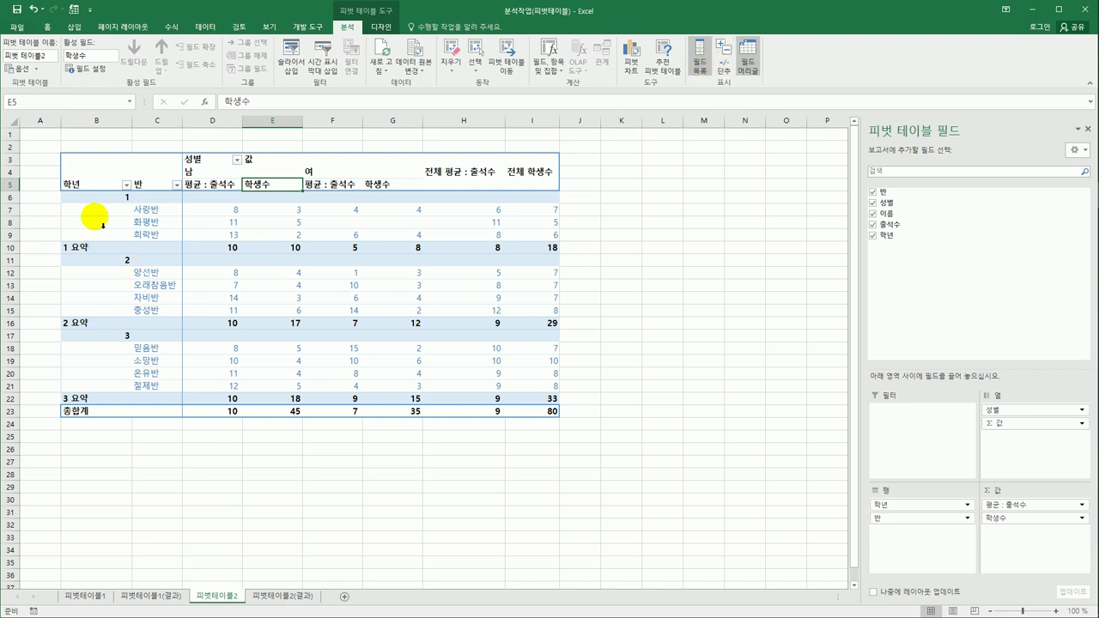
pyautogui.click(727, 69)
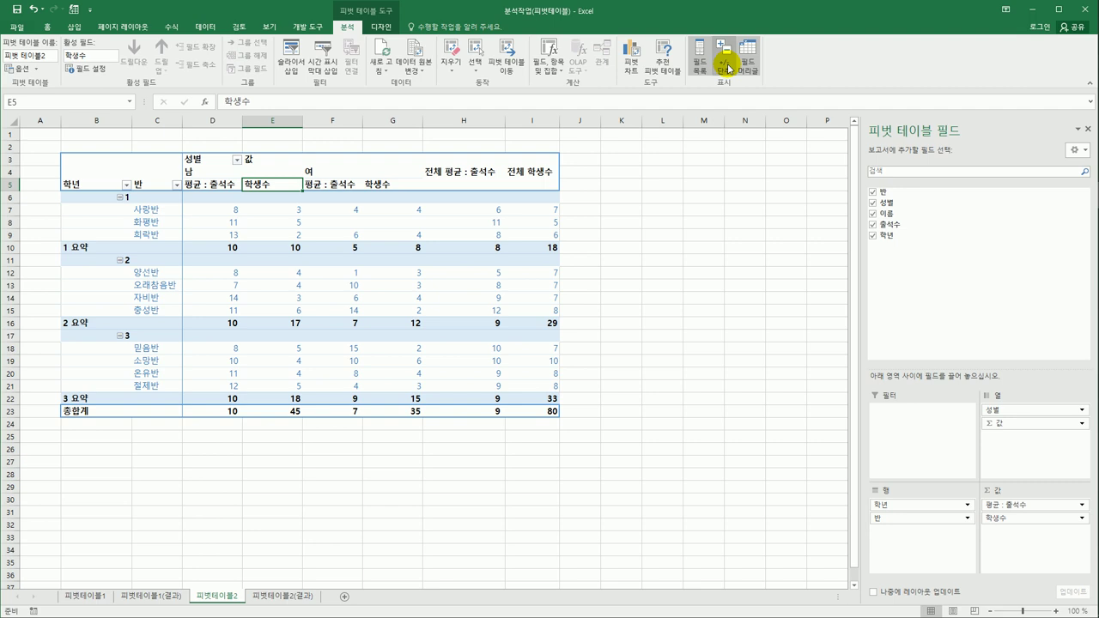
pyautogui.click(727, 67)
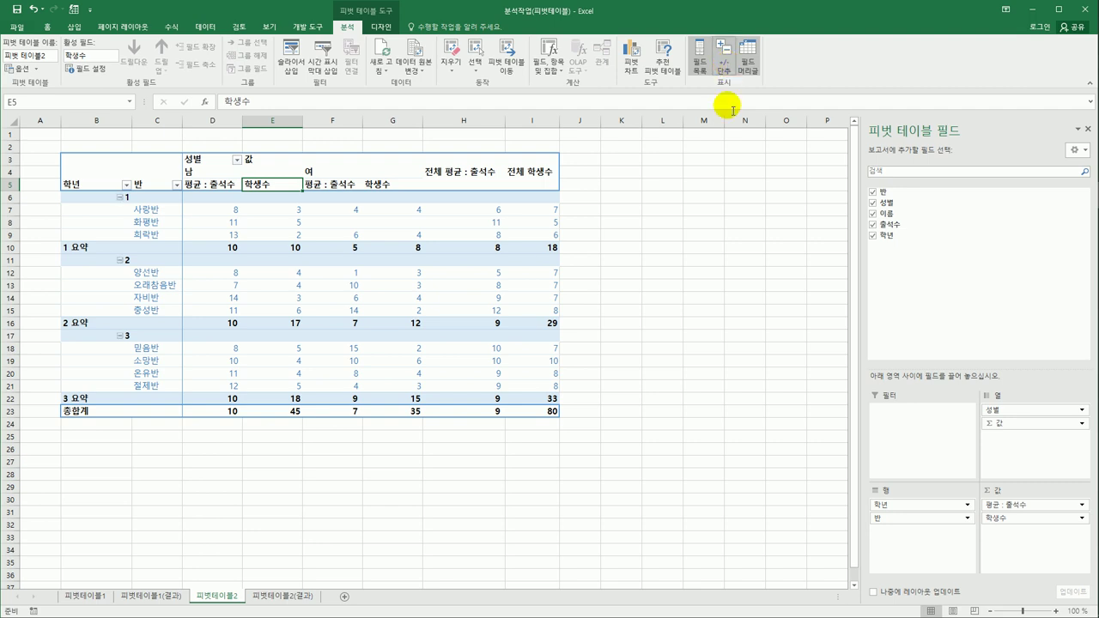
pyautogui.click(727, 57)
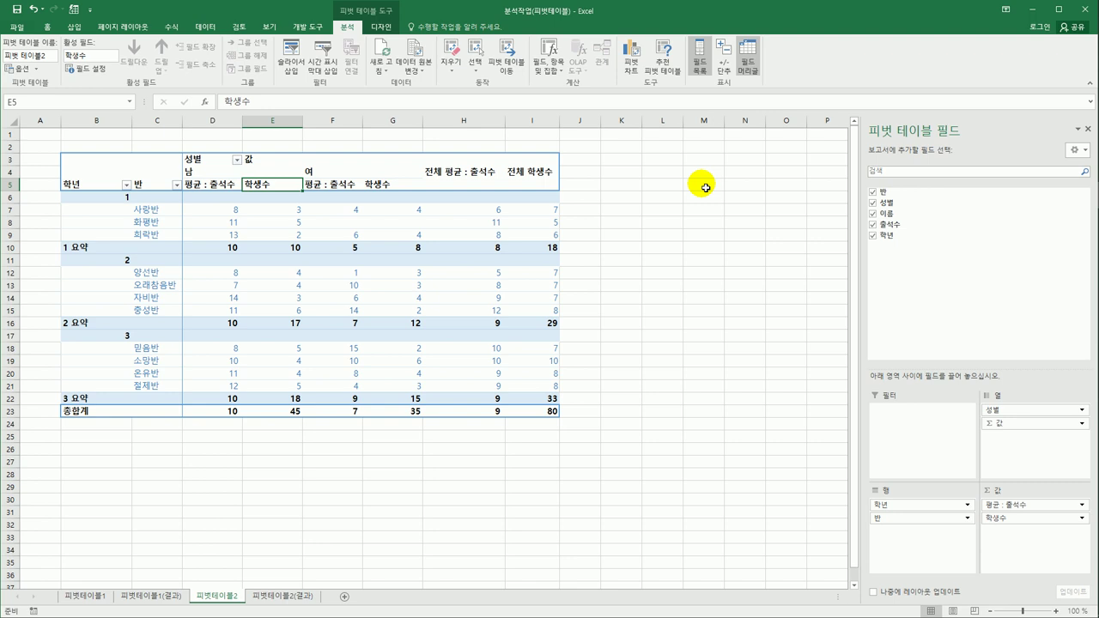
pyautogui.click(705, 187)
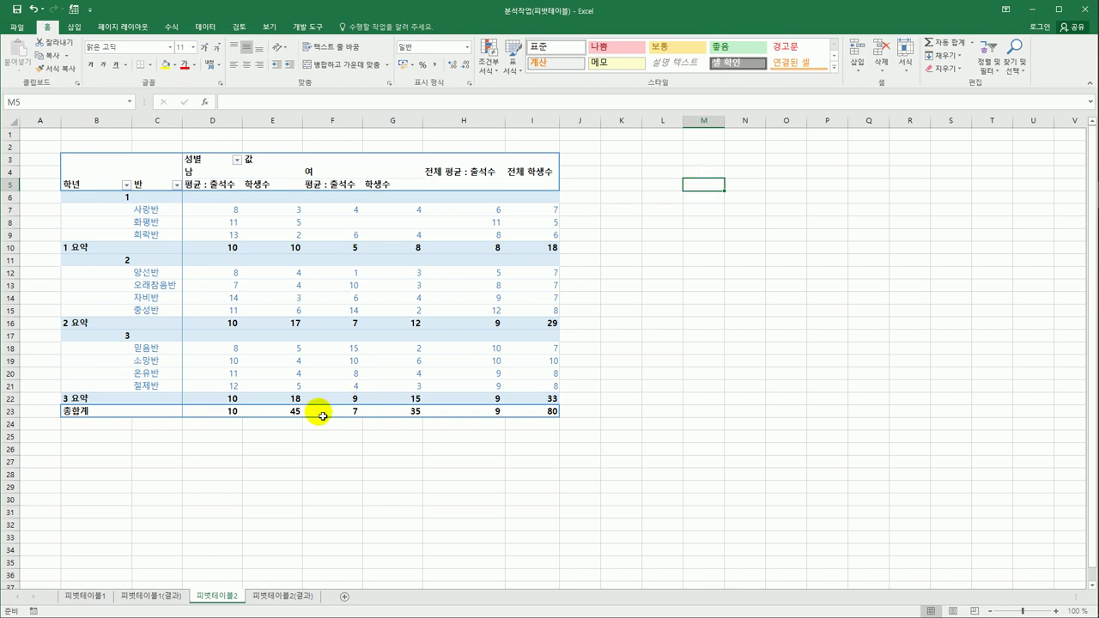
# Step: Compare the report on the 피벗테이블2 sheet with the one on the 피벗테이블2(결과) sheet
pyautogui.click(283, 595)
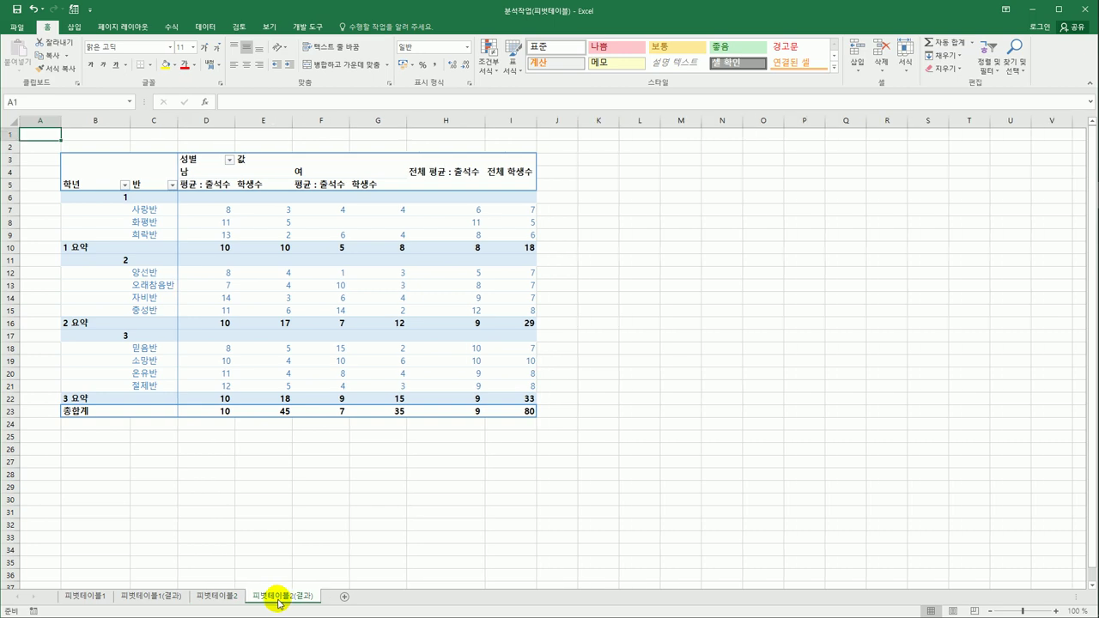
pyautogui.click(227, 596)
pyautogui.click(258, 596)
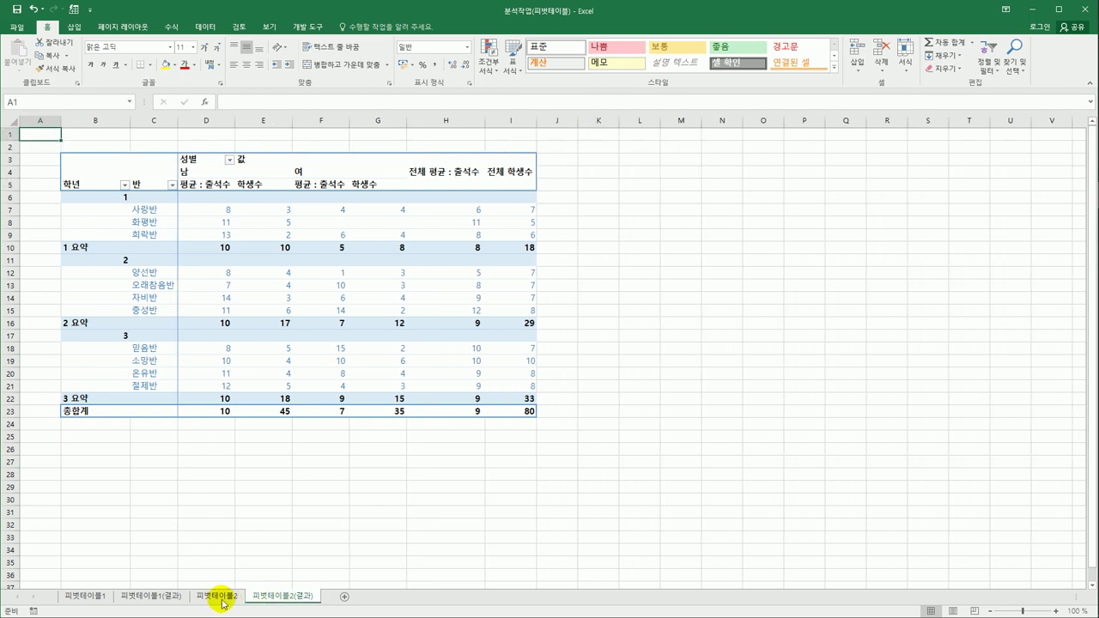
pyautogui.click(225, 596)
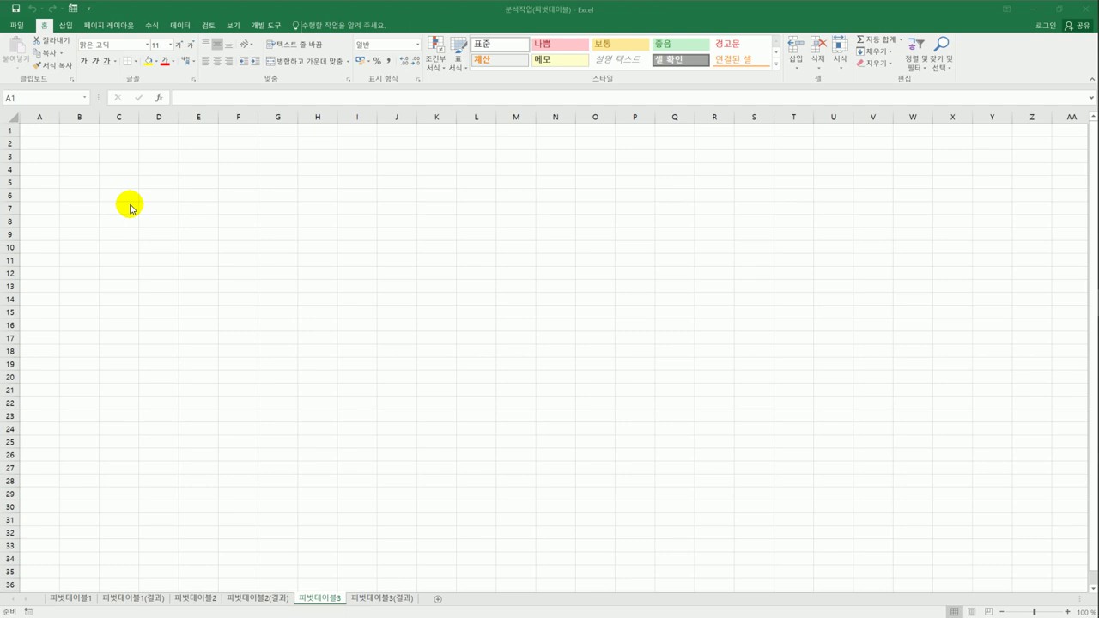
# Step: Select cell B4 on the 피벗테이블3 sheet and look over the other external data sources, including Microsoft Query
pyautogui.click(77, 172)
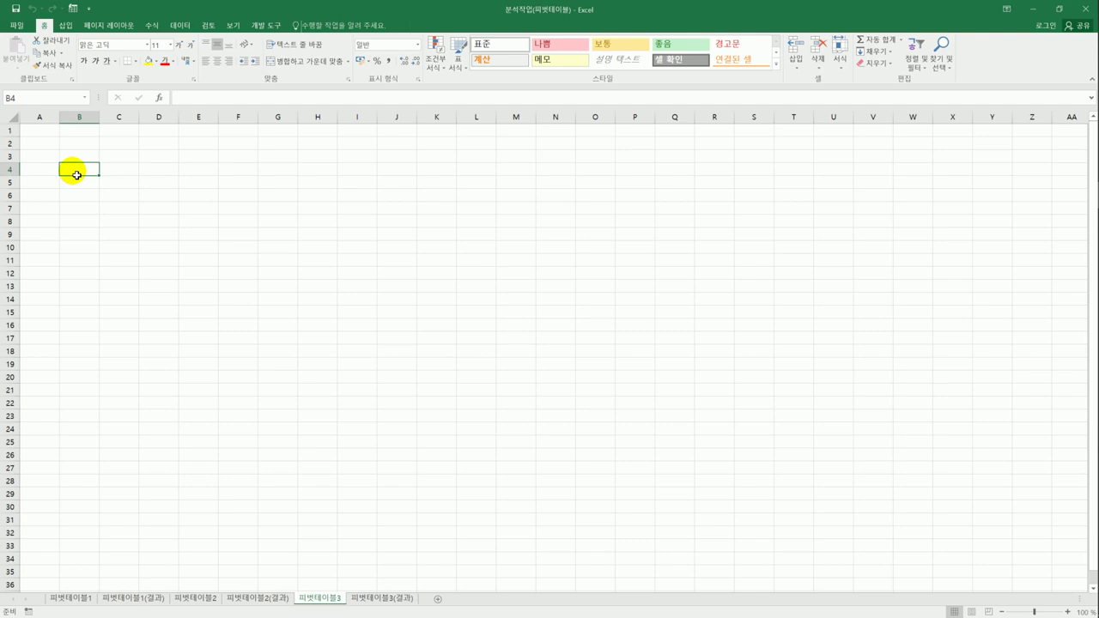
pyautogui.click(178, 25)
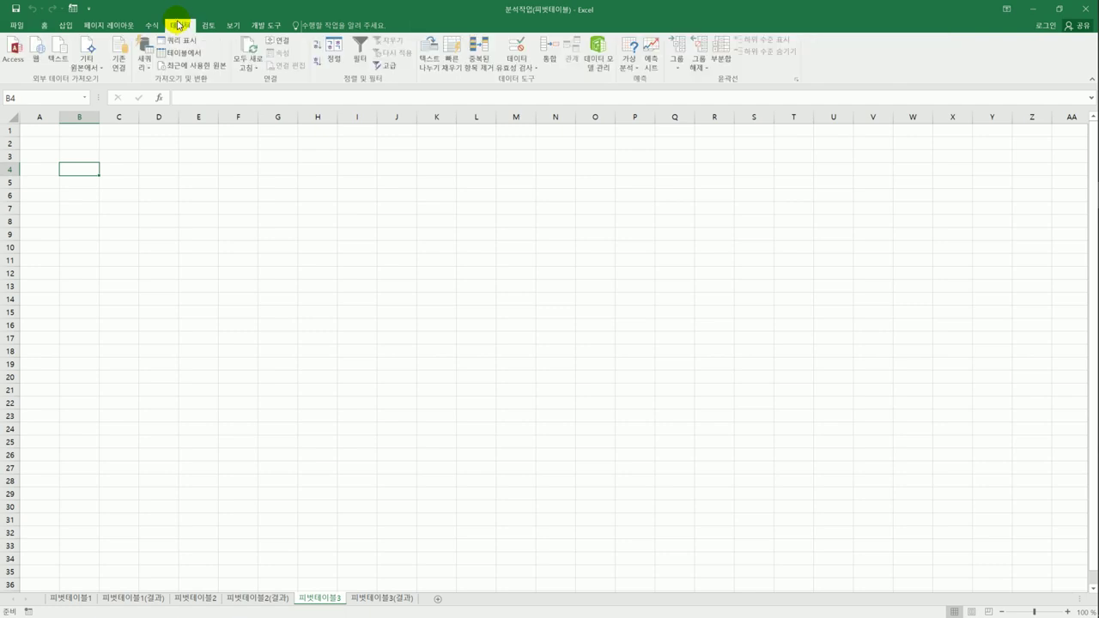
pyautogui.click(91, 71)
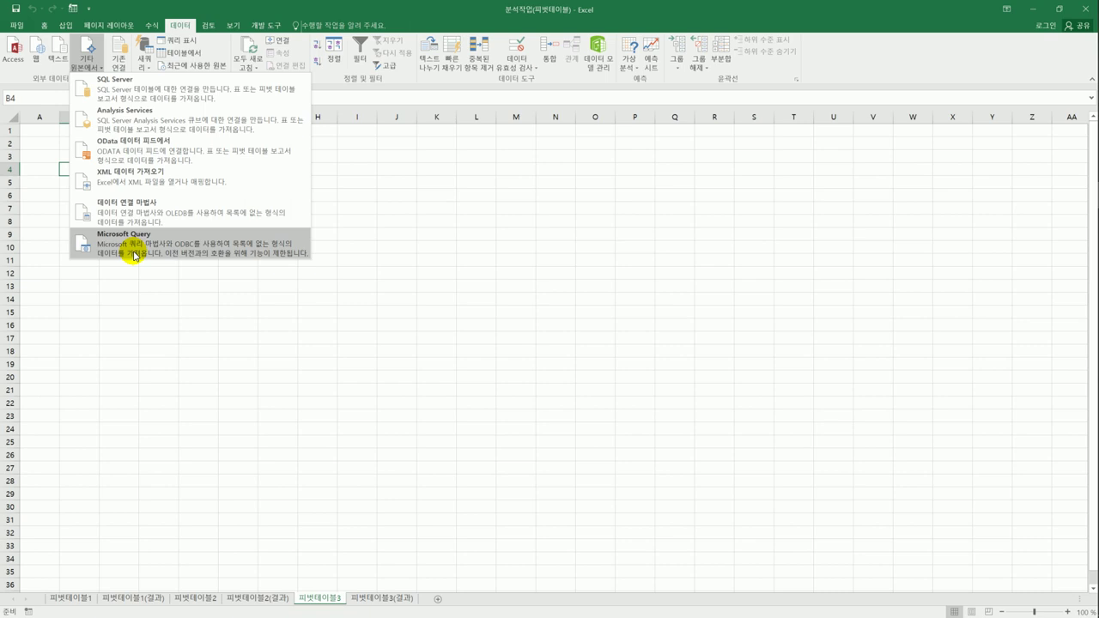
pyautogui.click(404, 212)
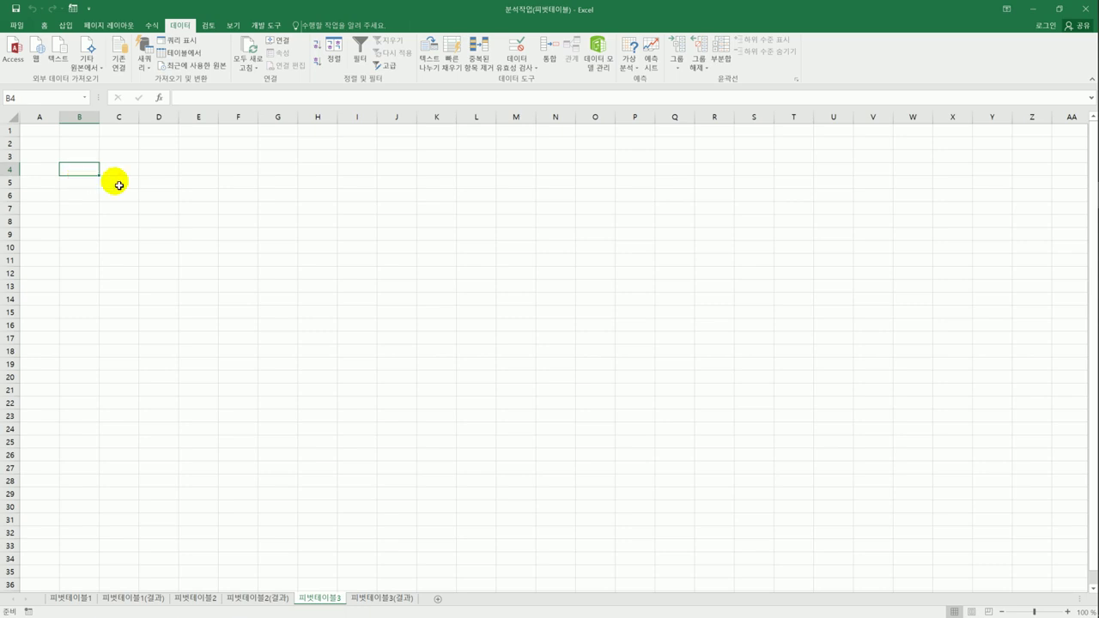
# Step: Switch to Notepad (메모장) and place its empty window over the worksheet
pyautogui.click(1081, 37)
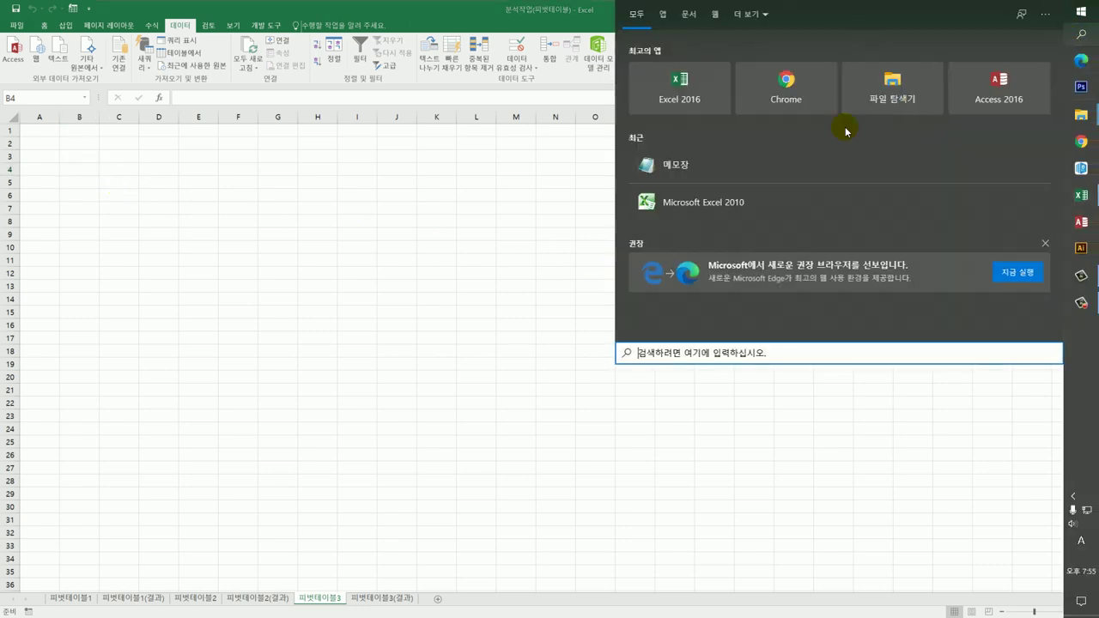
pyautogui.click(650, 168)
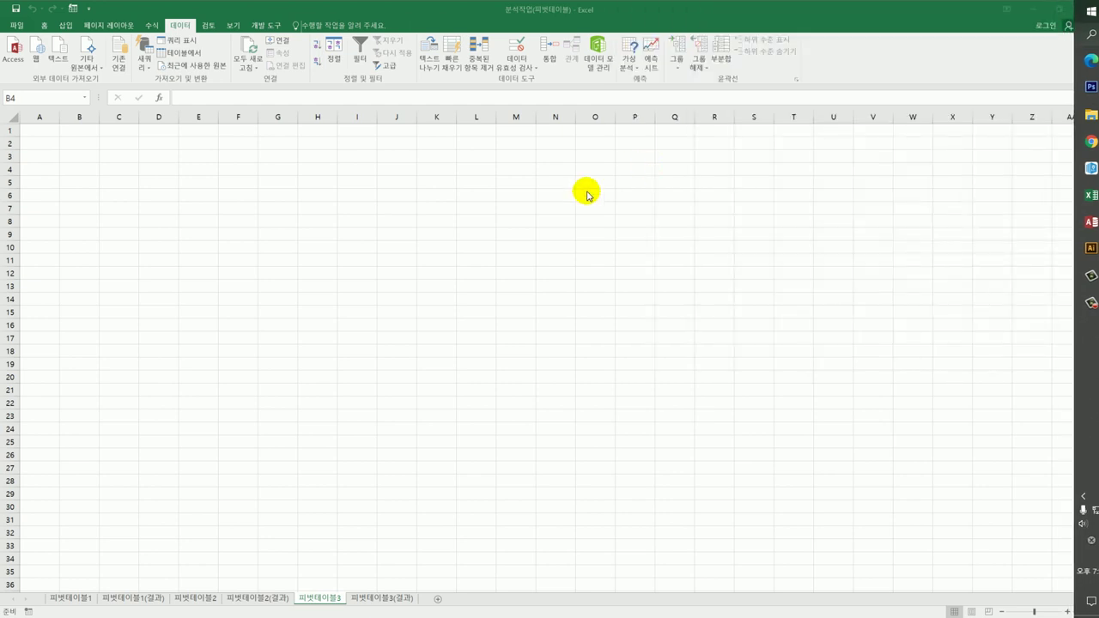
pyautogui.moveTo(826, 75); pyautogui.dragTo(594, 38)
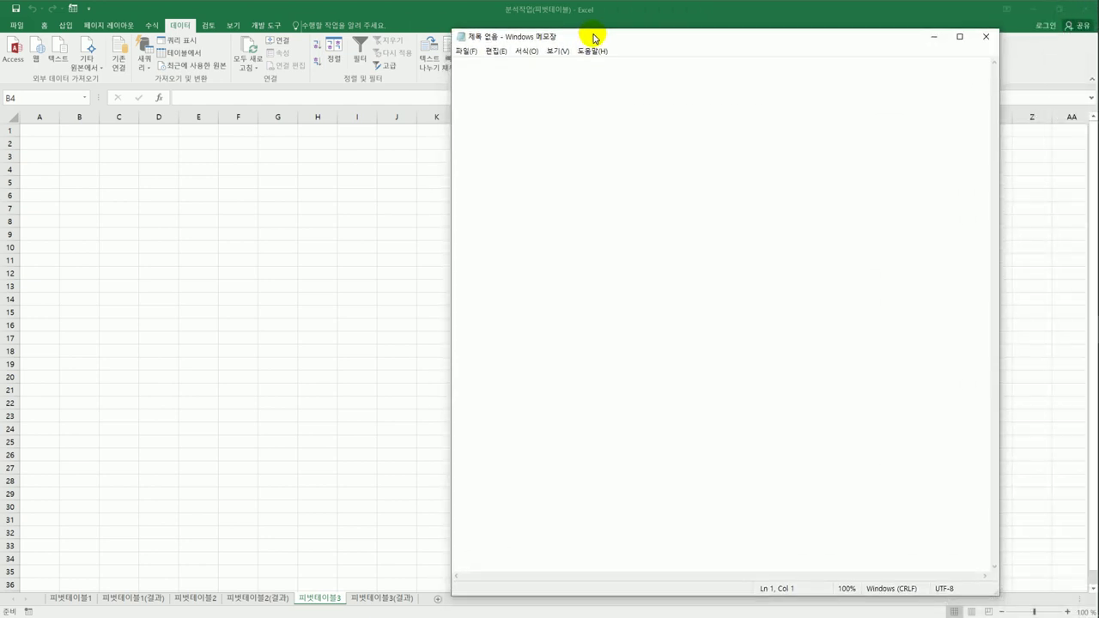
# Step: Start opening a file in Notepad and browse to the C: drive folder 컴활1급 > 스프레드시트 > 이론
pyautogui.click(465, 51)
pyautogui.click(481, 89)
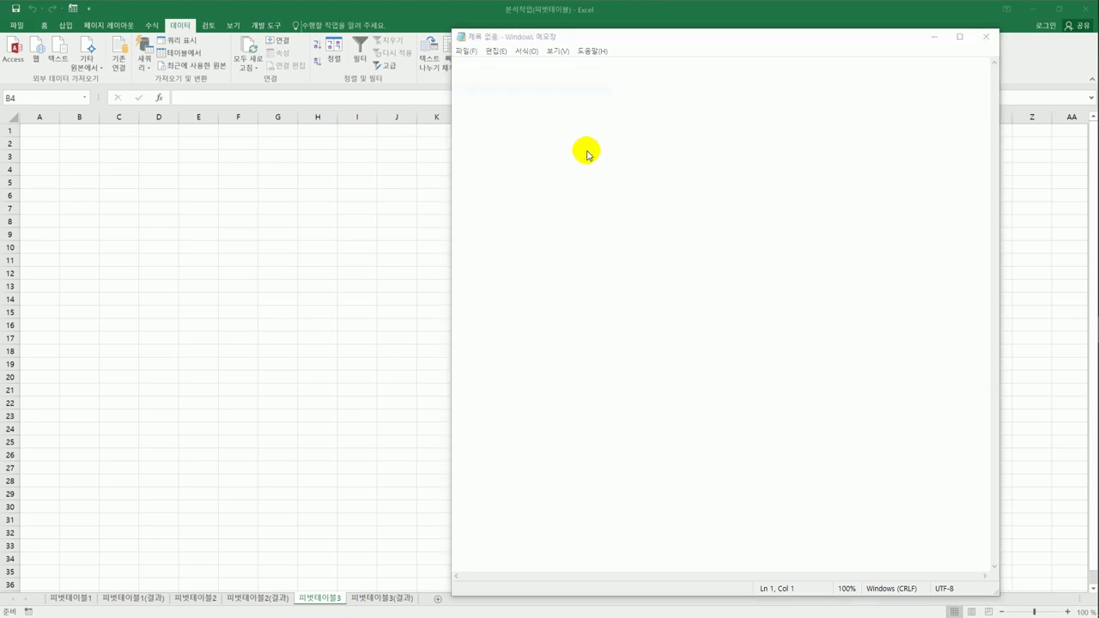
pyautogui.click(541, 232)
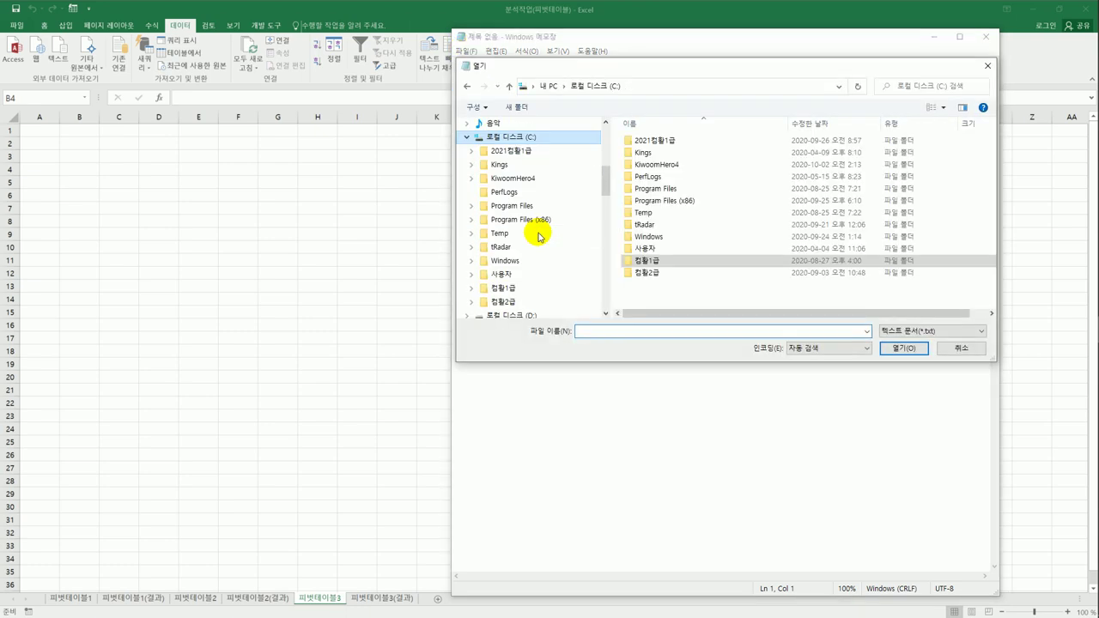
pyautogui.click(644, 266)
pyautogui.doubleClick(644, 266)
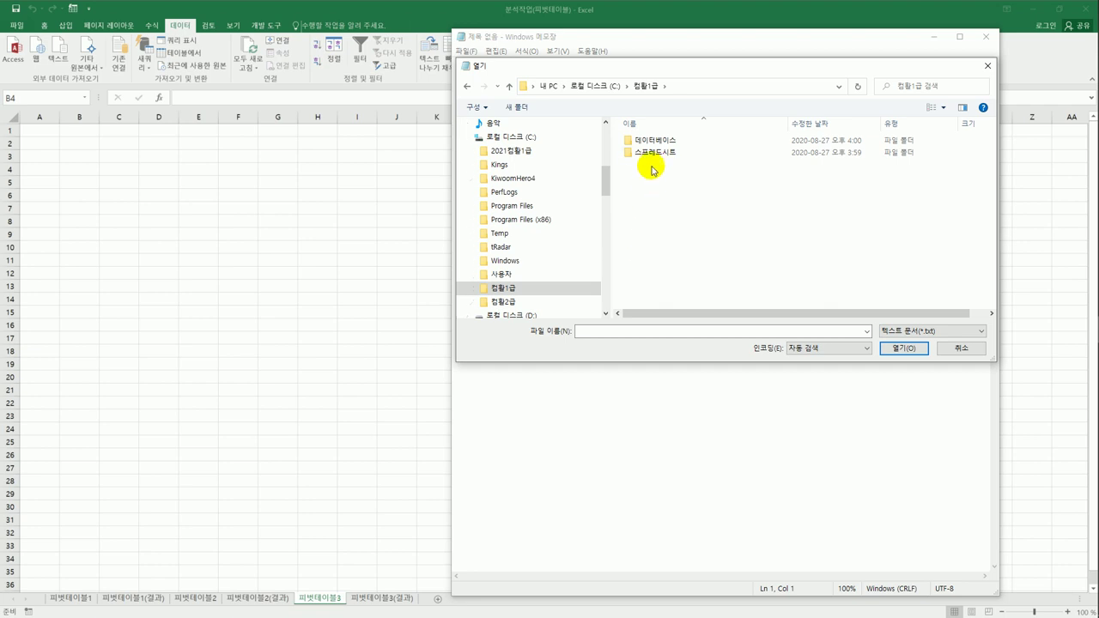
pyautogui.click(640, 141)
pyautogui.doubleClick(652, 152)
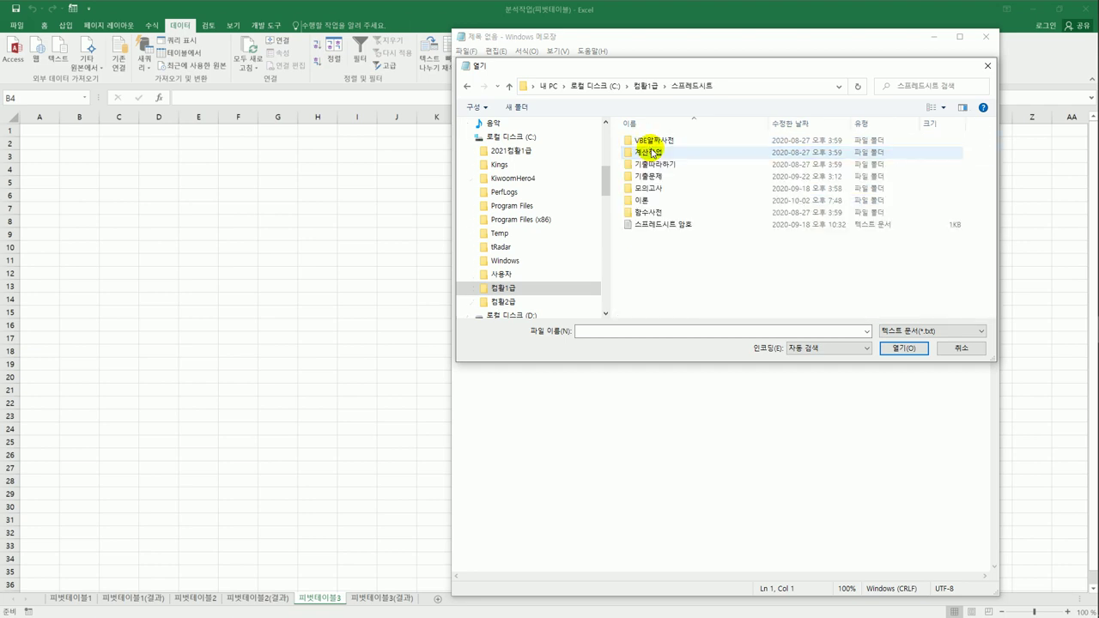
pyautogui.doubleClick(650, 205)
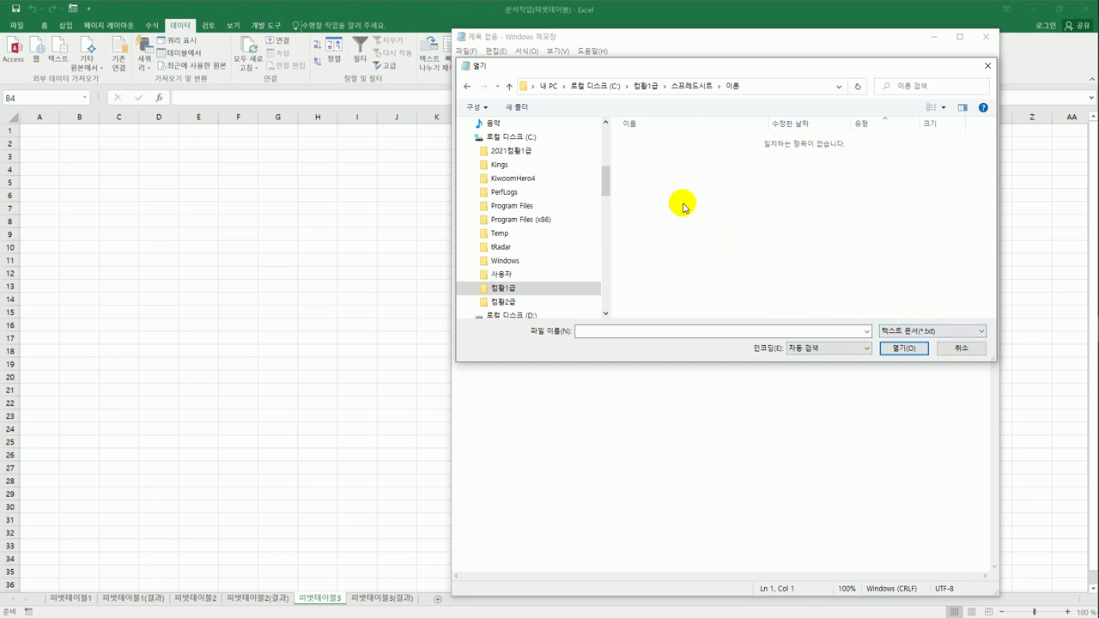
# Step: List all file types (모든 파일), open 구매내역, examine its fields and delimiters, and close Notepad
pyautogui.click(932, 333)
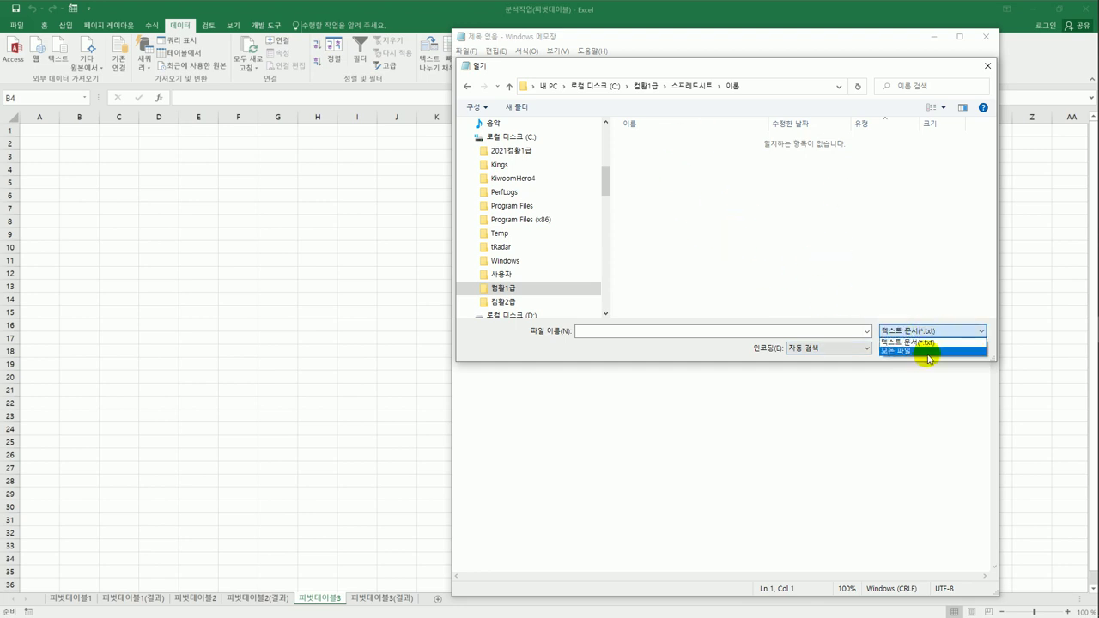
pyautogui.click(922, 352)
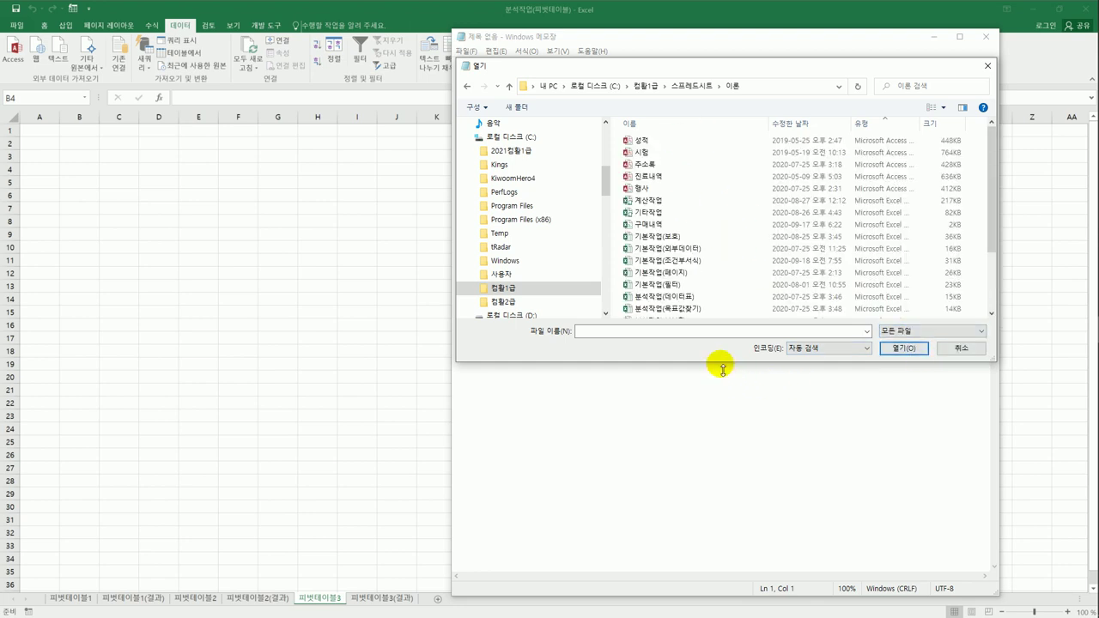
pyautogui.click(642, 224)
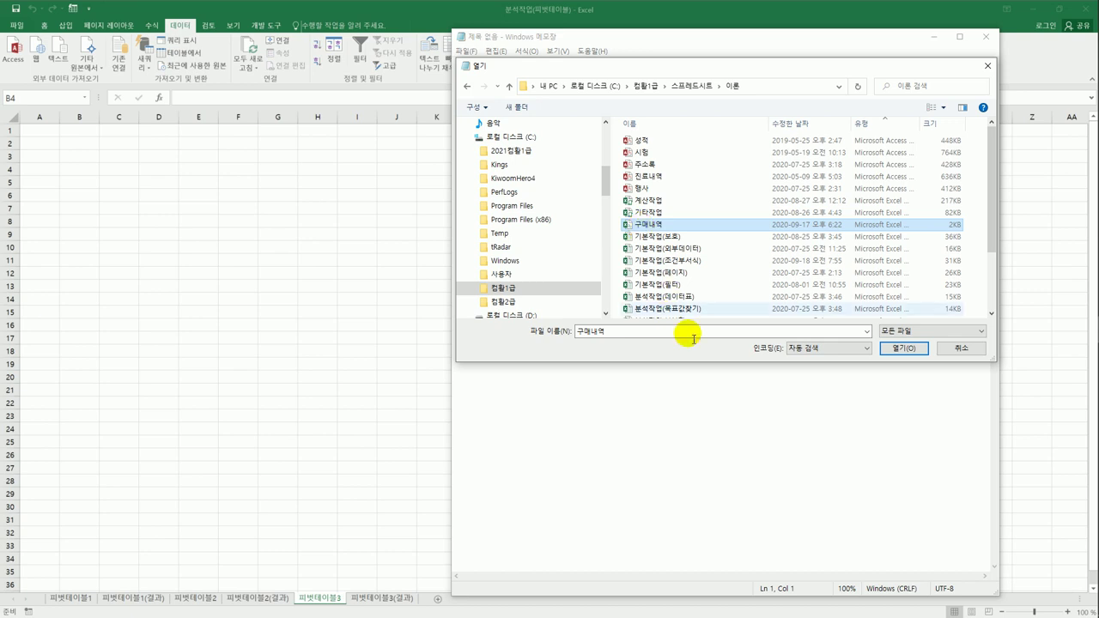
pyautogui.click(898, 348)
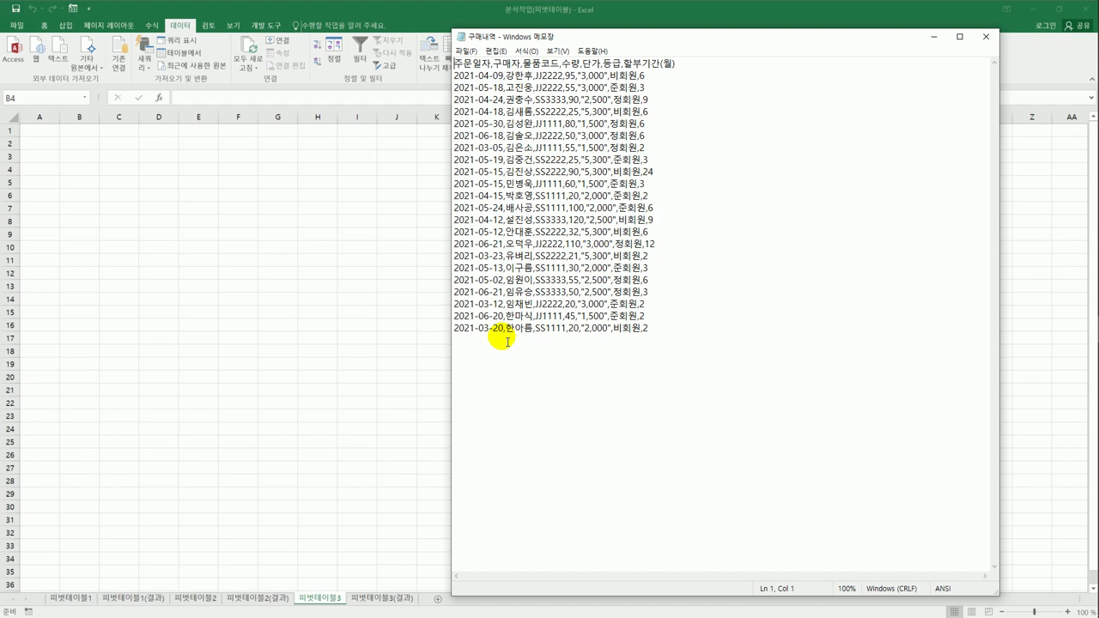
pyautogui.click(985, 37)
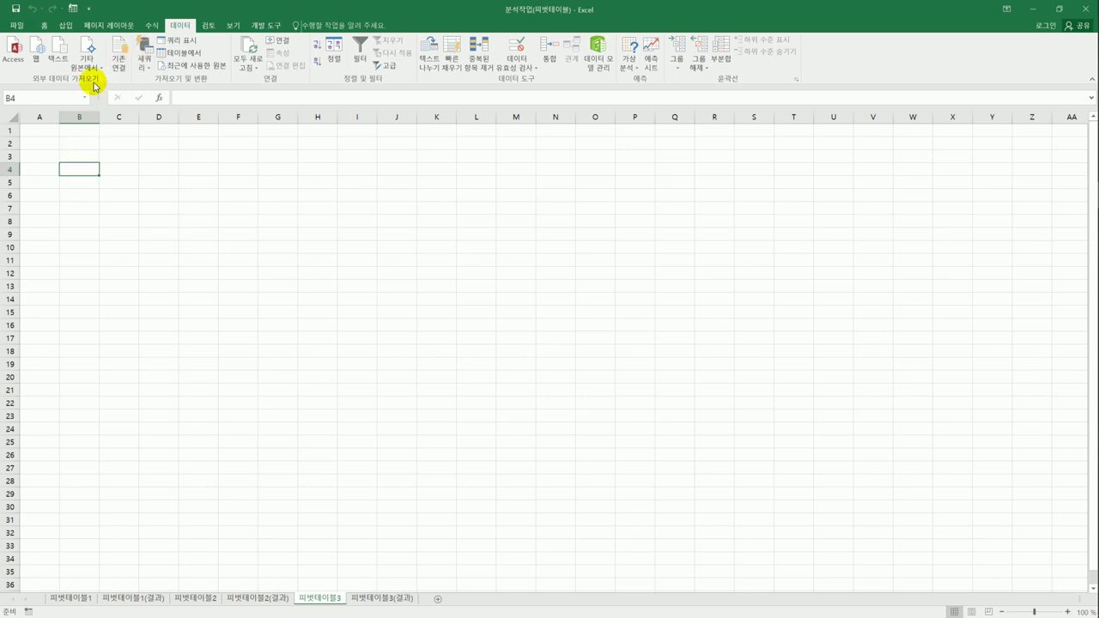
# Step: Start a PivotTable at cell B4 of the existing 피벗테이블3 sheet, using an external data source added to the data model
pyautogui.click(66, 26)
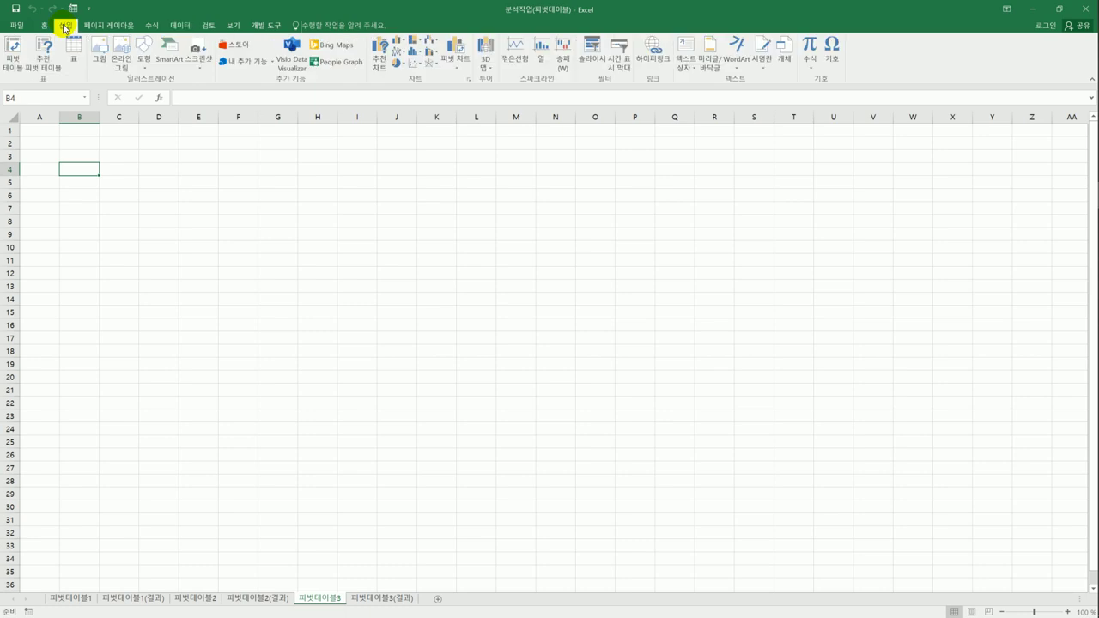
pyautogui.click(13, 49)
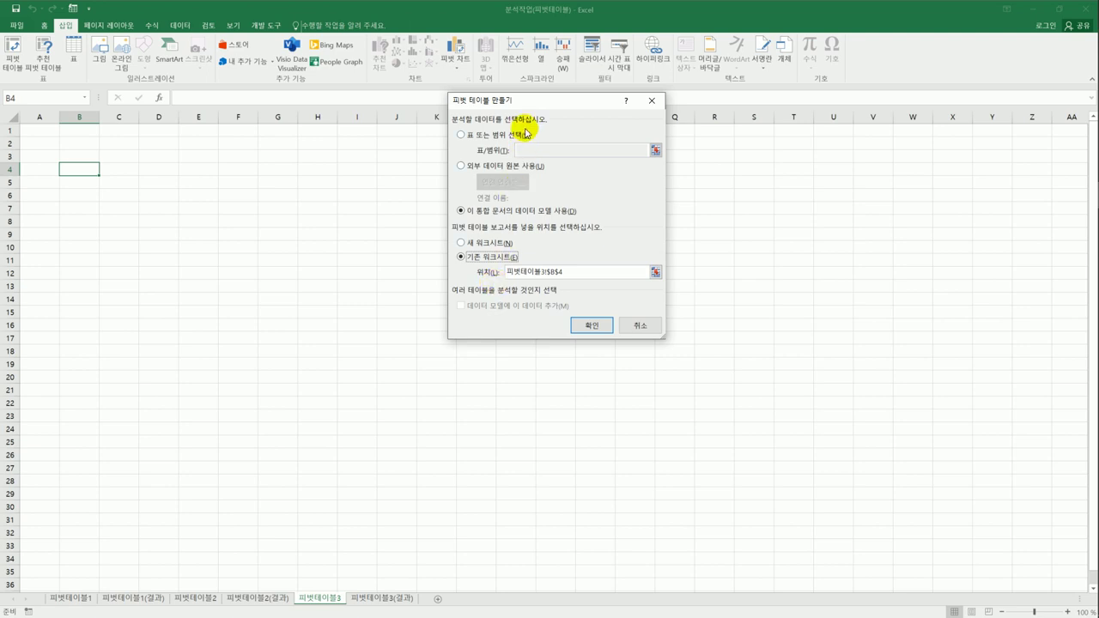
pyautogui.moveTo(522, 101); pyautogui.dragTo(436, 155)
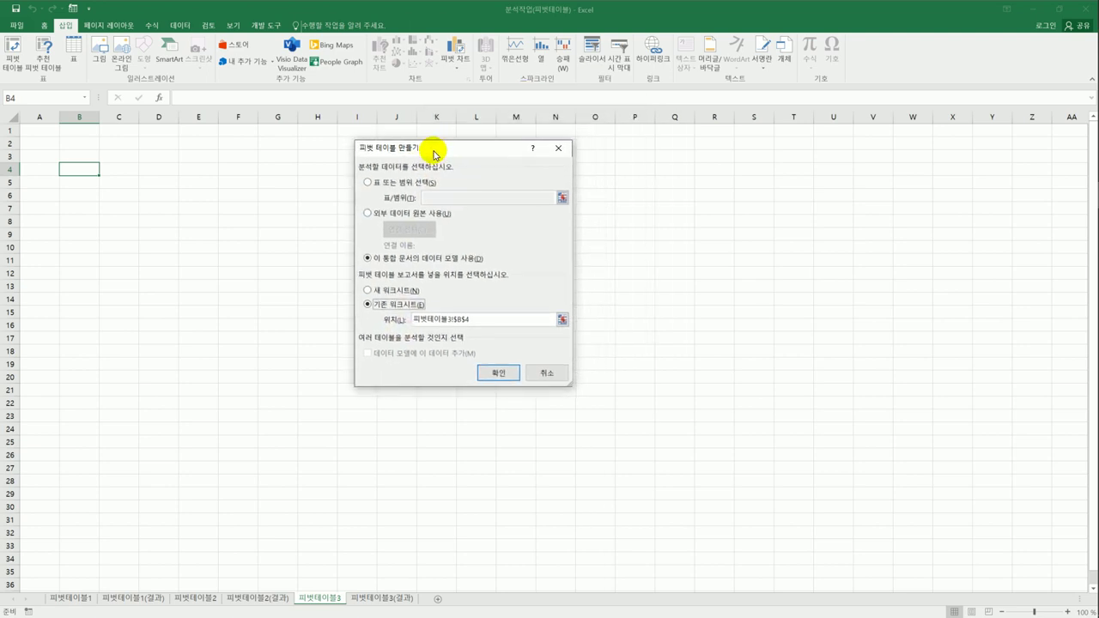
pyautogui.click(396, 216)
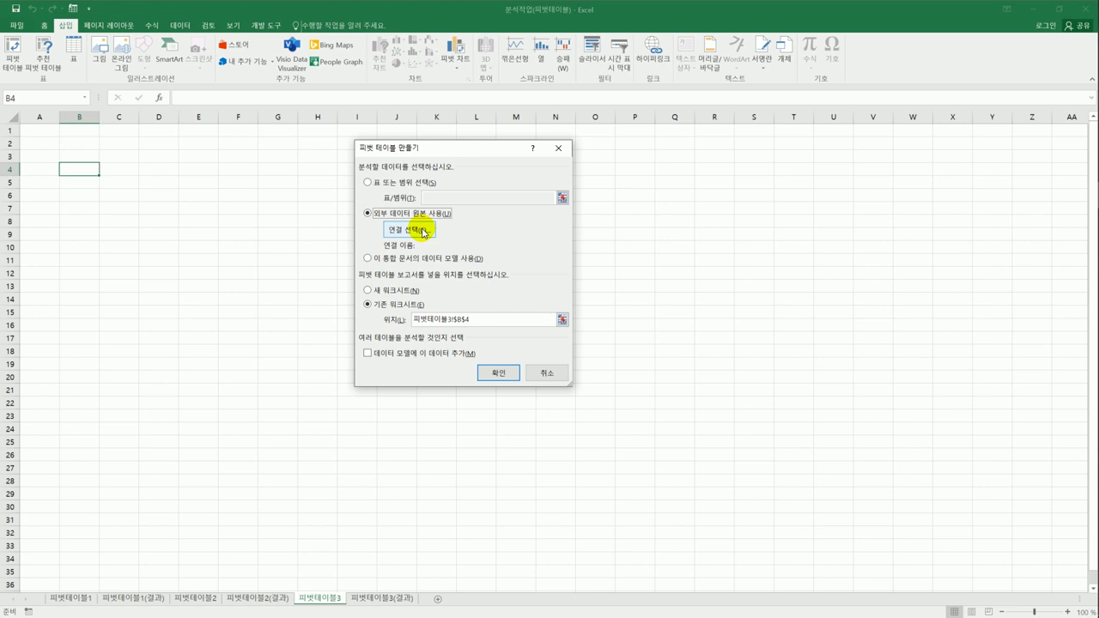
pyautogui.click(416, 359)
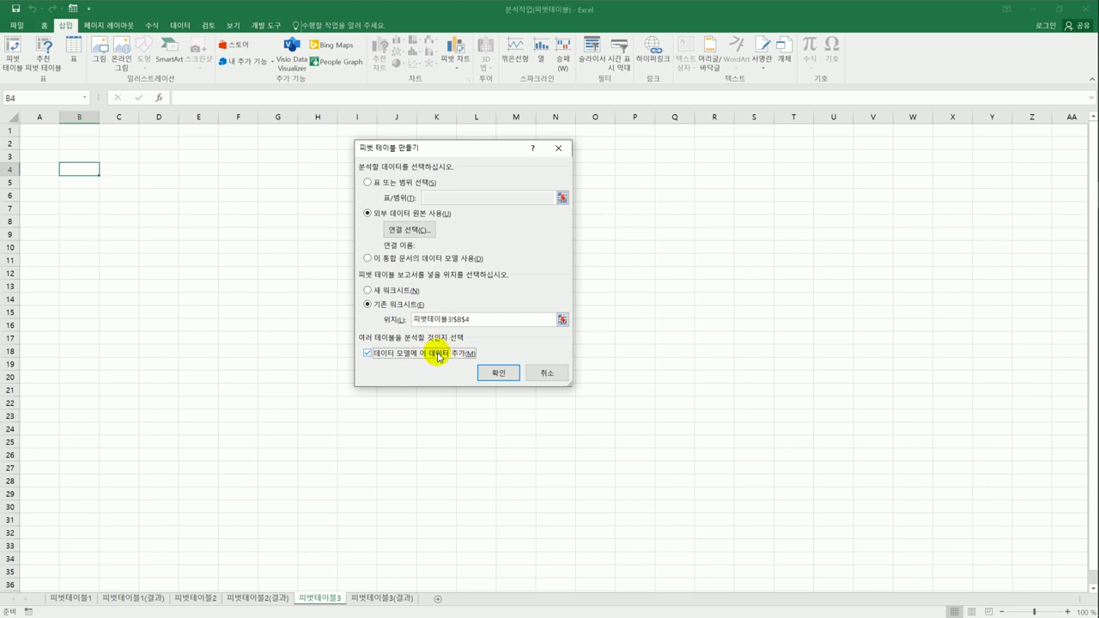
# Step: Choose 구매내역 from the C: drive folder 컴활1급 > 스프레드시트 > 이론 as the PivotTable's data connection
pyautogui.click(421, 231)
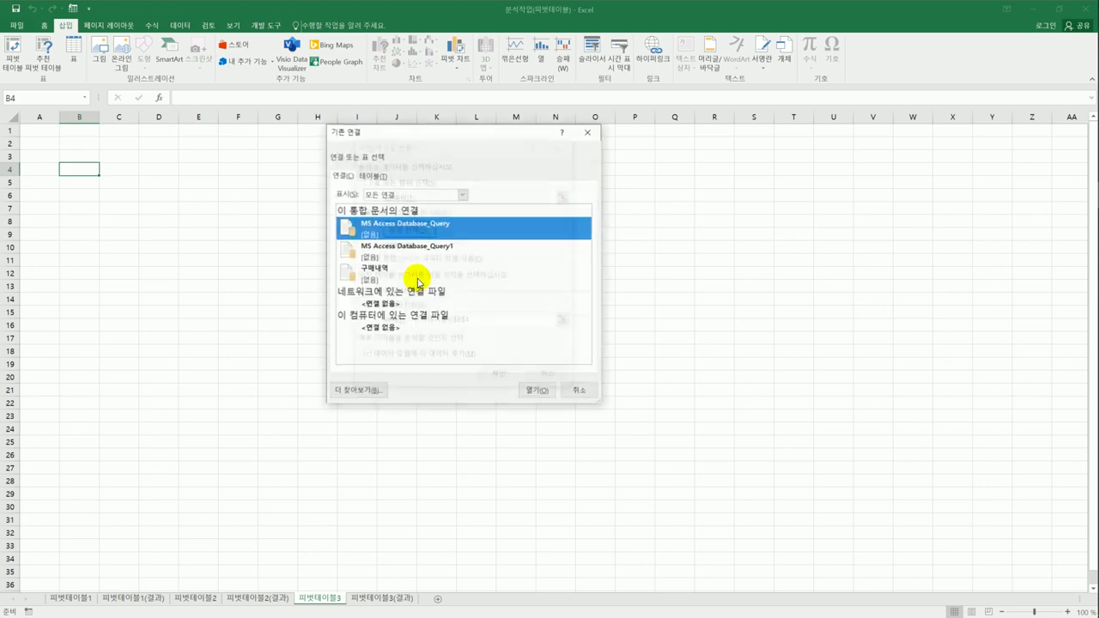
pyautogui.click(365, 398)
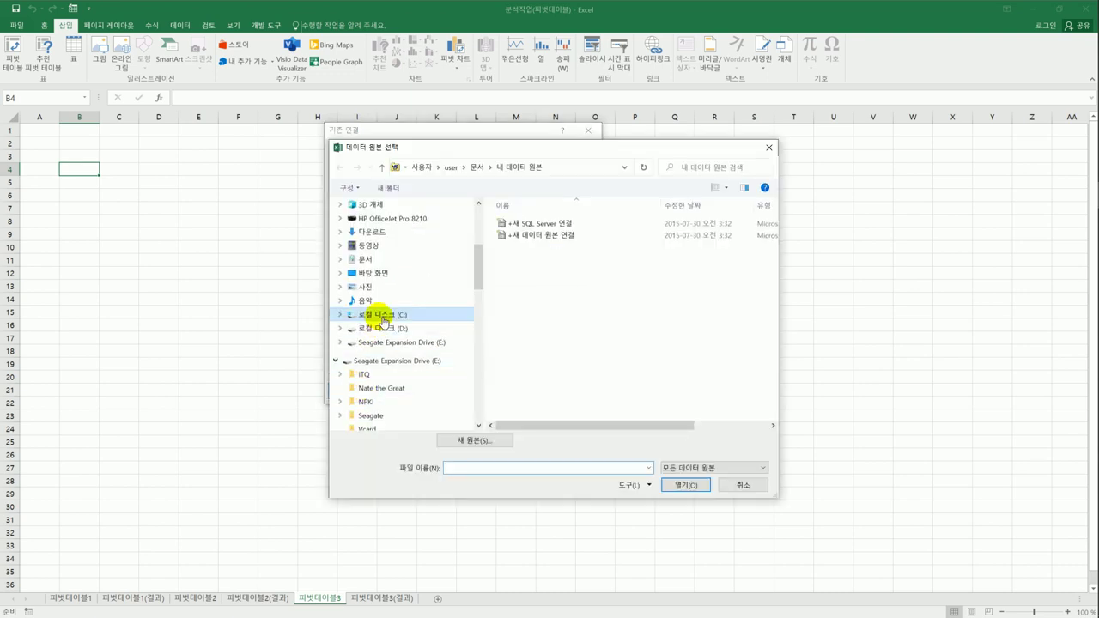
pyautogui.click(381, 319)
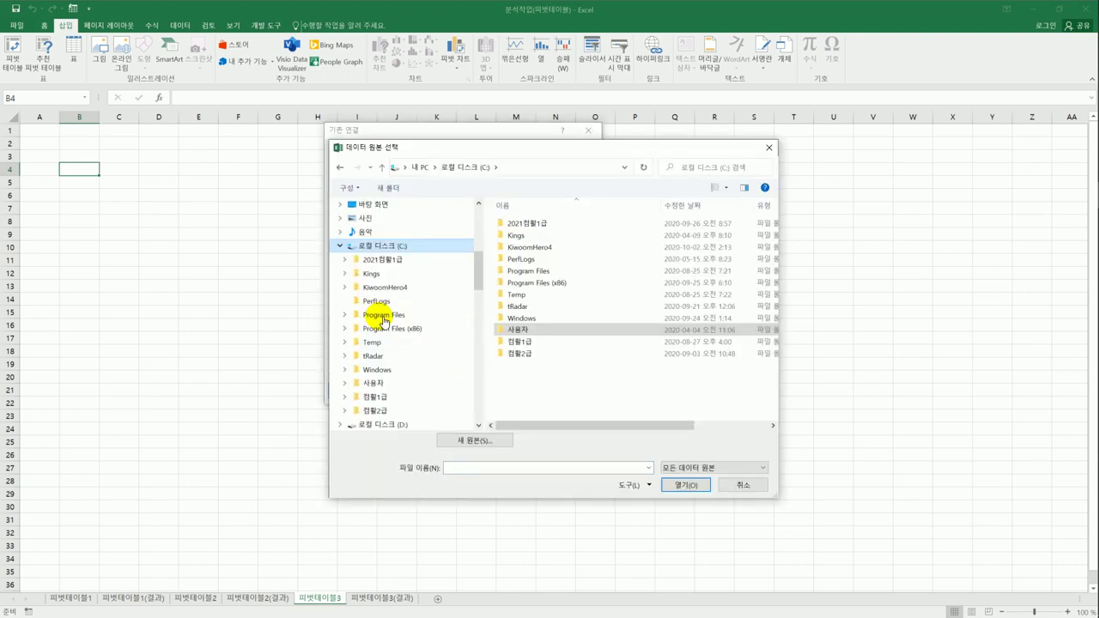
pyautogui.doubleClick(567, 346)
pyautogui.doubleClick(546, 236)
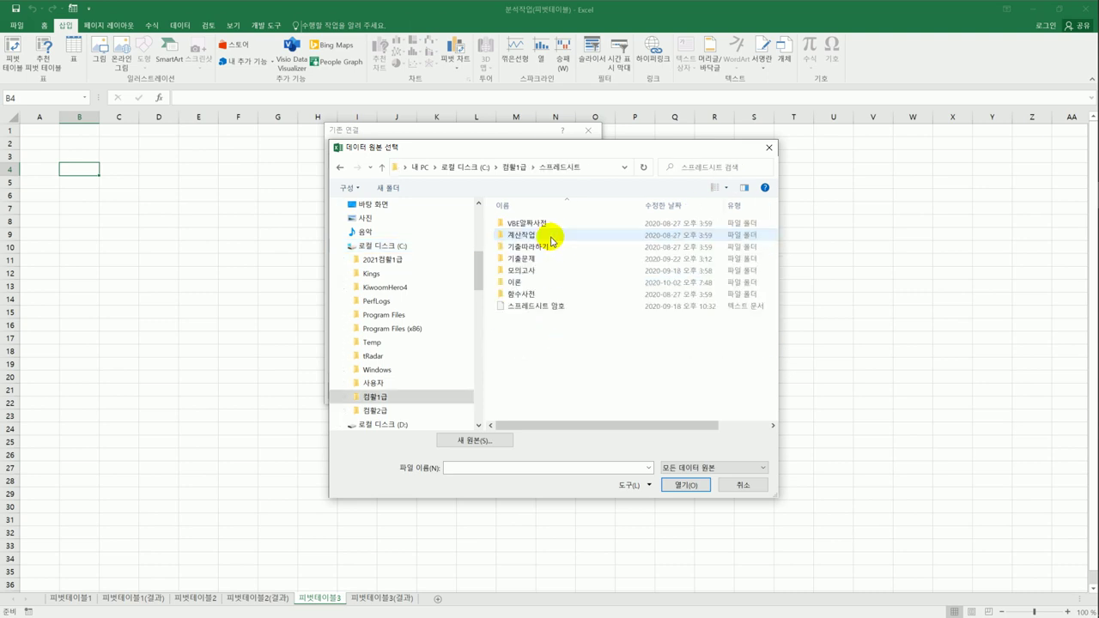
pyautogui.click(548, 284)
pyautogui.doubleClick(548, 283)
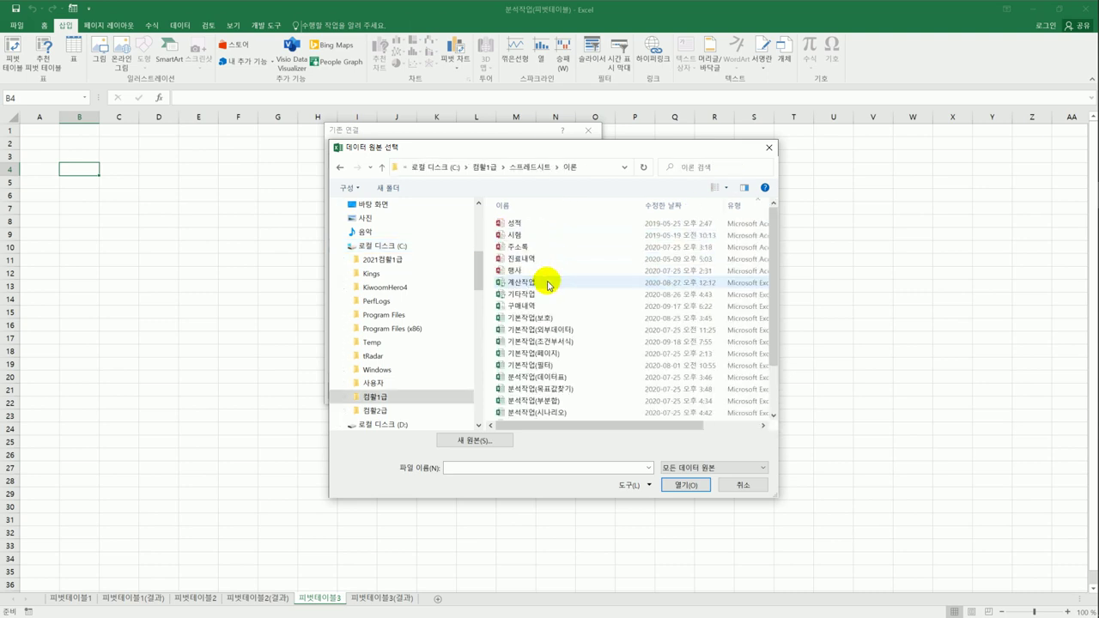
pyautogui.click(548, 306)
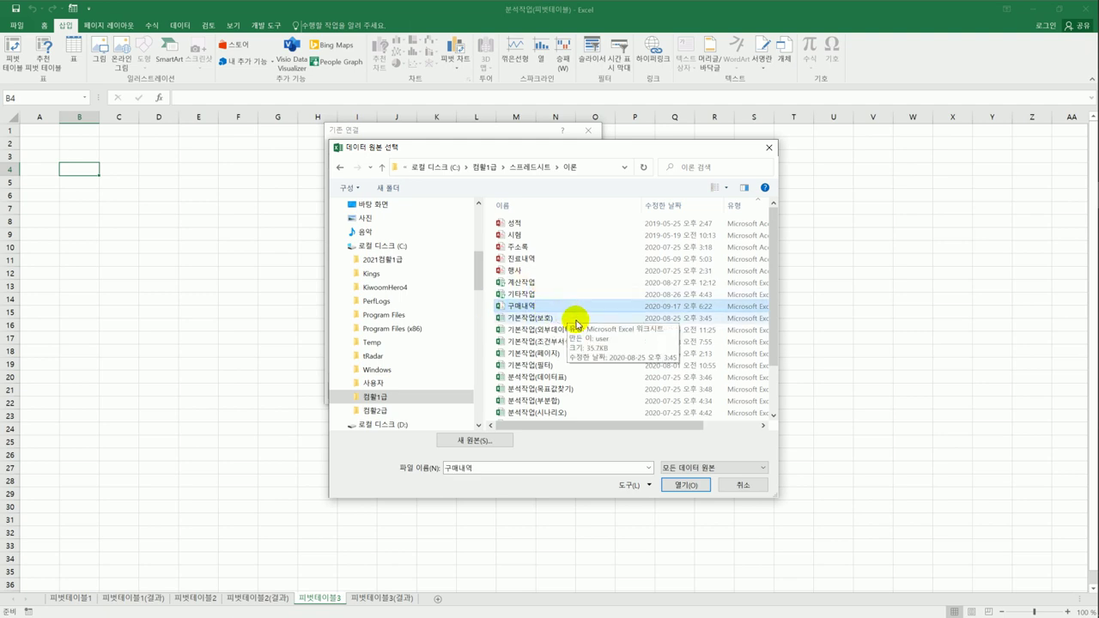
pyautogui.click(678, 486)
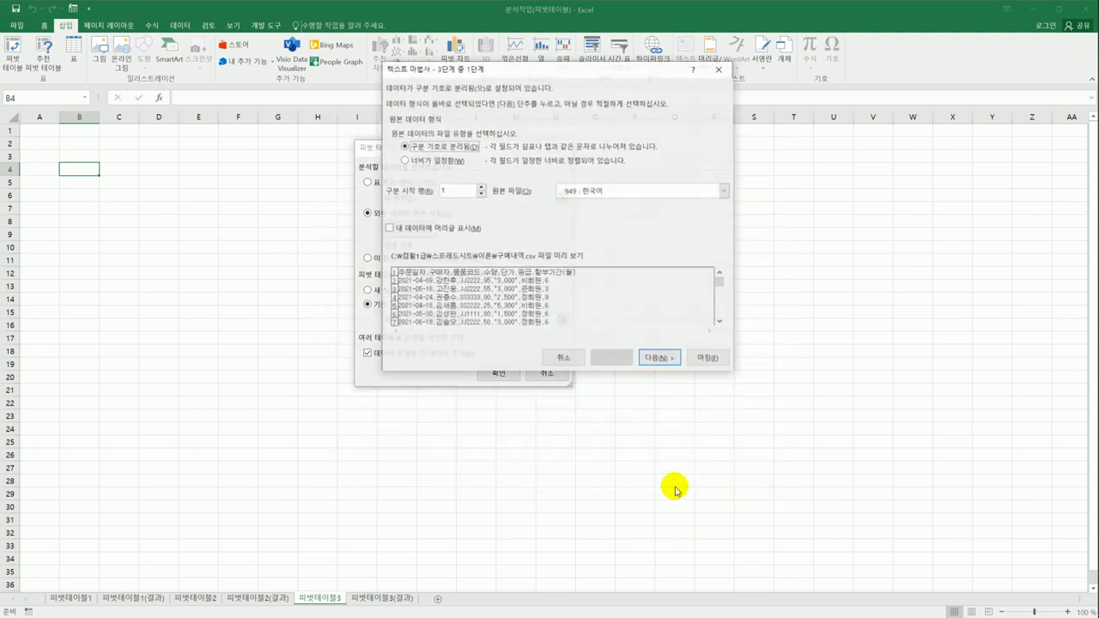
# Step: Set the delimited 구매내역 text import to treat the first row as headers and use comma instead of tab as the delimiter
pyautogui.moveTo(597, 73); pyautogui.dragTo(698, 172)
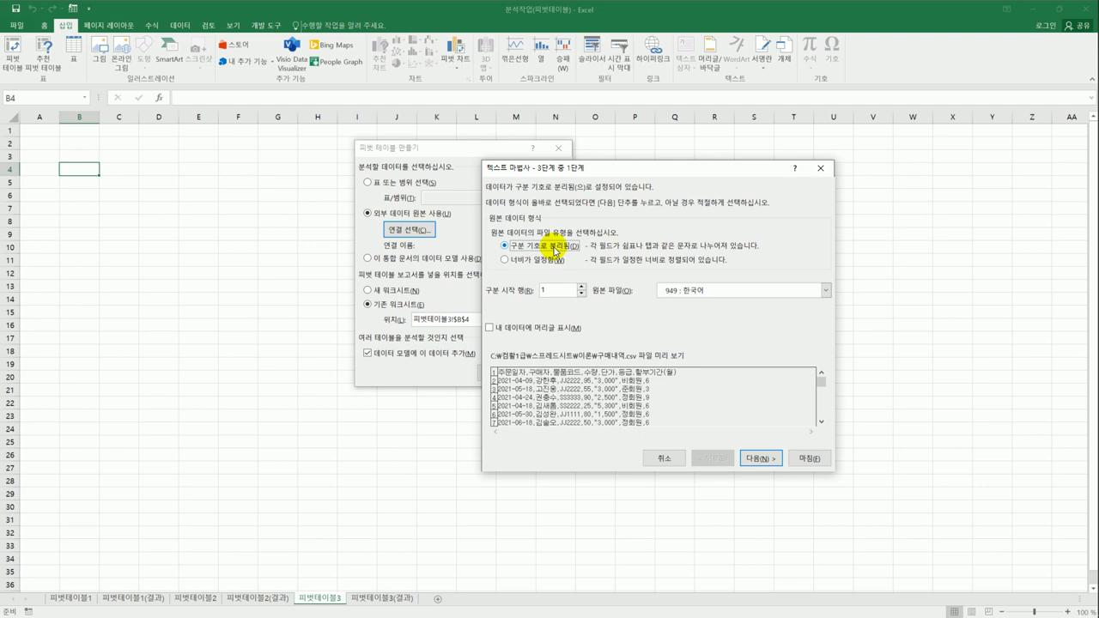
pyautogui.click(531, 330)
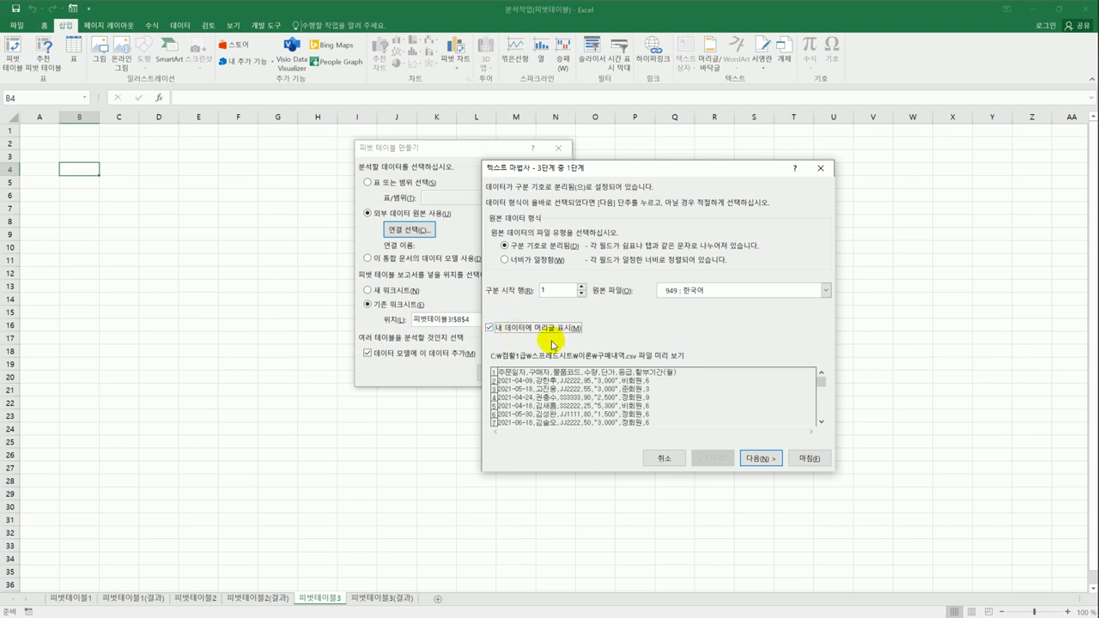
pyautogui.click(758, 460)
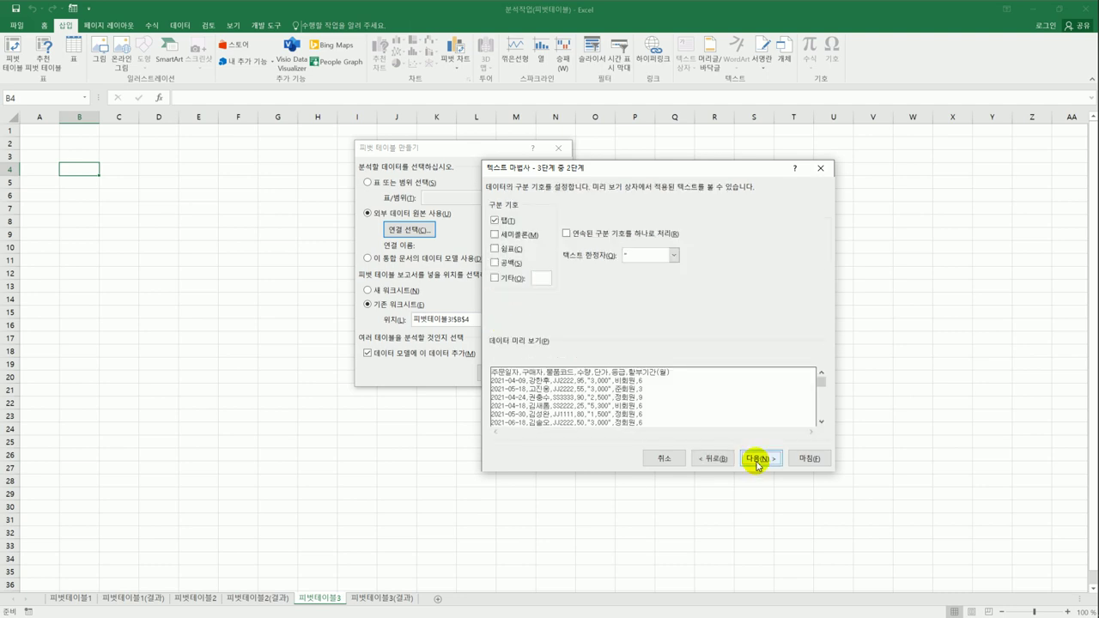
pyautogui.click(496, 222)
pyautogui.click(496, 250)
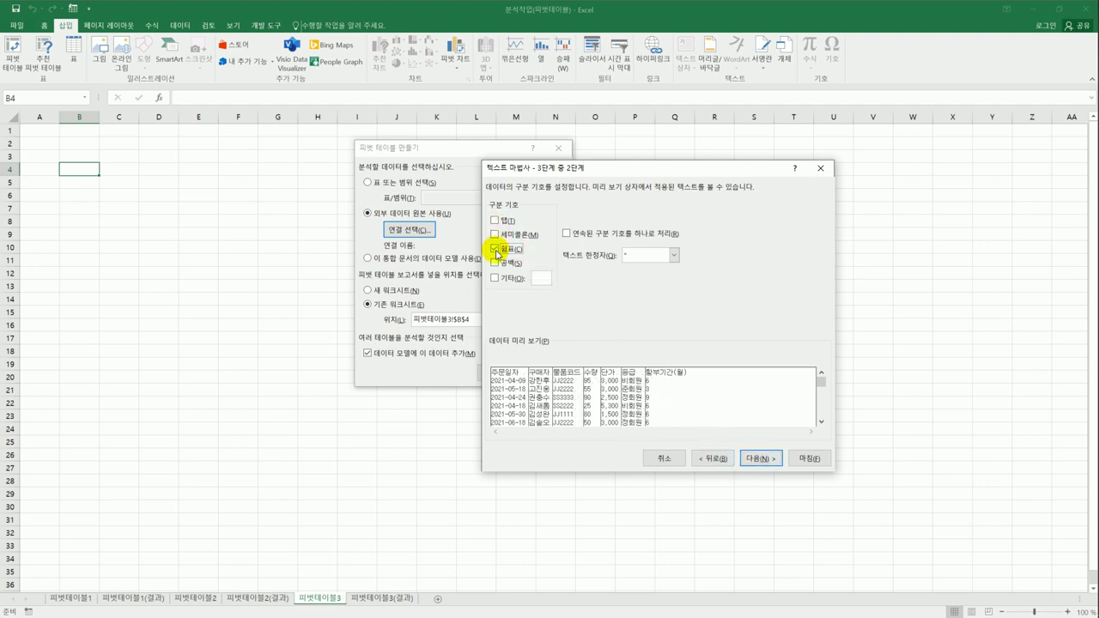
pyautogui.click(749, 457)
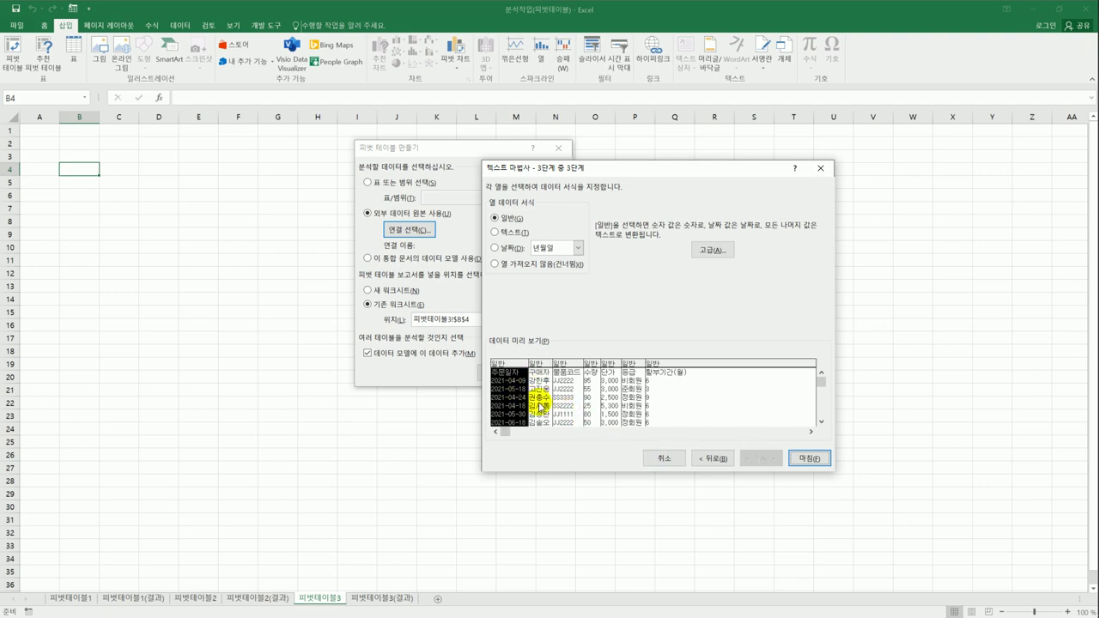
# Step: Skip the 구매자 and 할부기간(월) columns, finish the text import, and create the PivotTable
pyautogui.click(543, 364)
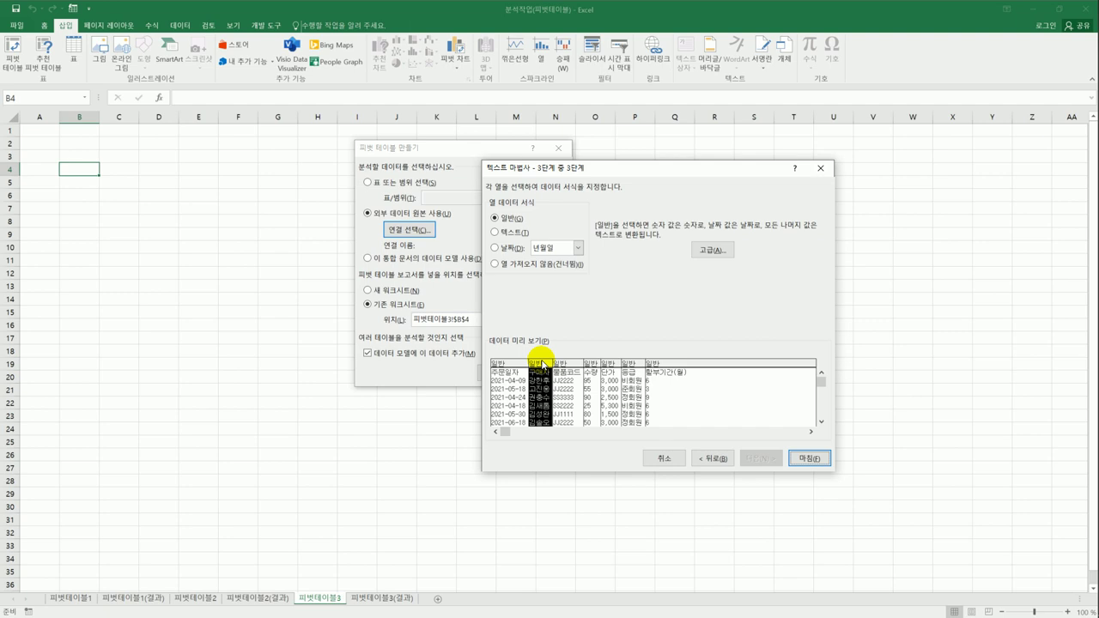
pyautogui.click(523, 267)
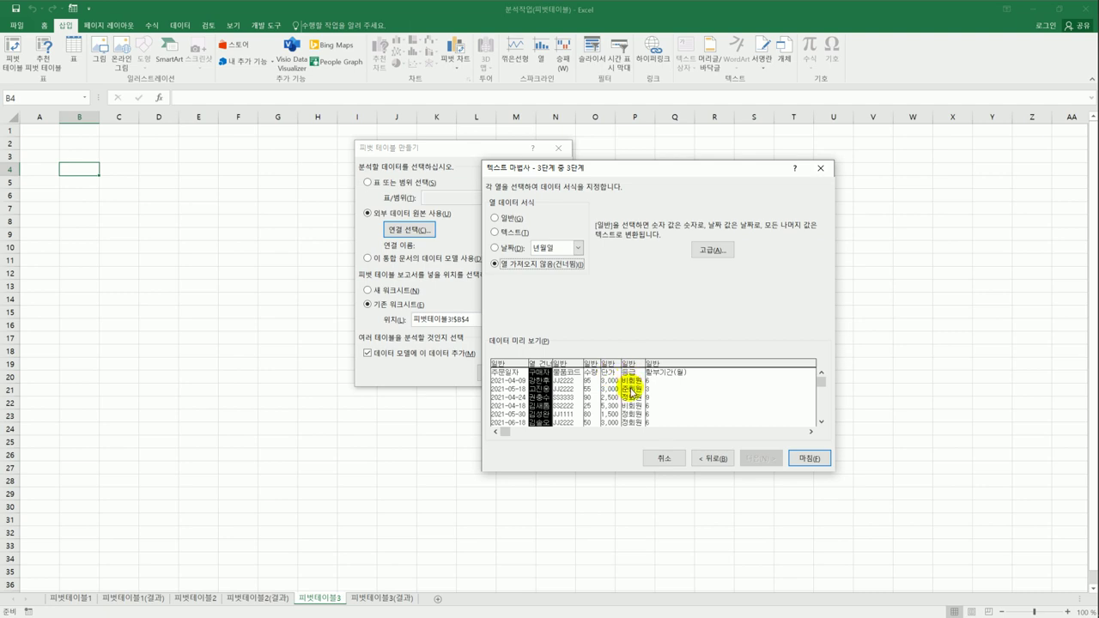
pyautogui.click(657, 375)
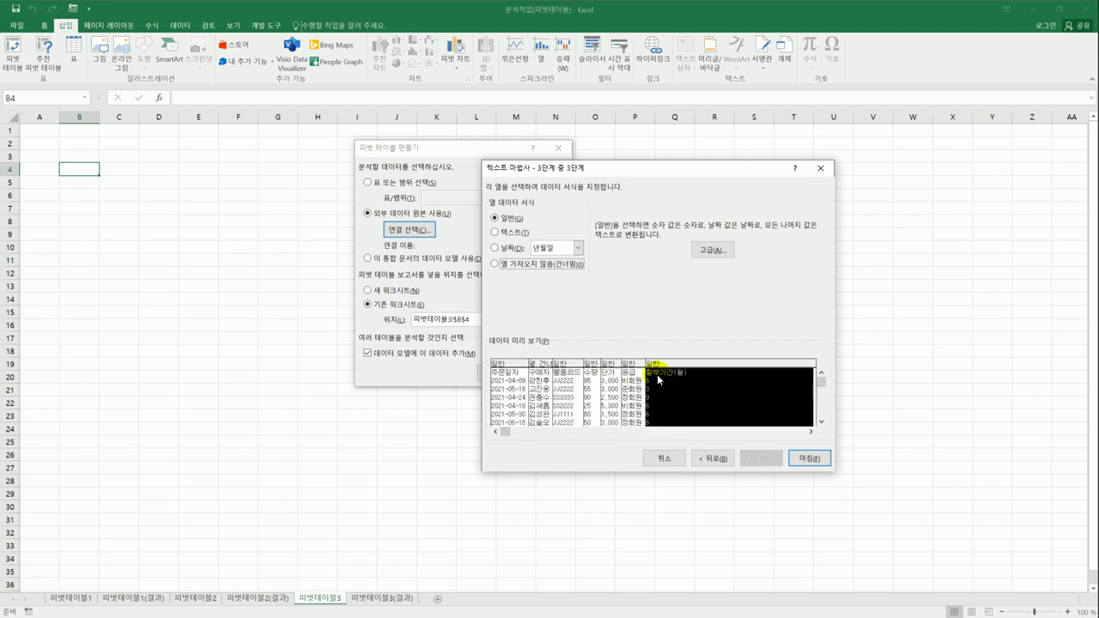
pyautogui.click(558, 267)
pyautogui.click(811, 458)
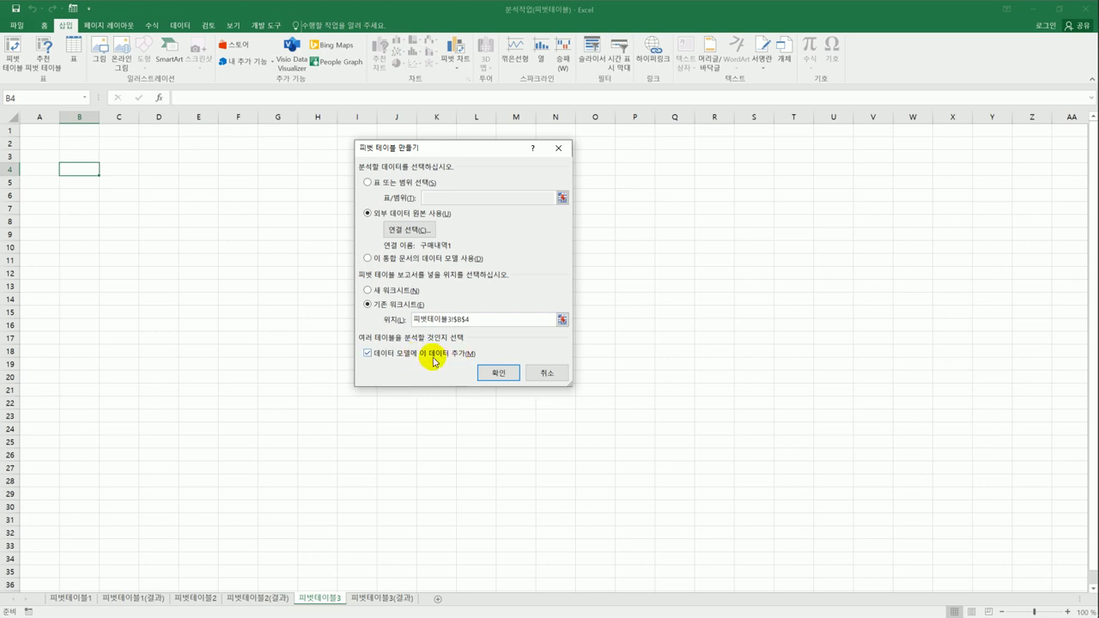
pyautogui.click(497, 377)
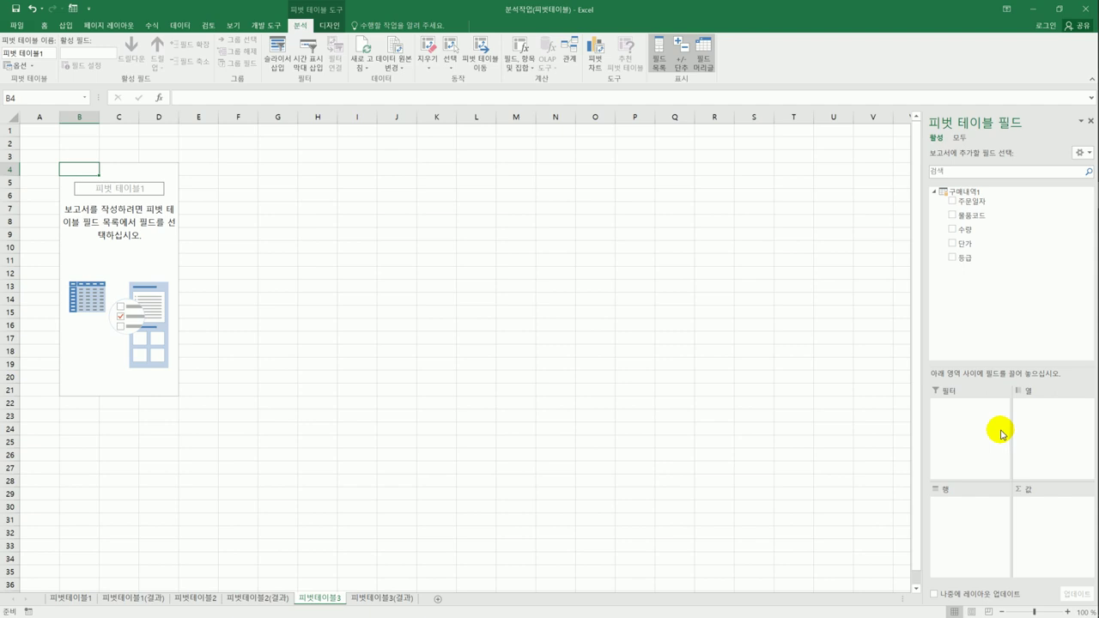
# Step: Place 등급 in the filter area, 주문일자 in rows, and 물품코드, 수량 and 단가 in values
pyautogui.moveTo(983, 262); pyautogui.dragTo(970, 416)
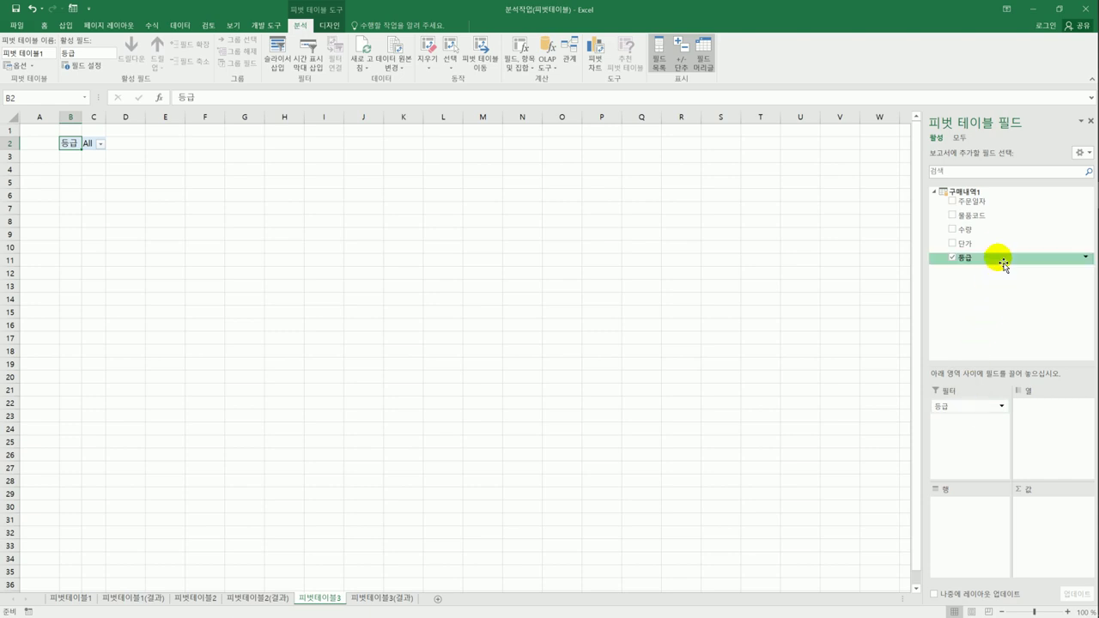
pyautogui.moveTo(979, 202); pyautogui.dragTo(978, 515)
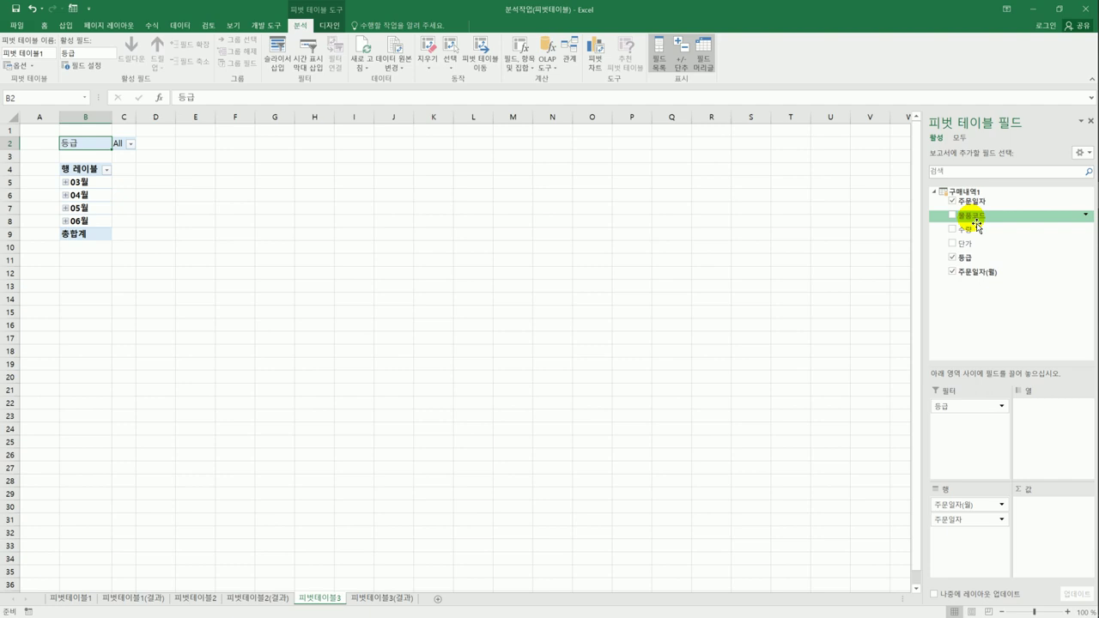
pyautogui.moveTo(977, 225); pyautogui.dragTo(1039, 514)
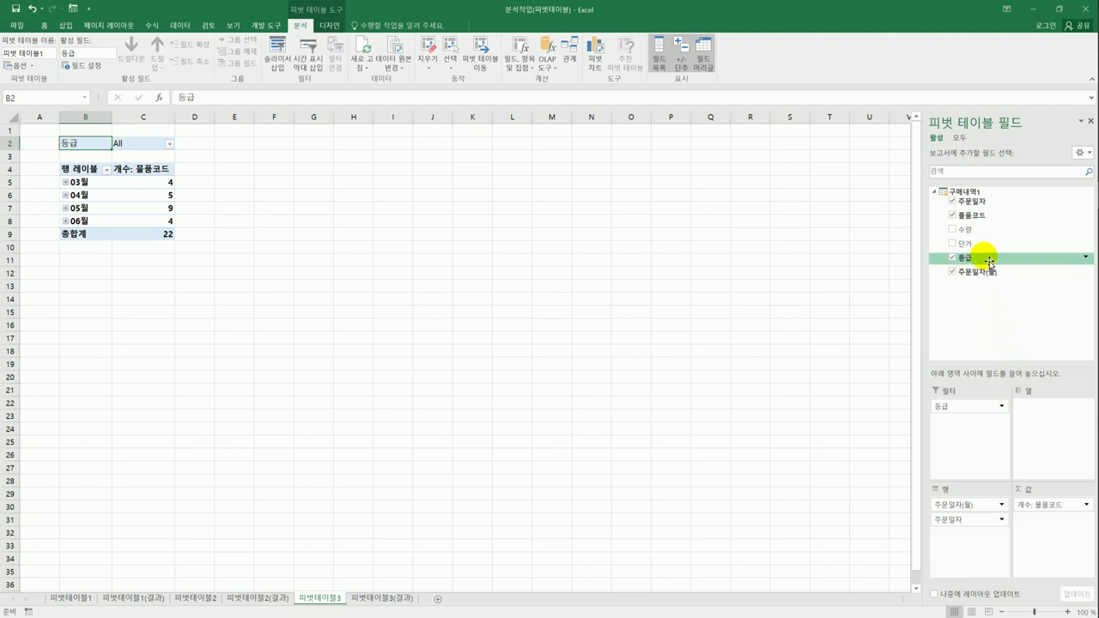
pyautogui.moveTo(981, 232); pyautogui.dragTo(1039, 518)
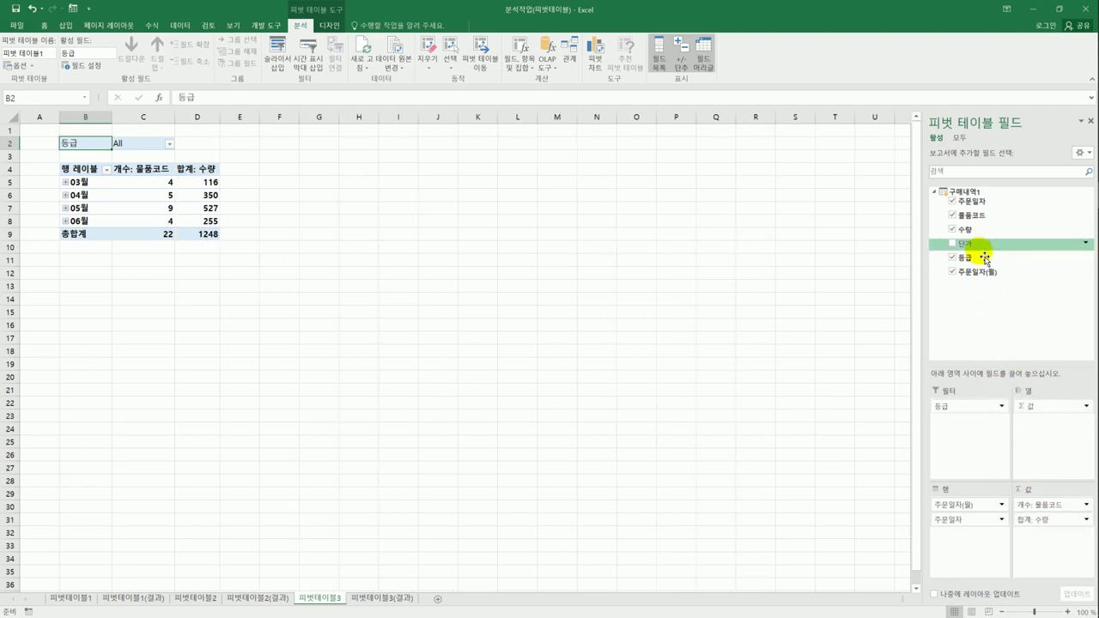
pyautogui.moveTo(974, 243); pyautogui.dragTo(1048, 548)
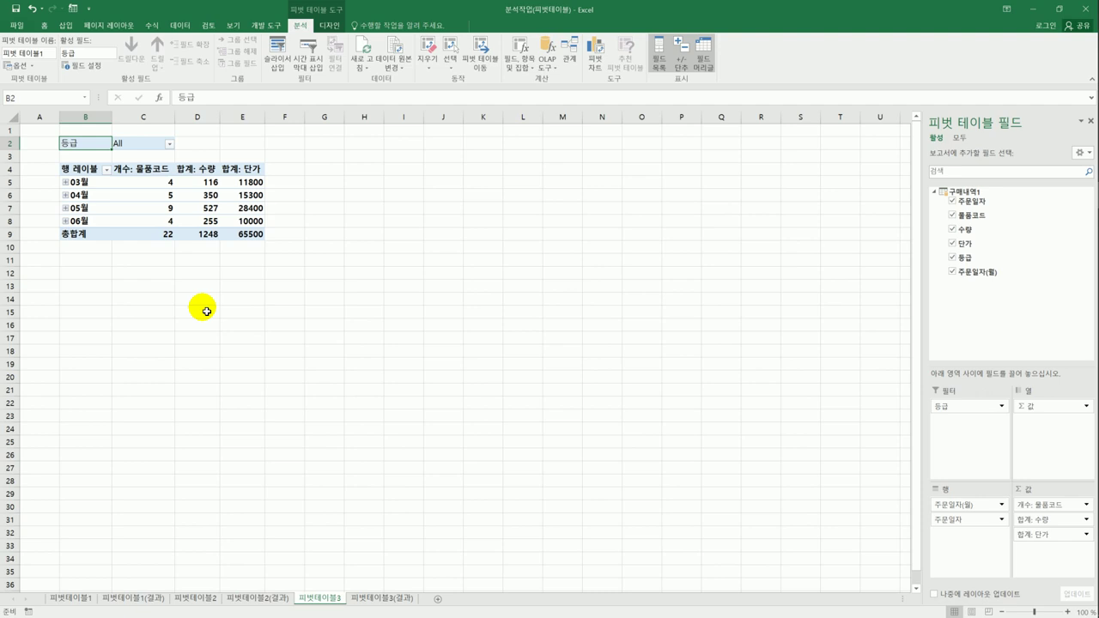
# Step: Change the PivotTable's report layout to outline form (개요 형식)
pyautogui.click(331, 25)
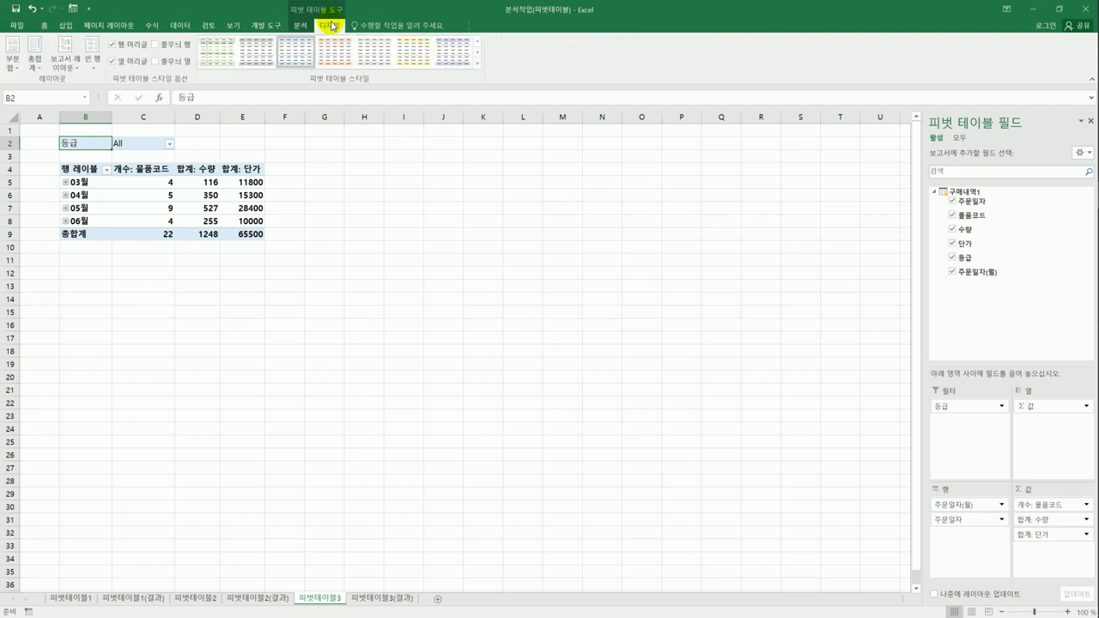
pyautogui.click(60, 69)
pyautogui.click(88, 114)
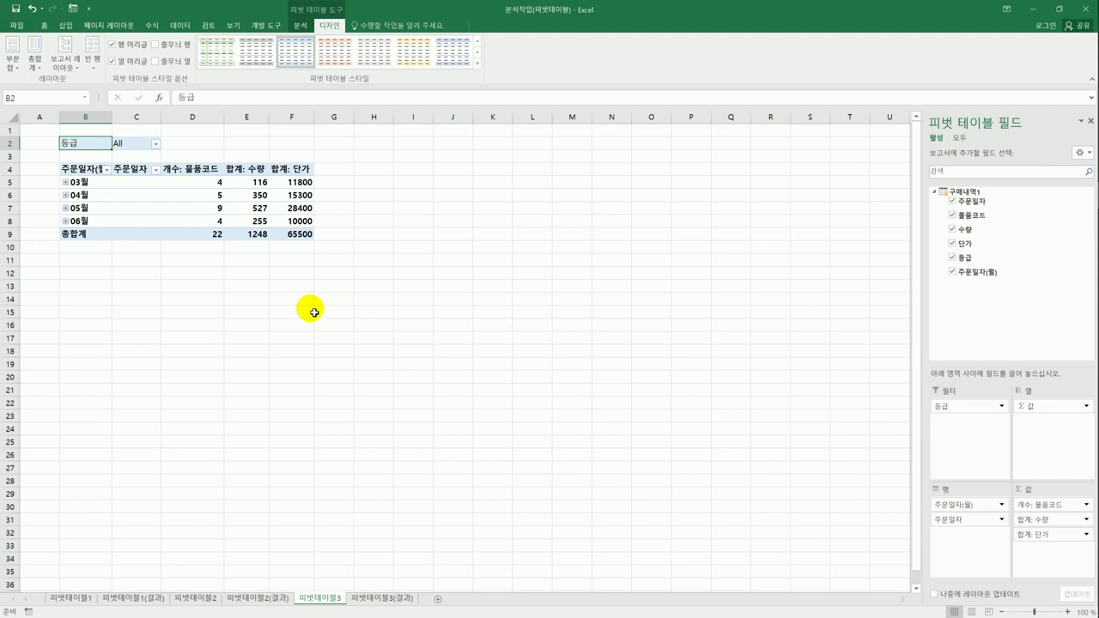
# Step: Summarize the 수량 value field by 평균 and format it as 숫자 with the 1000 단위 구분 기호
pyautogui.click(250, 172)
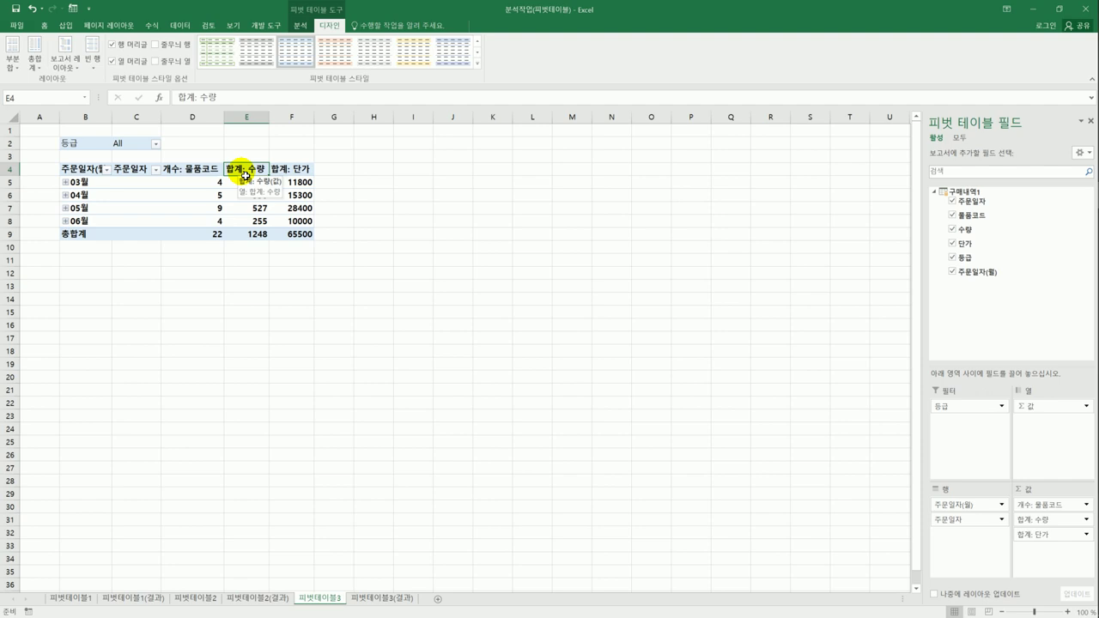
pyautogui.doubleClick(244, 174)
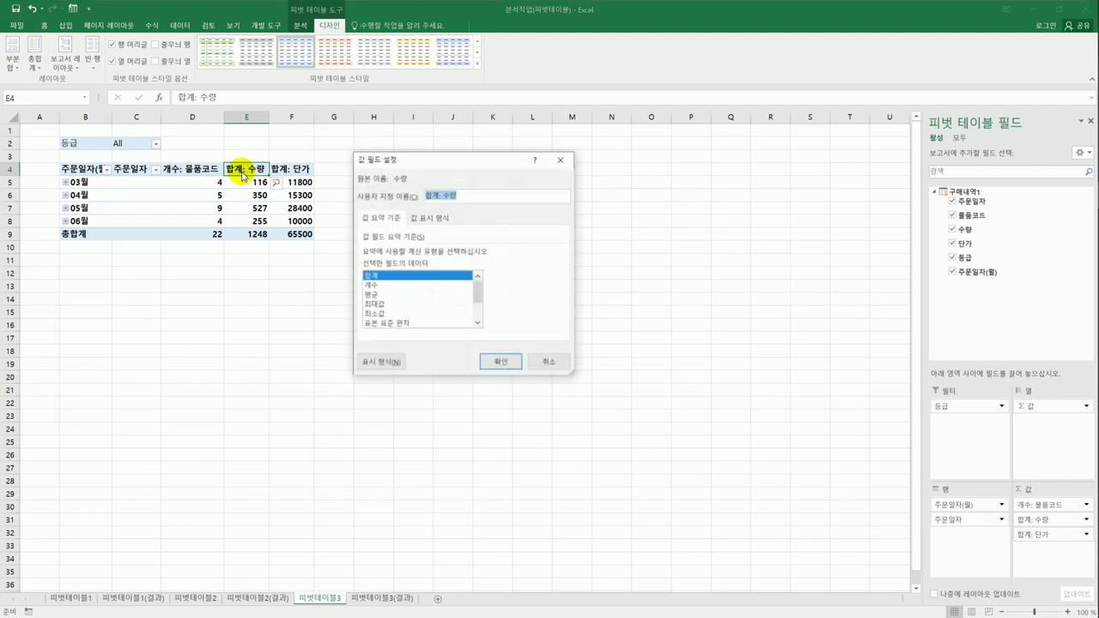
pyautogui.click(374, 295)
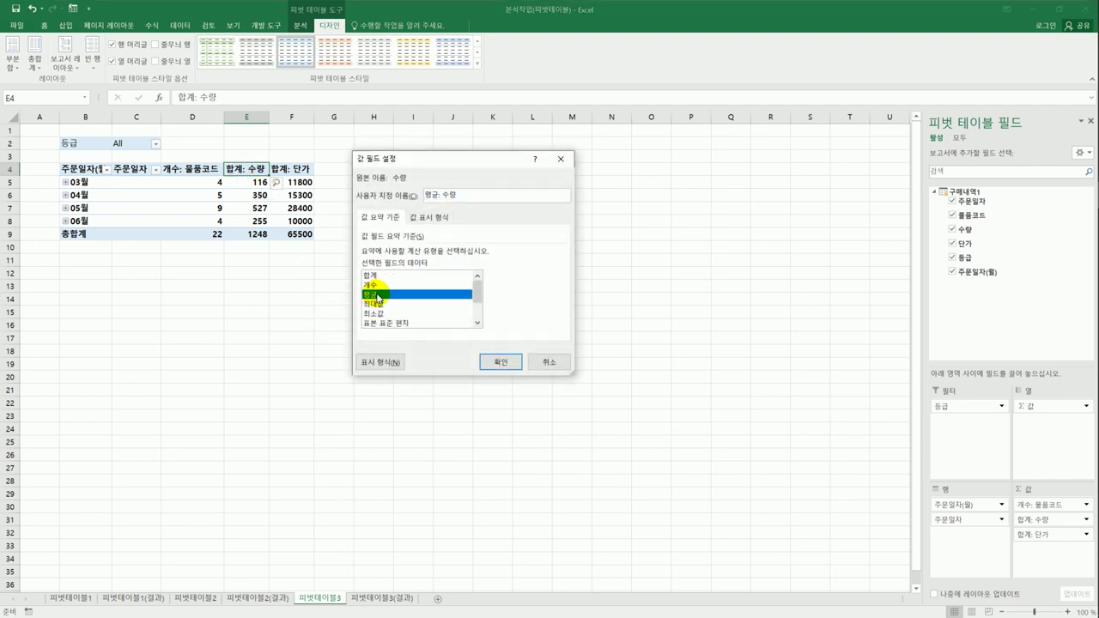
pyautogui.click(385, 363)
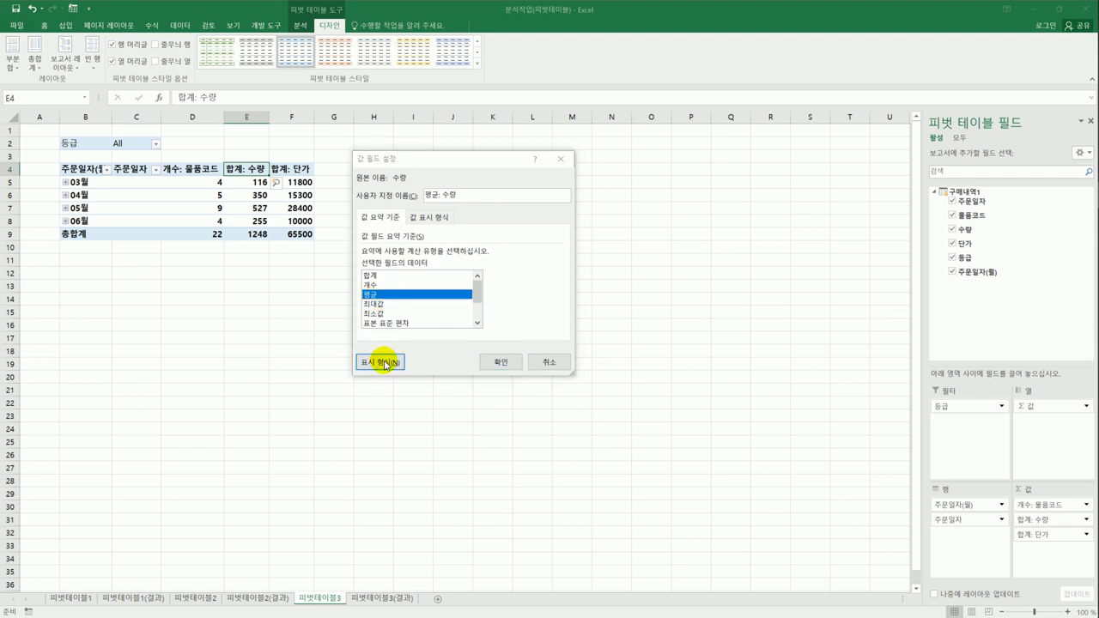
pyautogui.moveTo(461, 107); pyautogui.dragTo(610, 179)
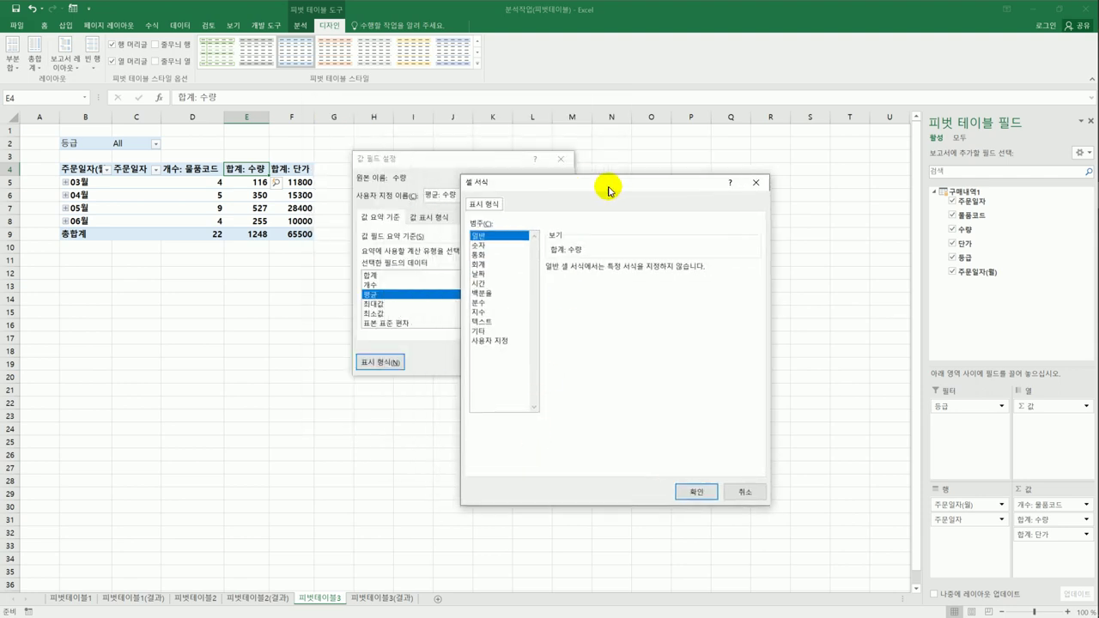
pyautogui.click(503, 246)
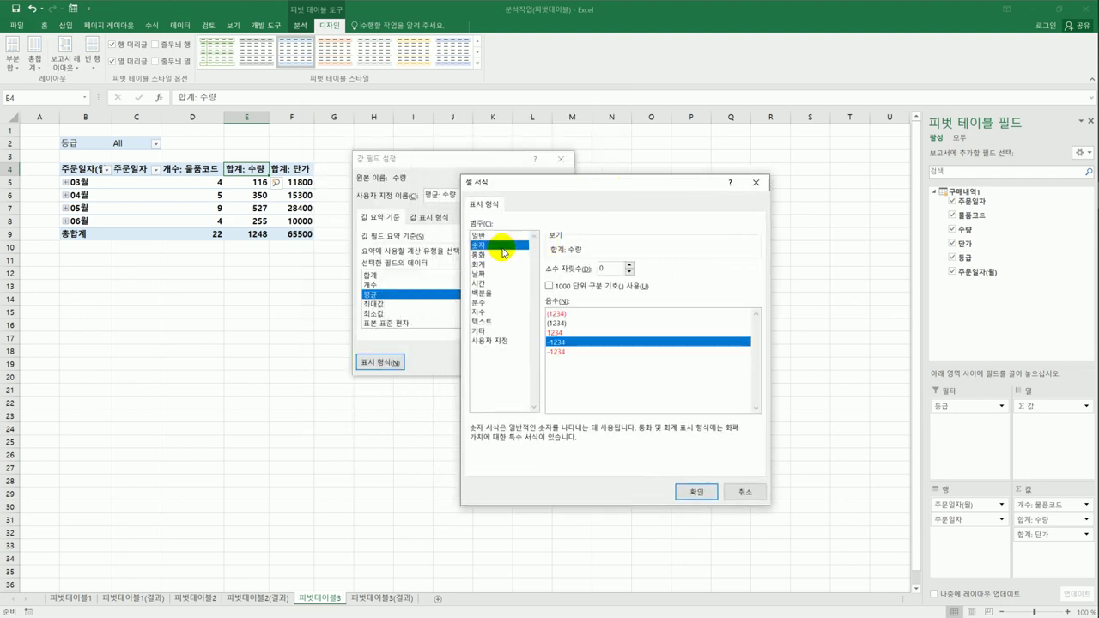
pyautogui.click(572, 291)
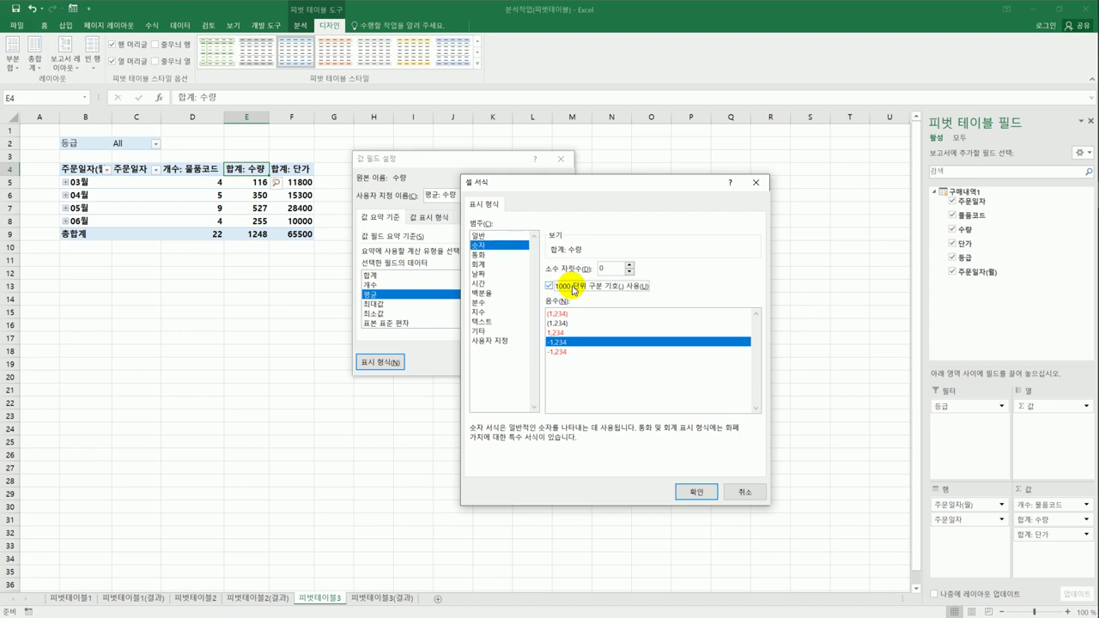
pyautogui.click(694, 492)
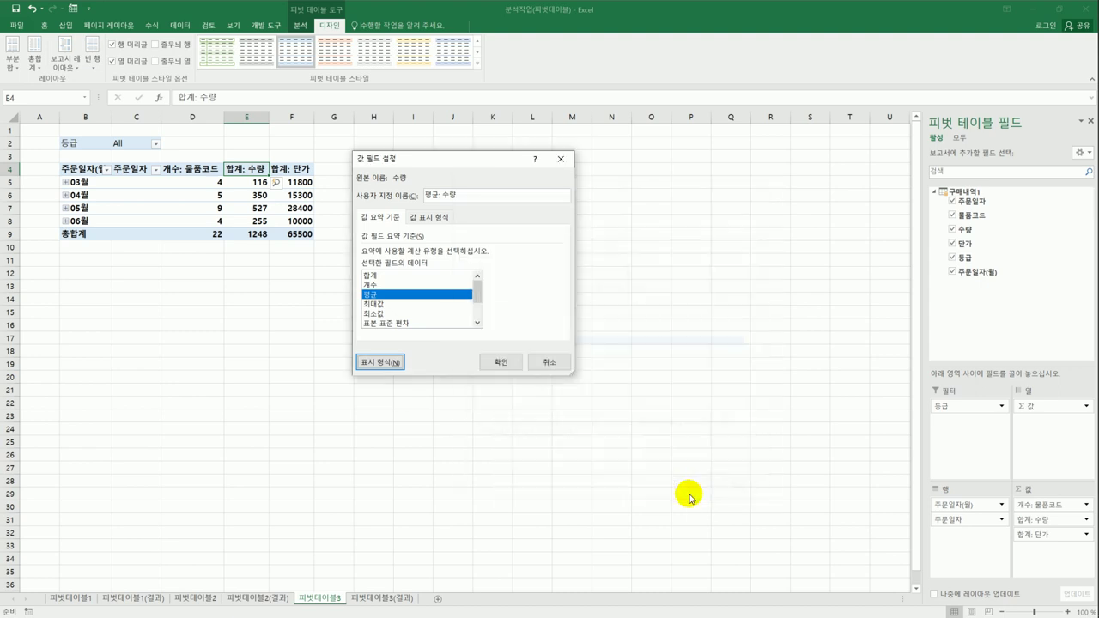
pyautogui.click(501, 362)
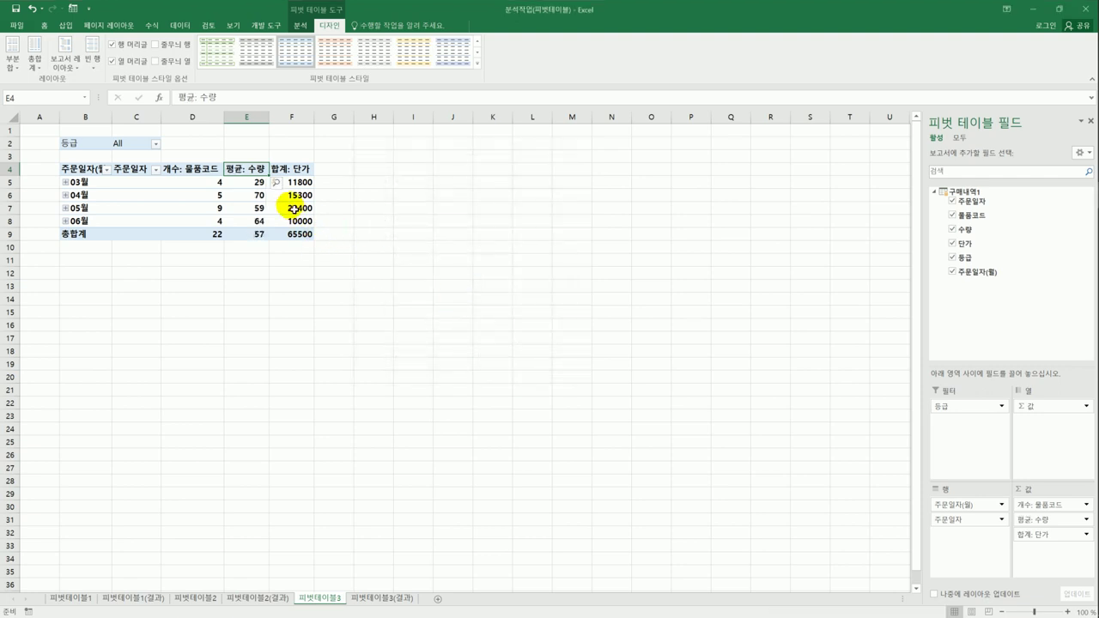
# Step: Summarize the 단가 value field by 평균 and give it the 숫자 format with the 1000 단위 구분 기호
pyautogui.click(298, 171)
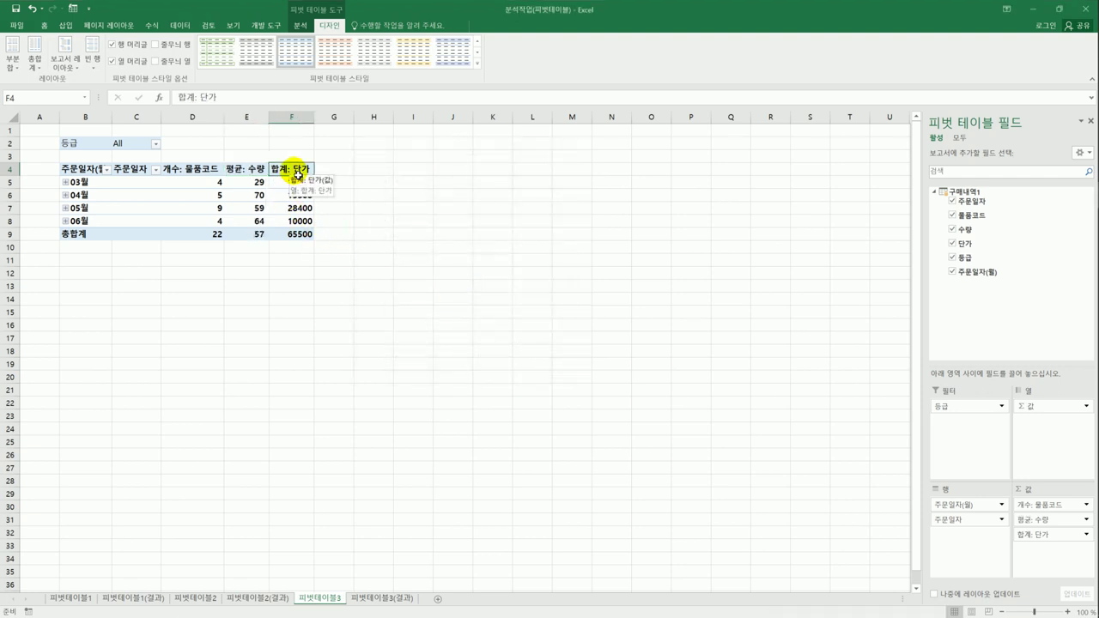
pyautogui.doubleClick(298, 171)
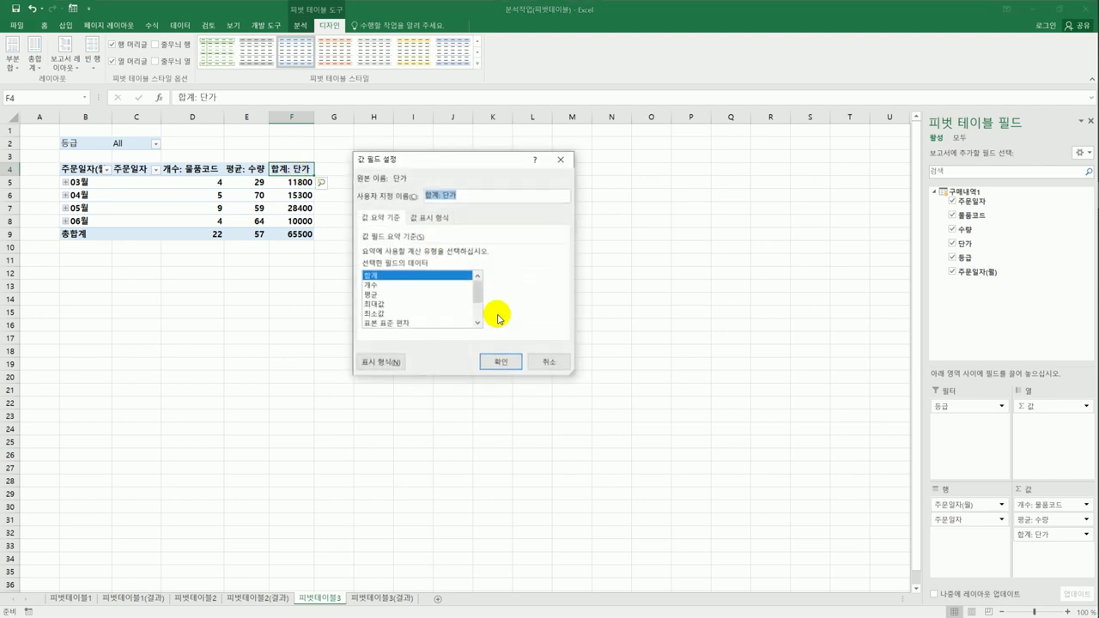
pyautogui.click(398, 294)
pyautogui.click(391, 361)
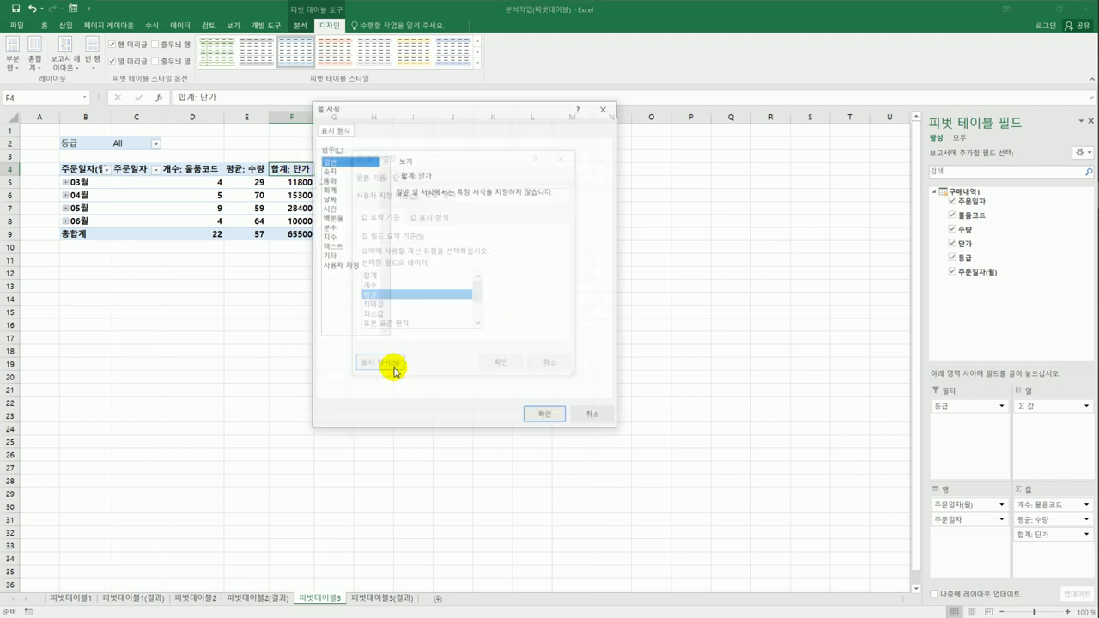
pyautogui.moveTo(431, 116); pyautogui.dragTo(529, 193)
pyautogui.click(447, 246)
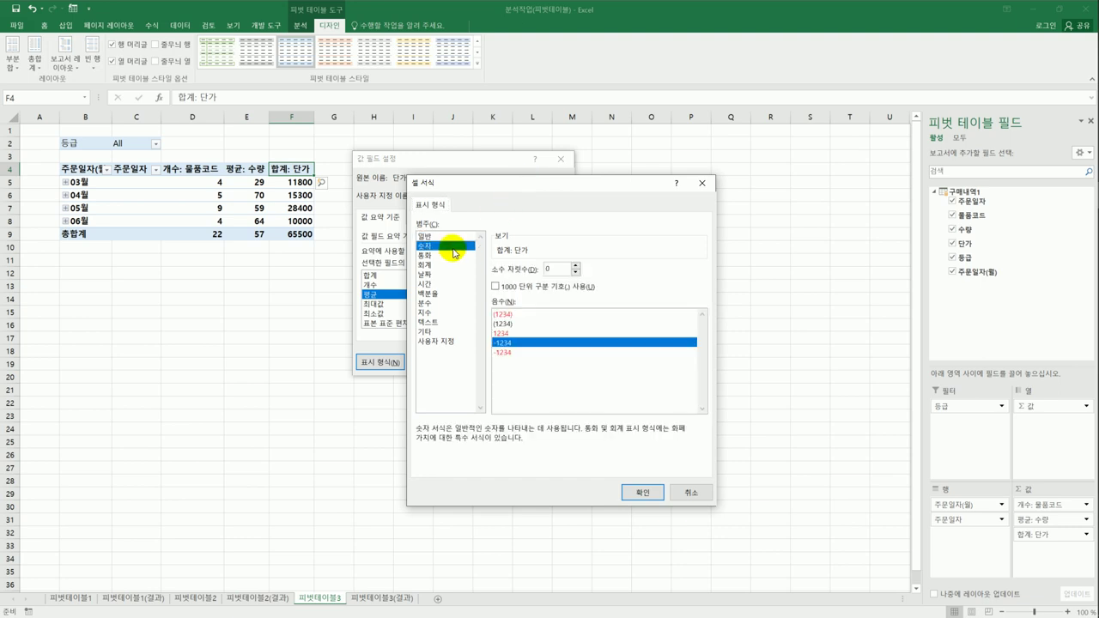
pyautogui.click(521, 292)
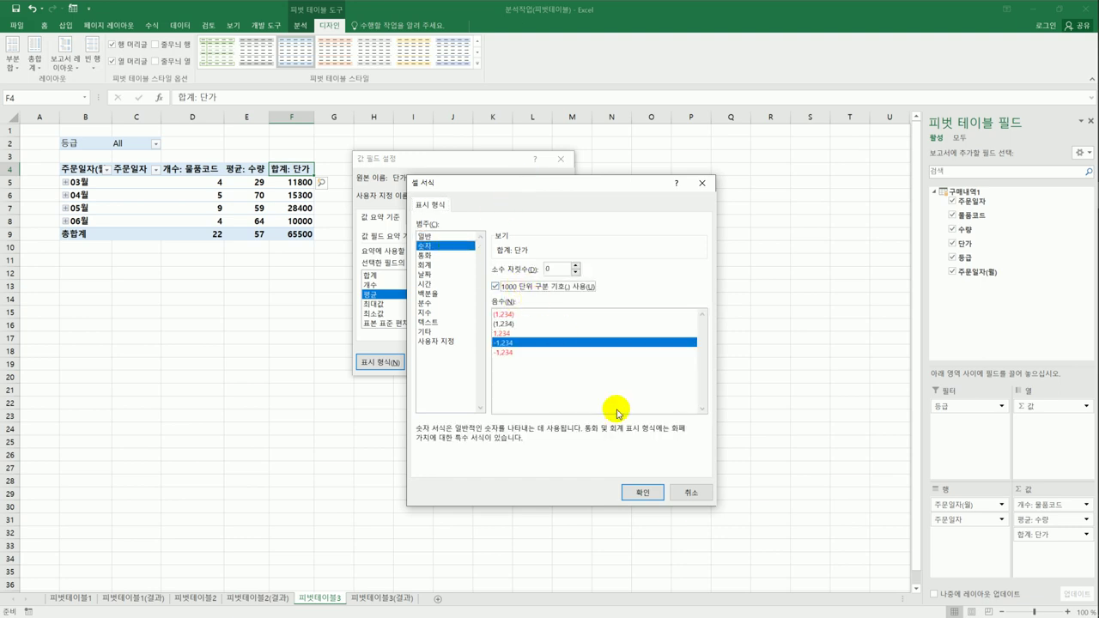
pyautogui.click(643, 492)
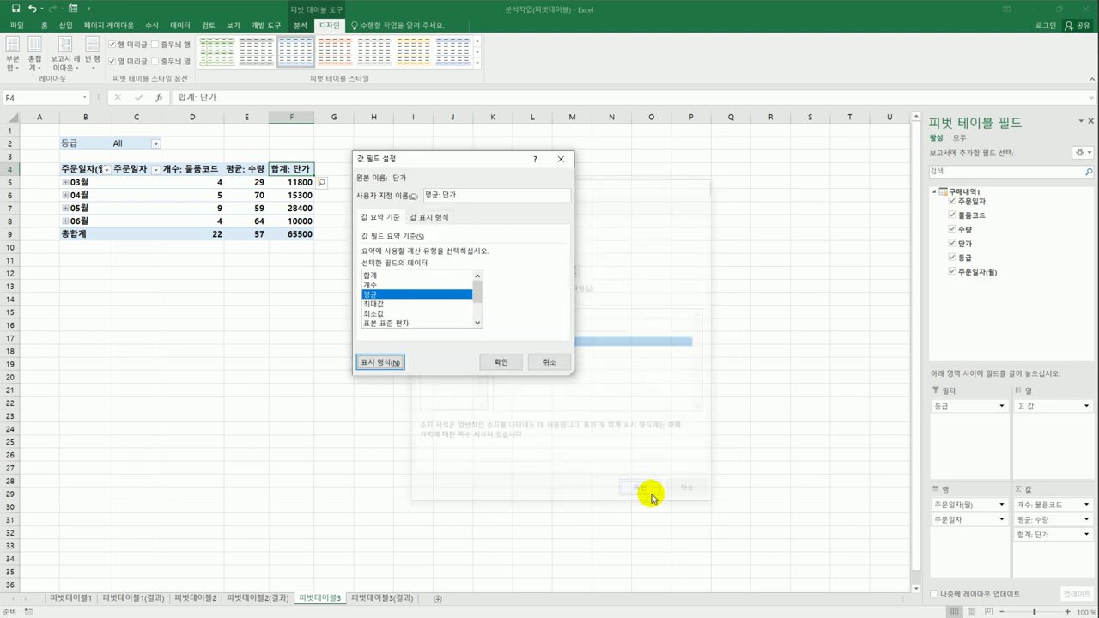
pyautogui.click(508, 362)
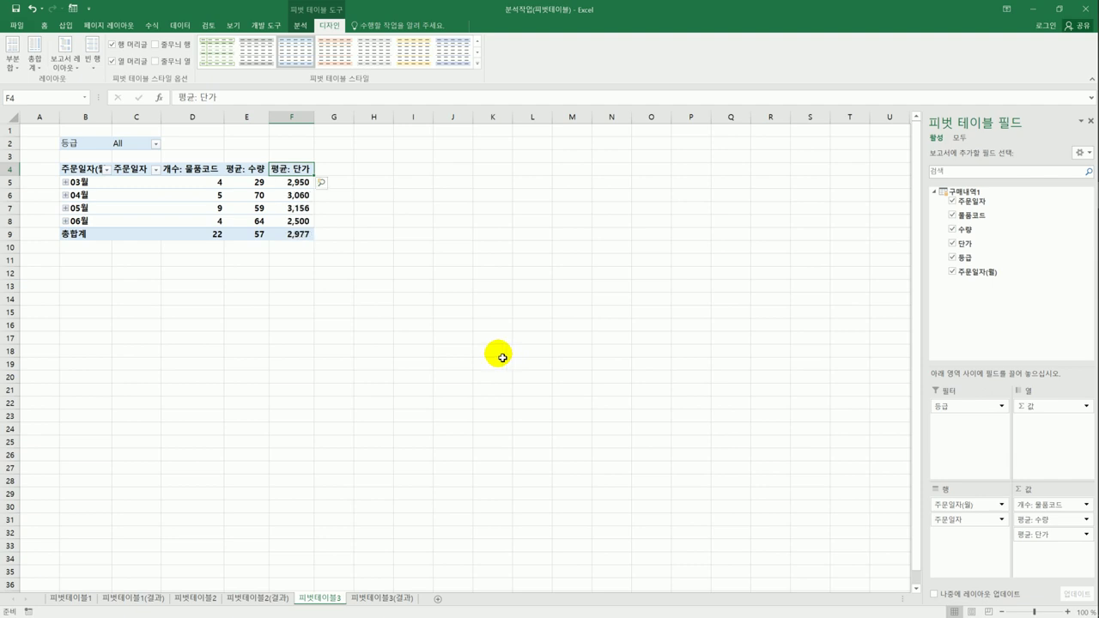
# Step: Rename the 물품코드 count field to 물품개수 and apply the custom number format #건
pyautogui.click(196, 177)
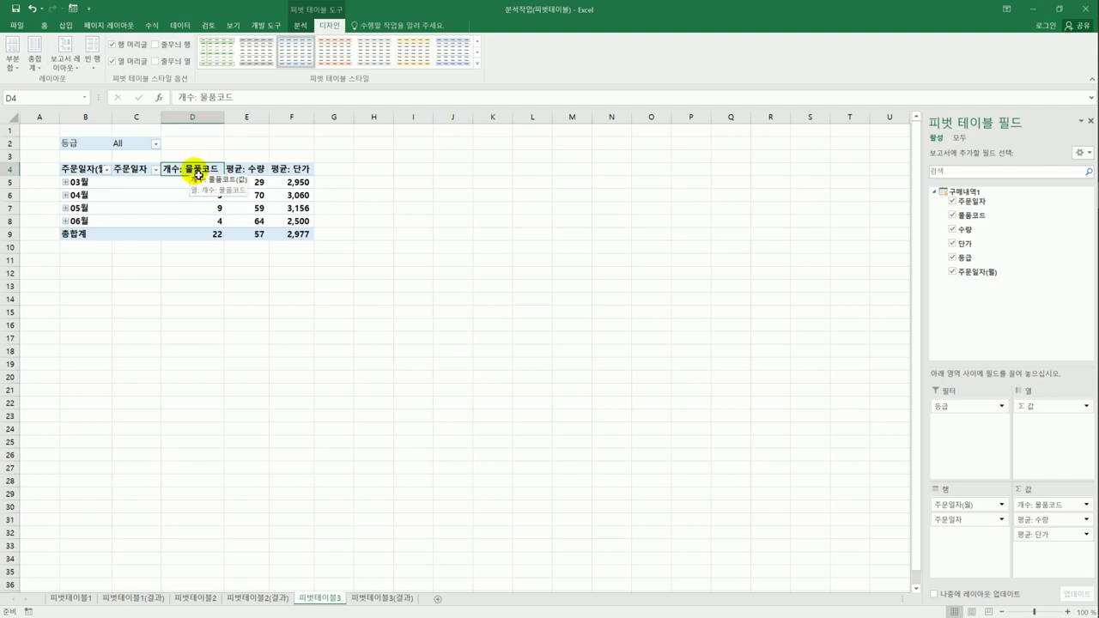
pyautogui.doubleClick(197, 175)
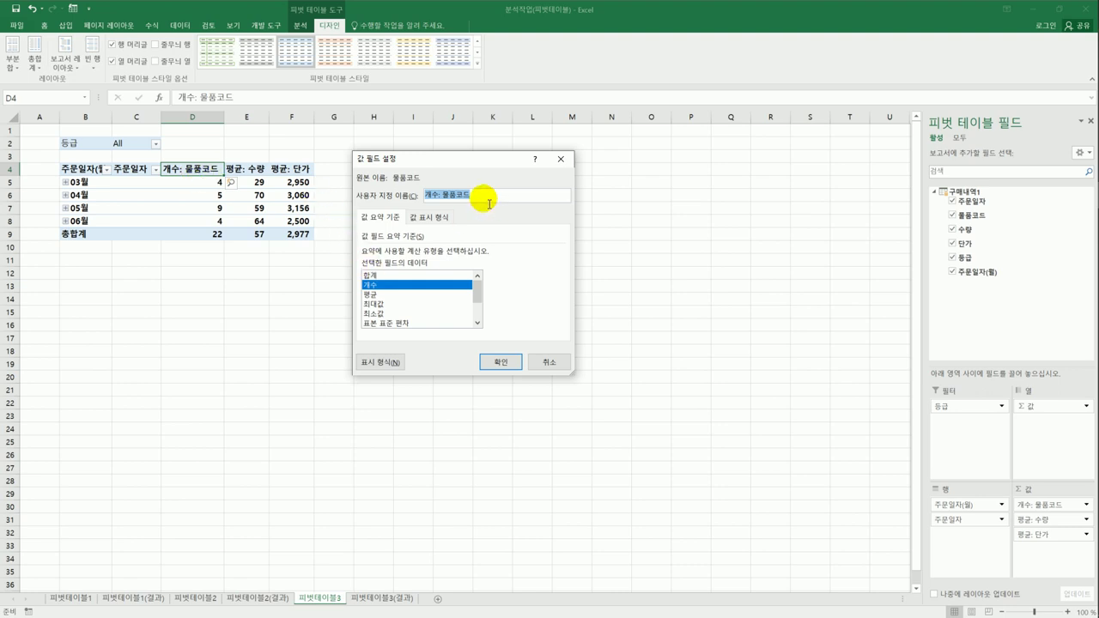
pyautogui.write('an')
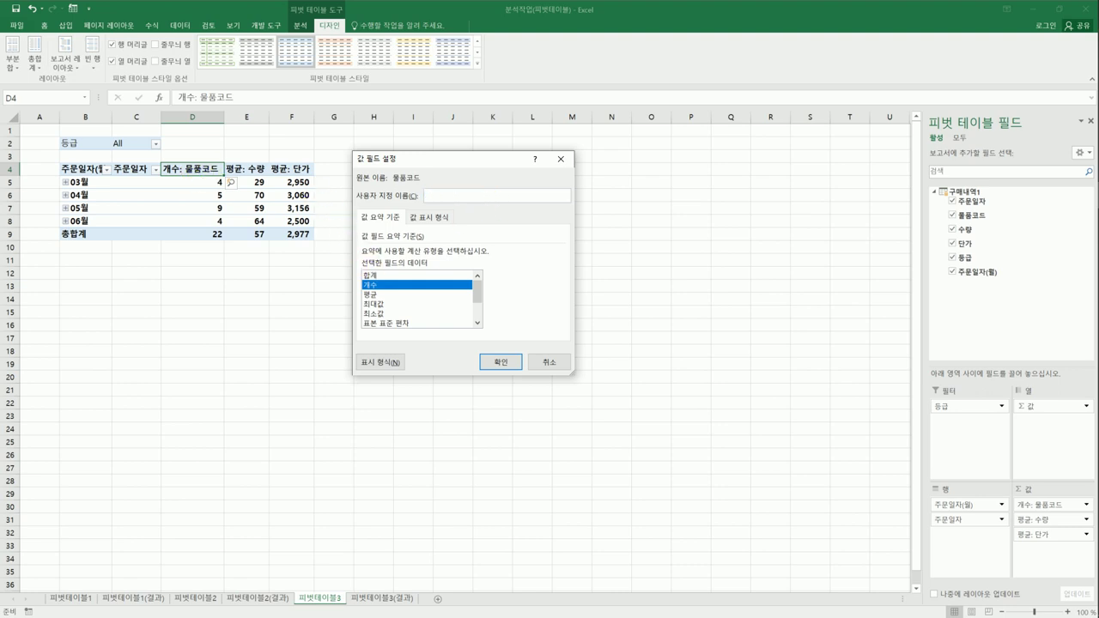
pyautogui.write('fvnarotn')
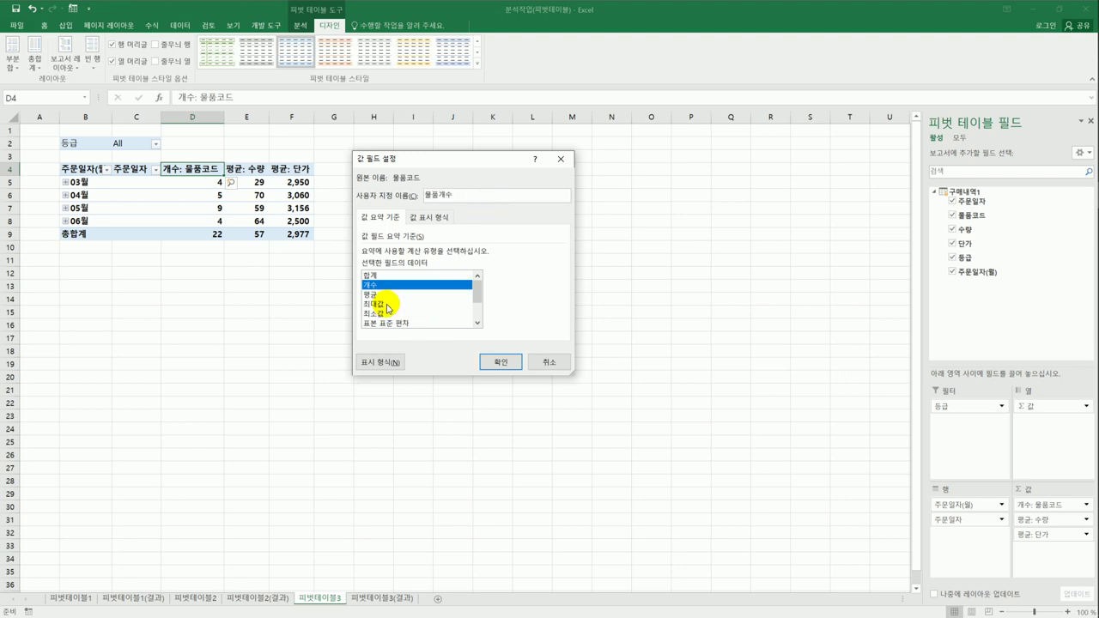
pyautogui.click(386, 362)
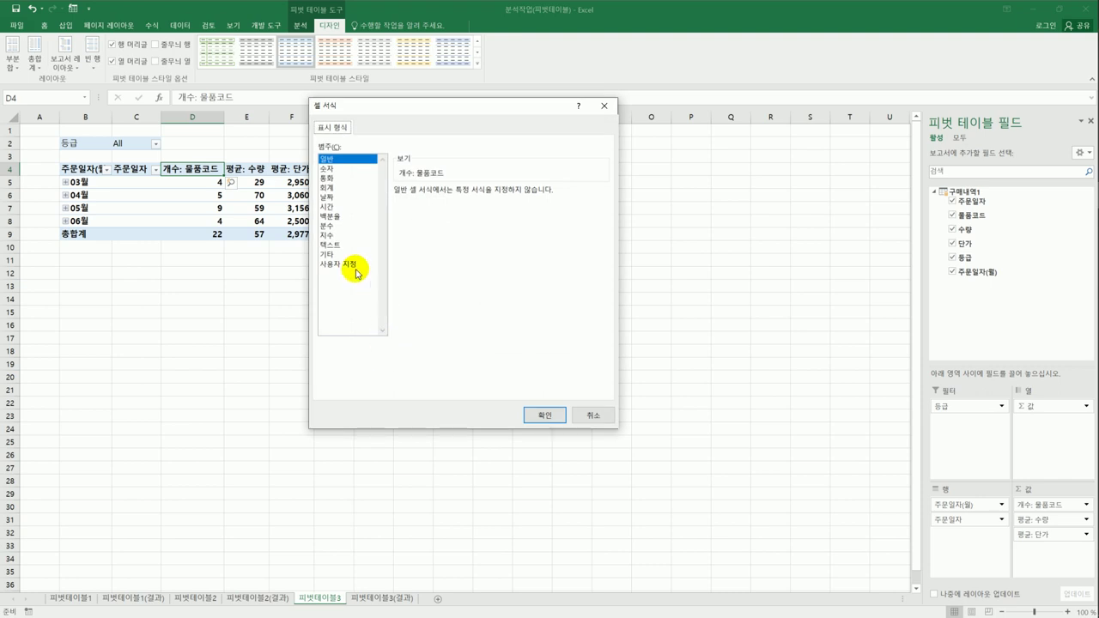
pyautogui.click(354, 264)
pyautogui.moveTo(423, 202); pyautogui.dragTo(360, 201)
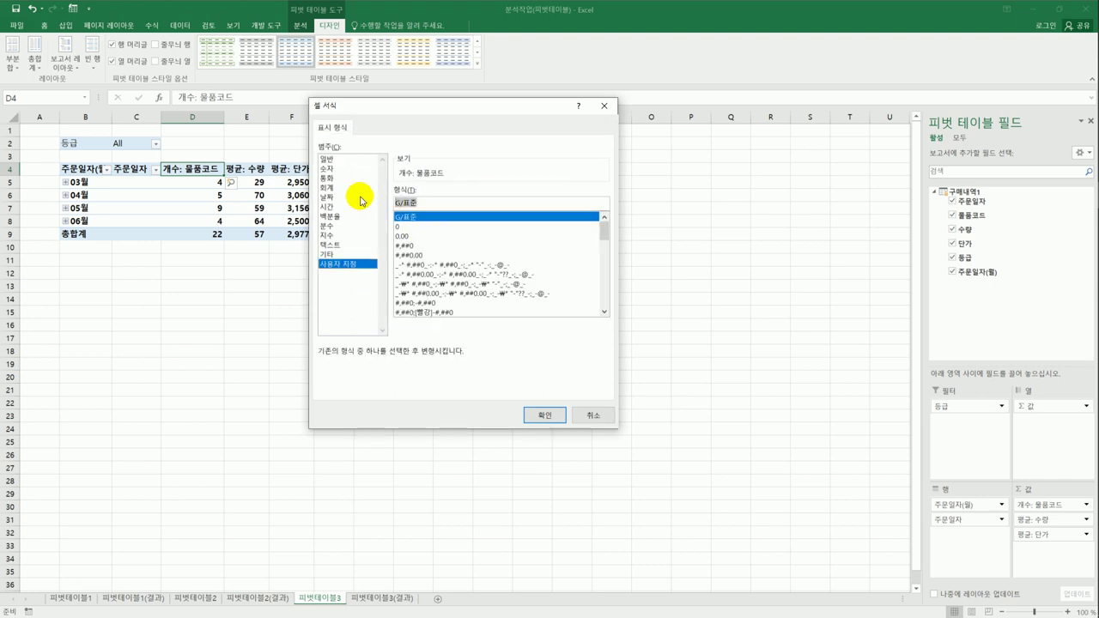
pyautogui.write('#건')
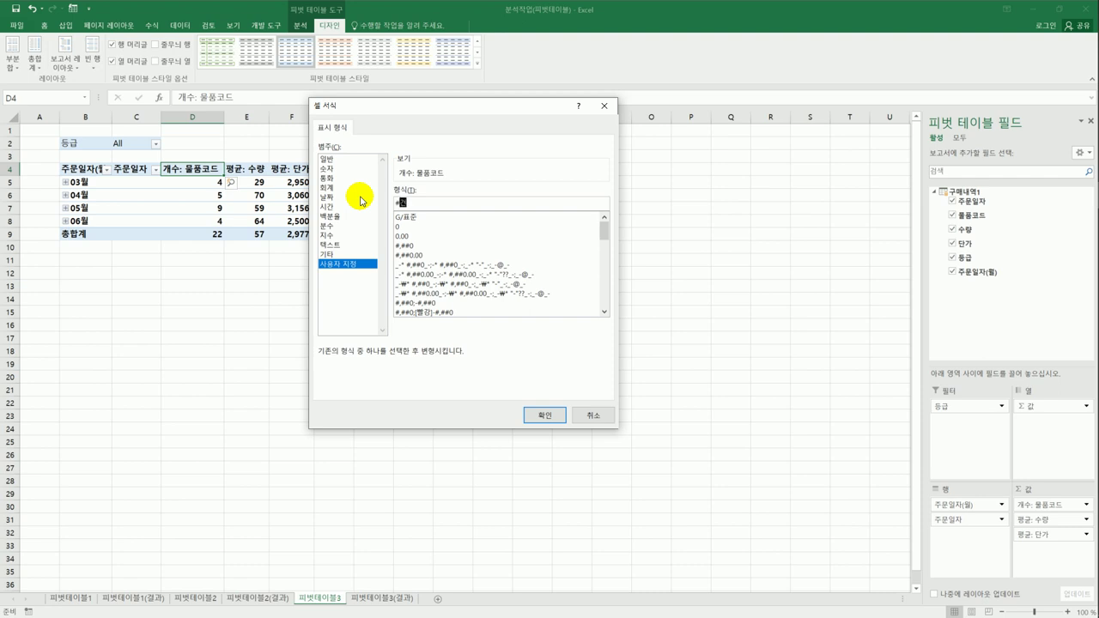
pyautogui.click(547, 415)
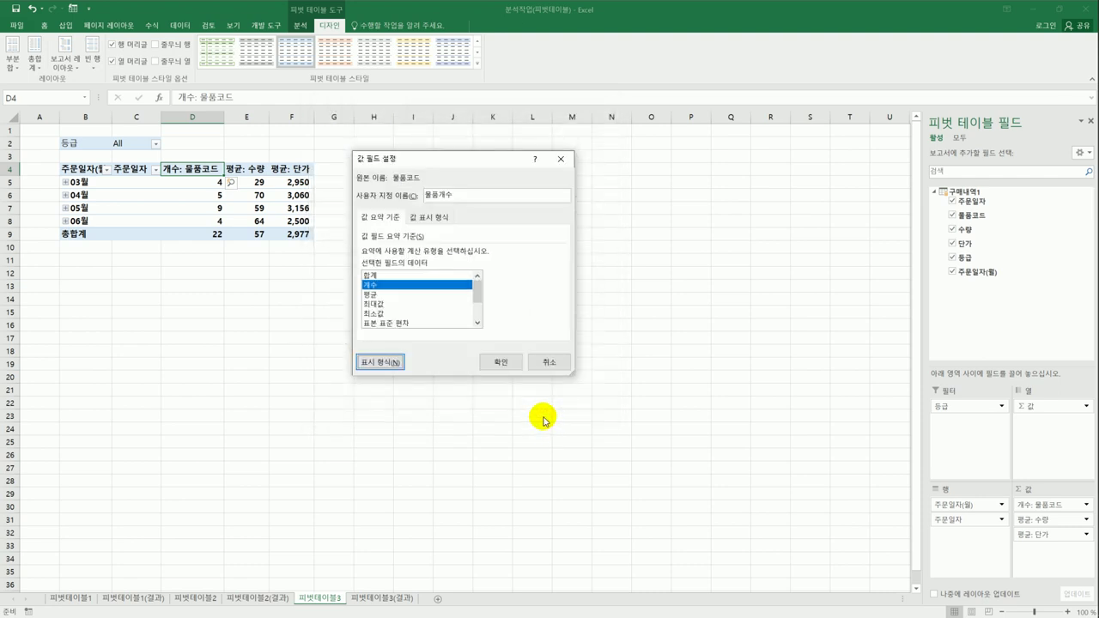
pyautogui.click(500, 362)
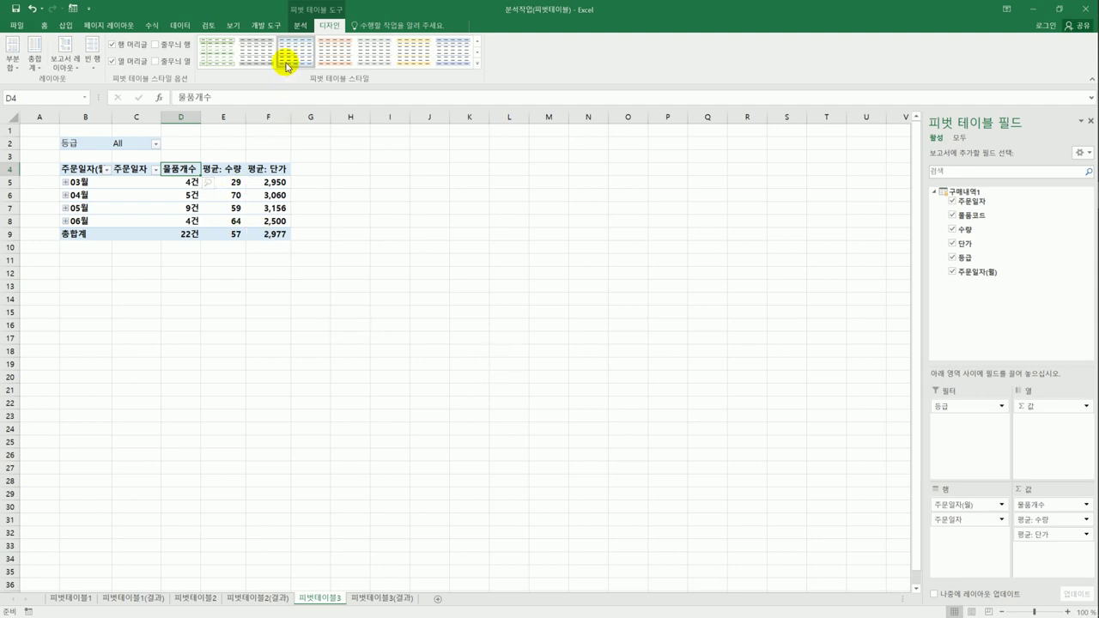
# Step: Turn on merging and centring of cells with labels (레이블이 있는 셀 병합 및 가운데 맞춤) in the PivotTable options
pyautogui.click(302, 26)
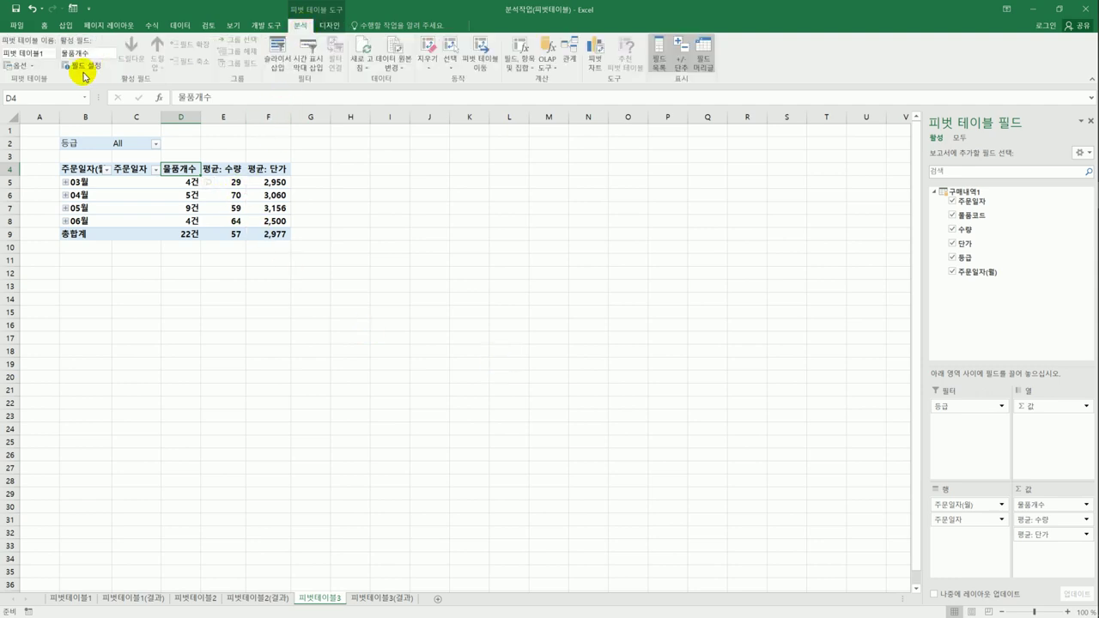
pyautogui.click(19, 67)
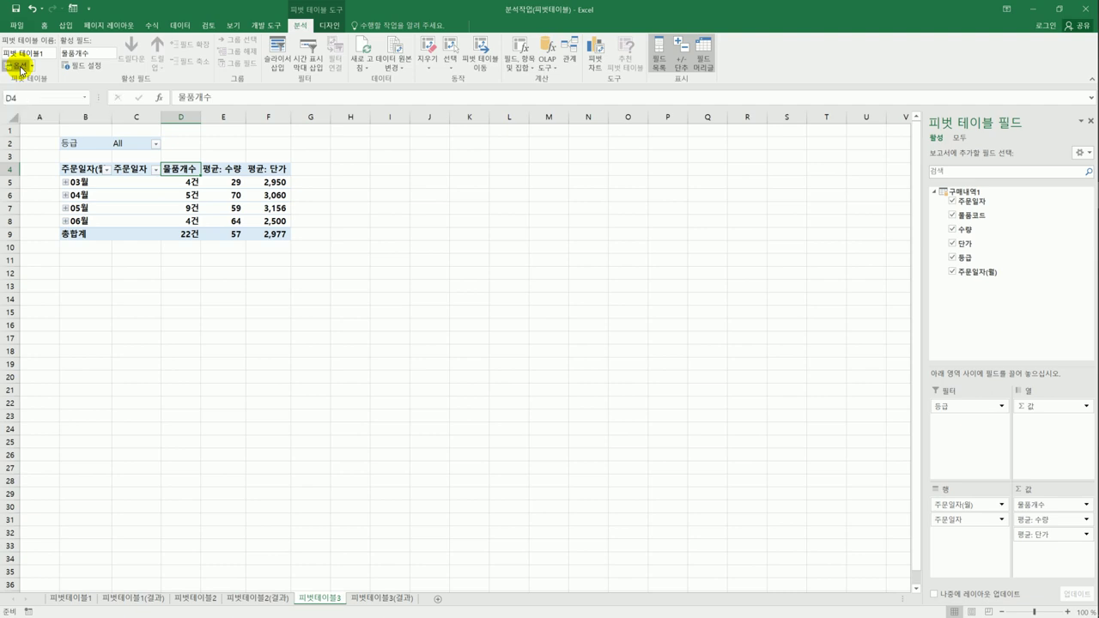
pyautogui.moveTo(411, 103); pyautogui.dragTo(404, 131)
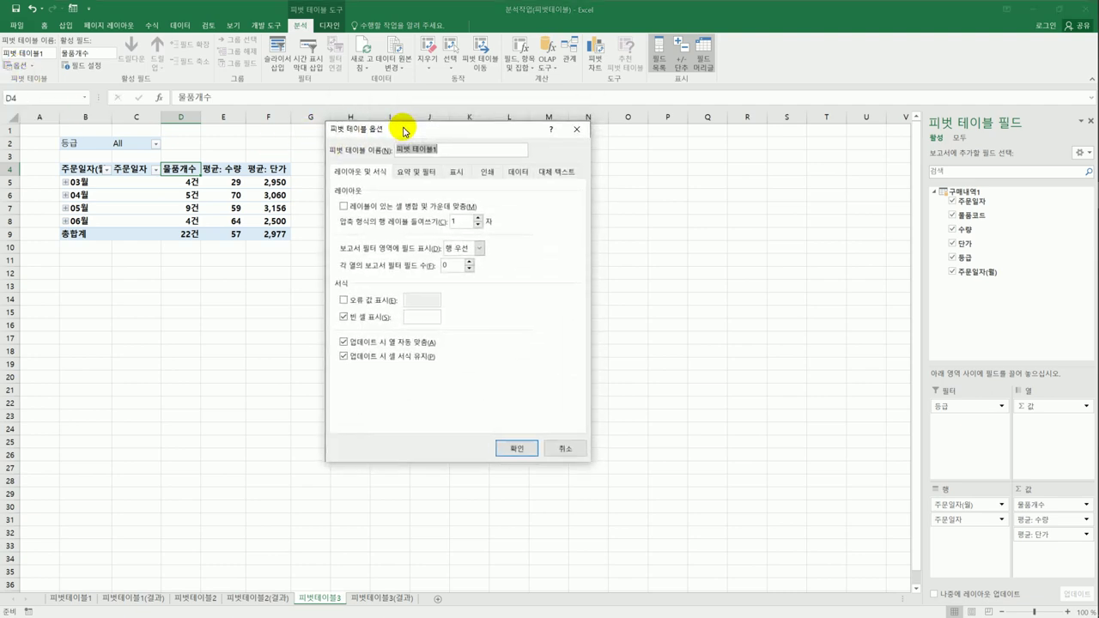
pyautogui.click(386, 208)
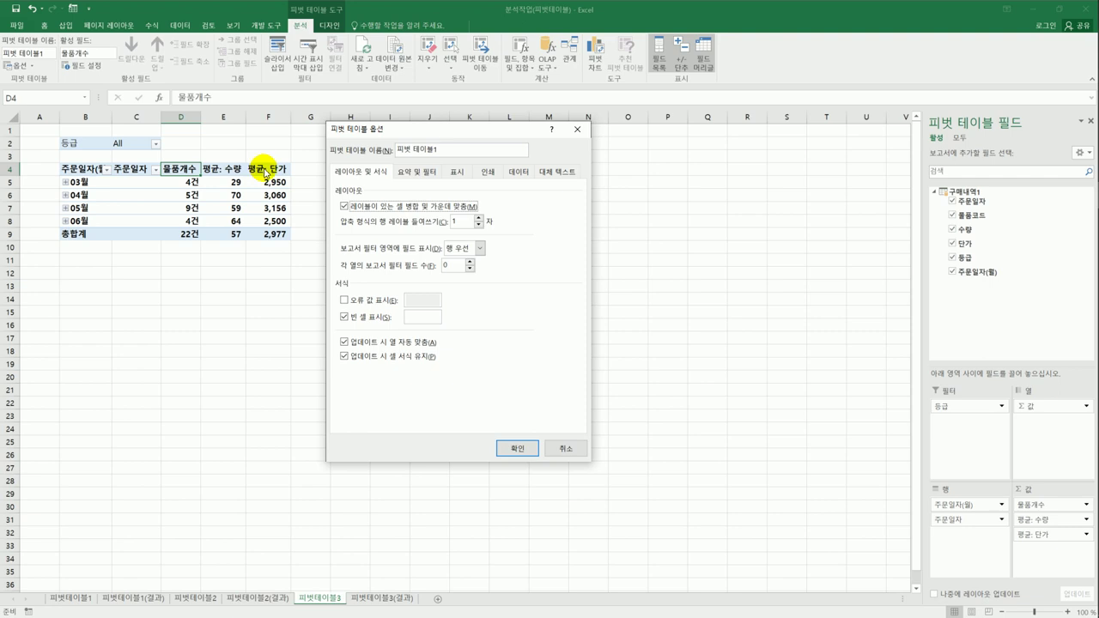
pyautogui.click(516, 449)
# Step: Autofit column B to its contents so the 주문일자(월) header fits
pyautogui.click(471, 380)
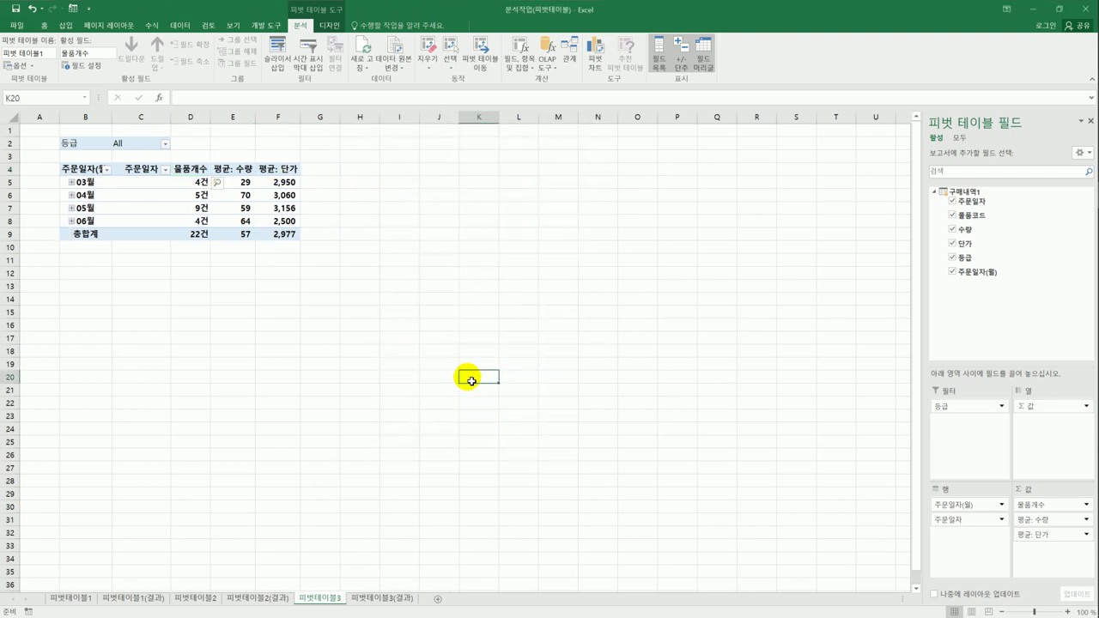
pyautogui.doubleClick(112, 120)
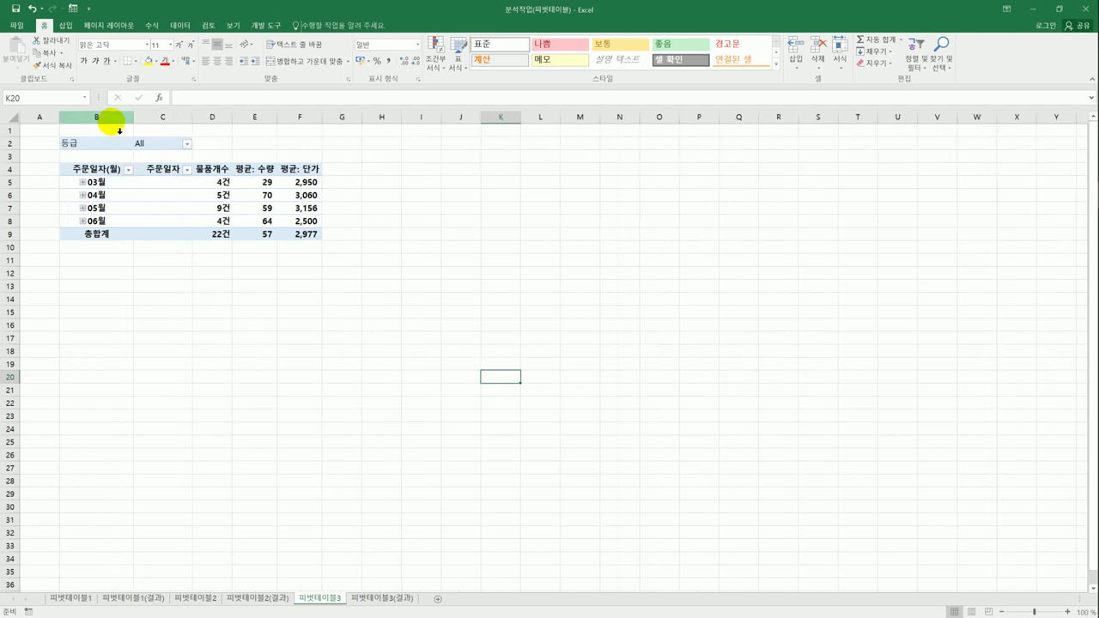
pyautogui.click(369, 304)
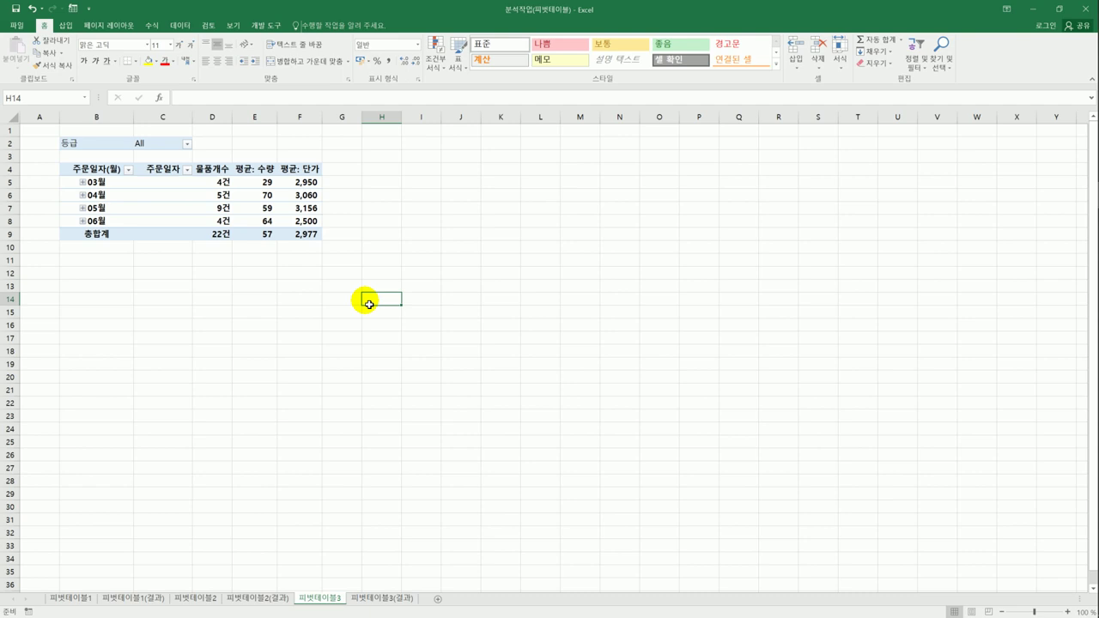
# Step: Compare the finished PivotTable on the 피벗테이블3 sheet with the one on the 피벗테이블3(결과) sheet
pyautogui.click(364, 599)
pyautogui.click(332, 600)
pyautogui.click(362, 600)
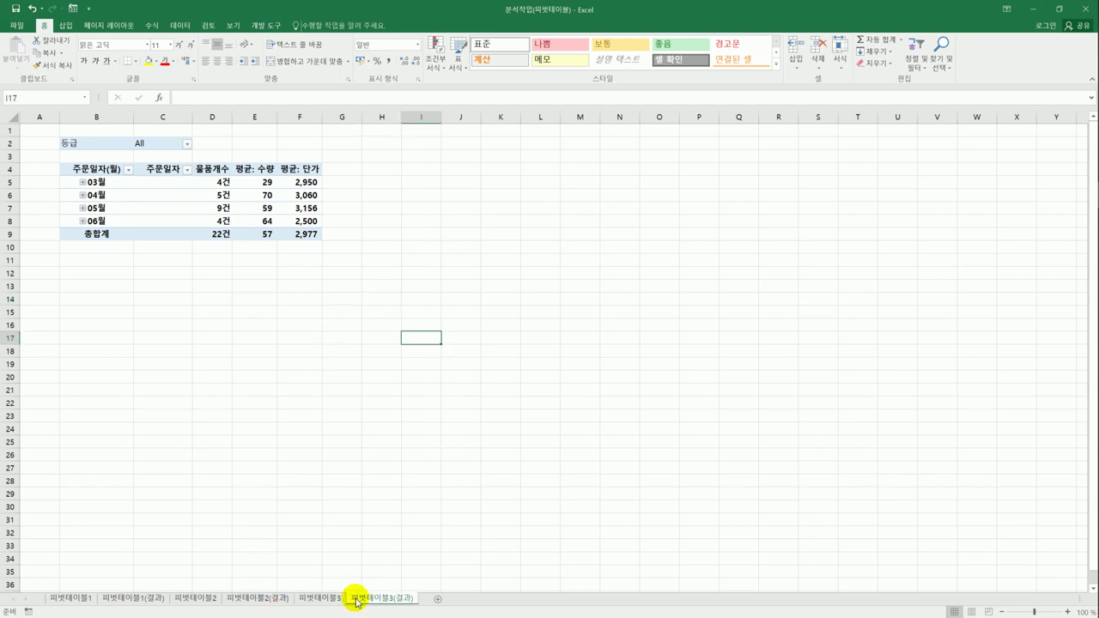
pyautogui.click(332, 601)
pyautogui.click(364, 600)
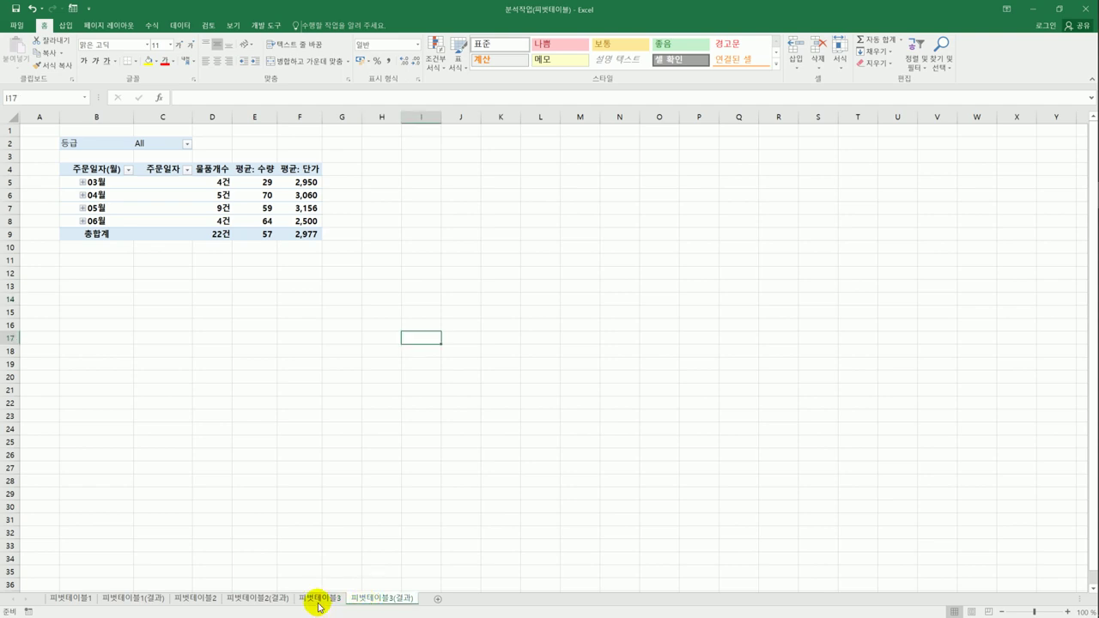
pyautogui.click(320, 601)
pyautogui.click(438, 402)
pyautogui.click(446, 429)
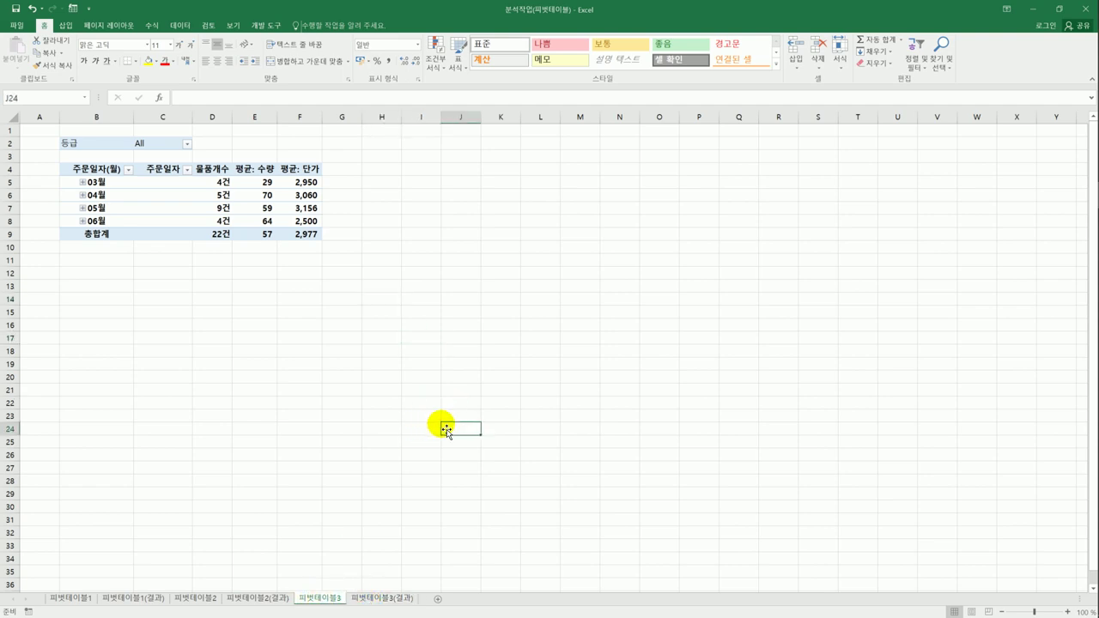